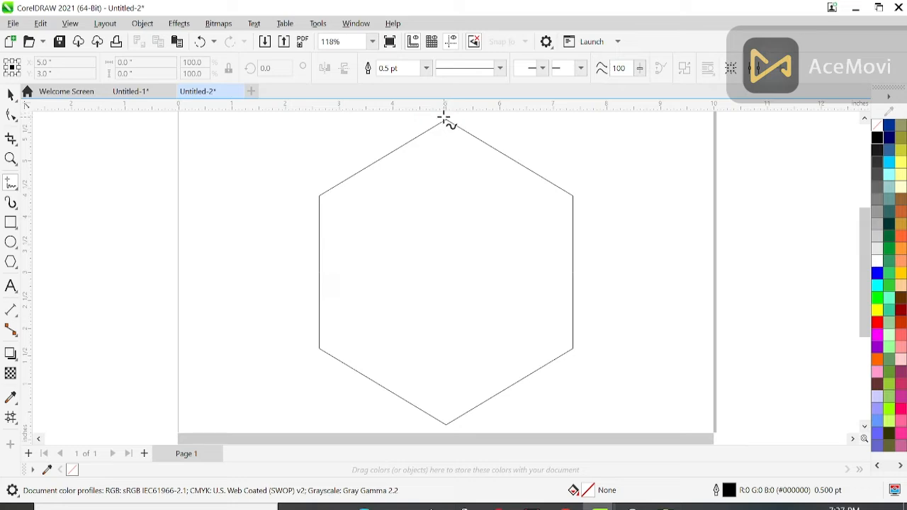
Draw a straight vertical line about 5.6 inches long through the hexagon, from its top corner to its bottom corner
left_click(446, 118)
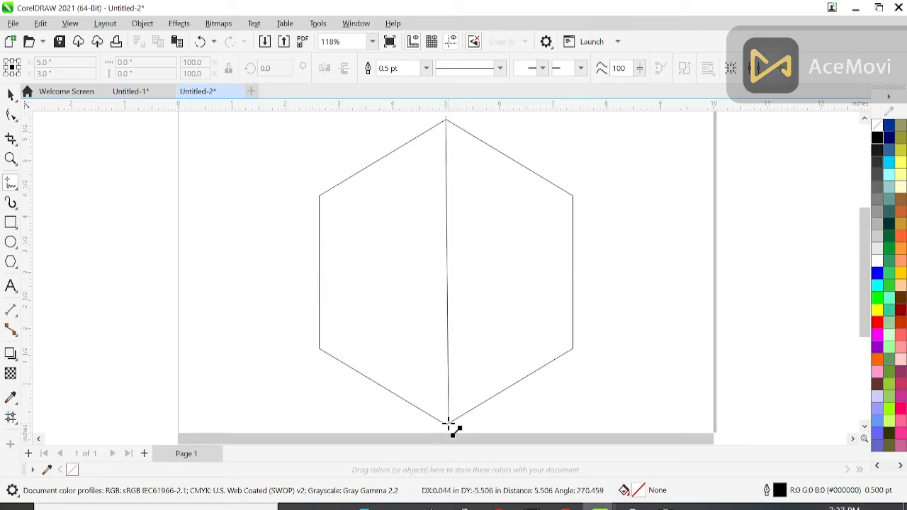
left_click(446, 387)
left_click(10, 95)
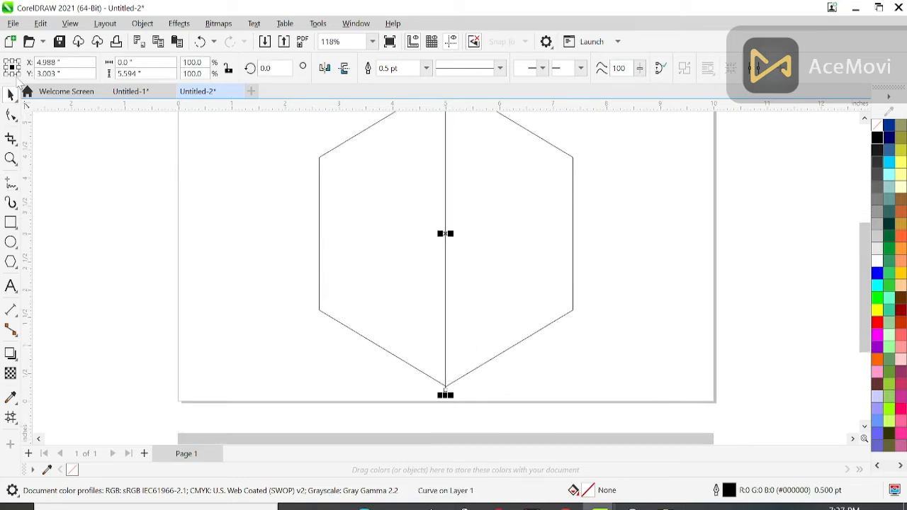
Enlarge the hexagon to about 5.07 by 5.85 inches and lengthen the vertical centre line to the full page height
left_click(510, 119, "shift")
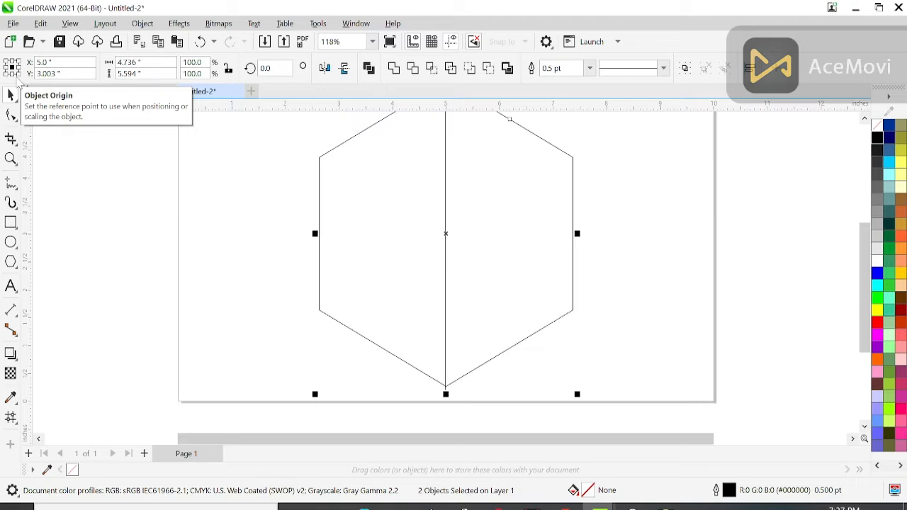
key("shift+F2")
left_click(395, 273)
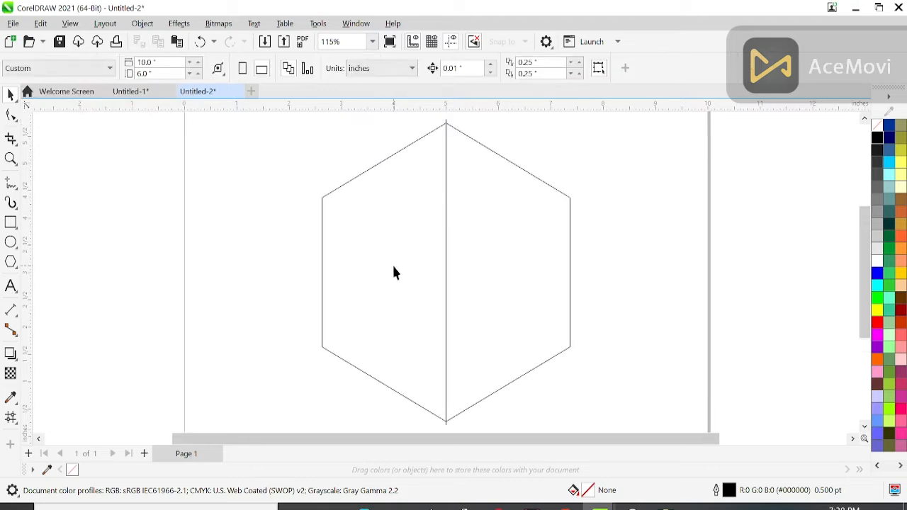
key("ctrl+z")
left_click(319, 287)
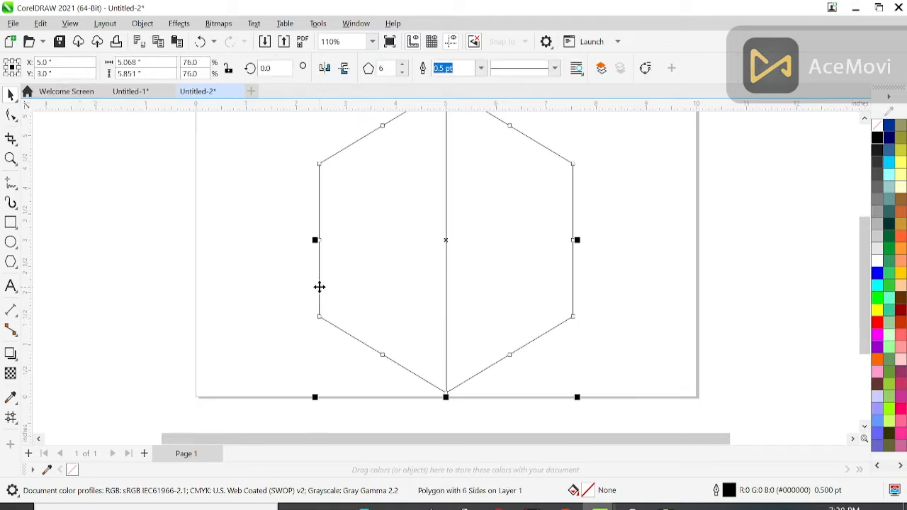
left_click(440, 301)
scroll(447, 391, "up", 2)
scroll(484, 381, "down", 1)
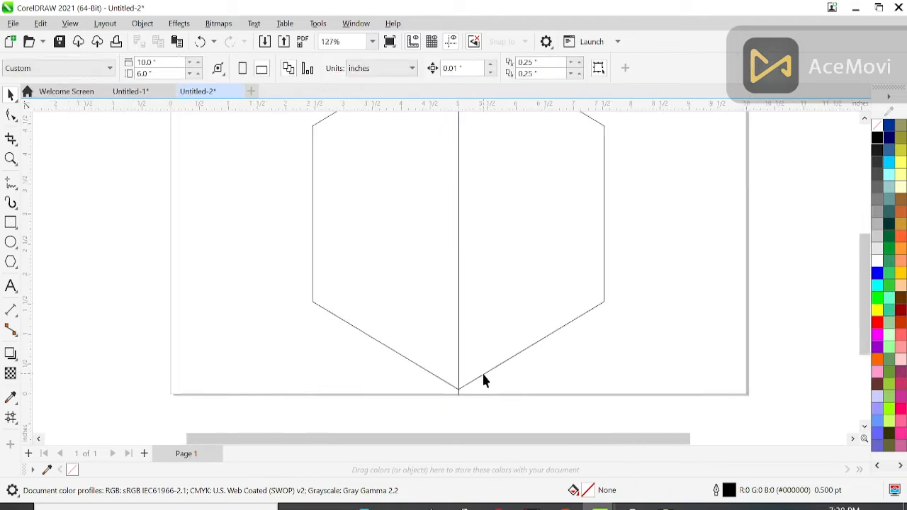
scroll(484, 380, "down", 2)
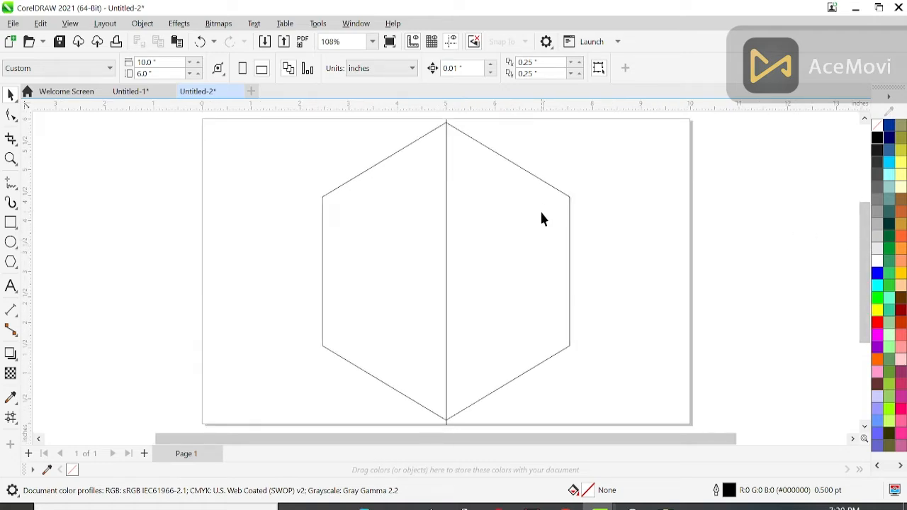
Draw a connected freehand line from outside the hexagon through its two upper side corners, with a short sloping tail beyond each corner
left_click(10, 183)
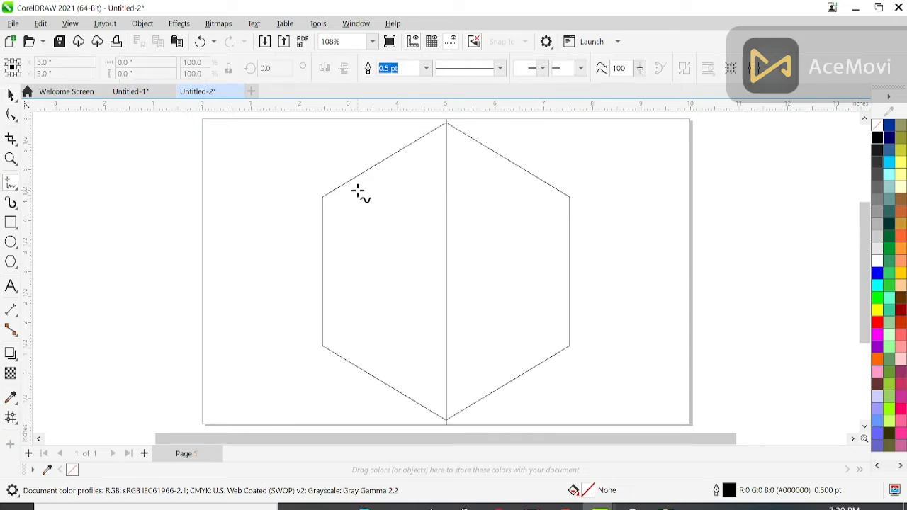
left_click(287, 158)
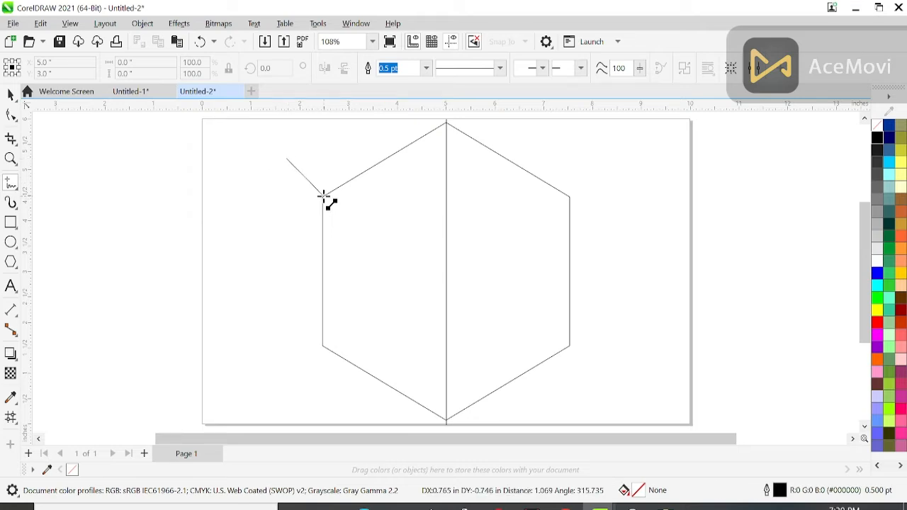
left_click(323, 195)
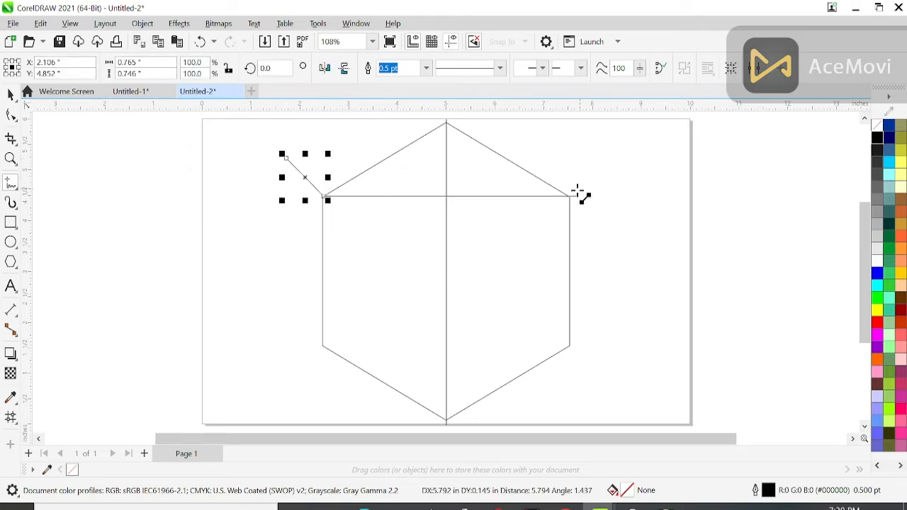
left_click(573, 197)
left_click(614, 220)
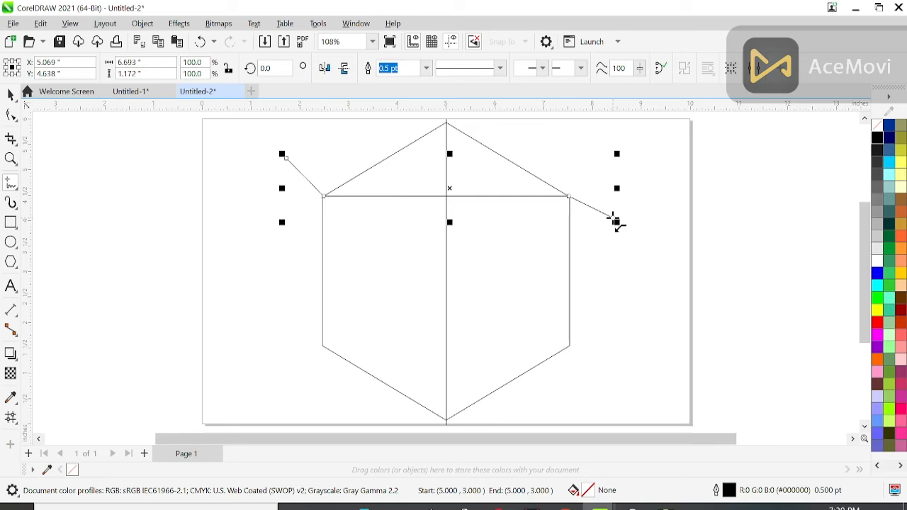
Draw a two-segment diagonal from near the hexagon's lower-right corner through its middle to the upper-left corner
left_click(568, 355)
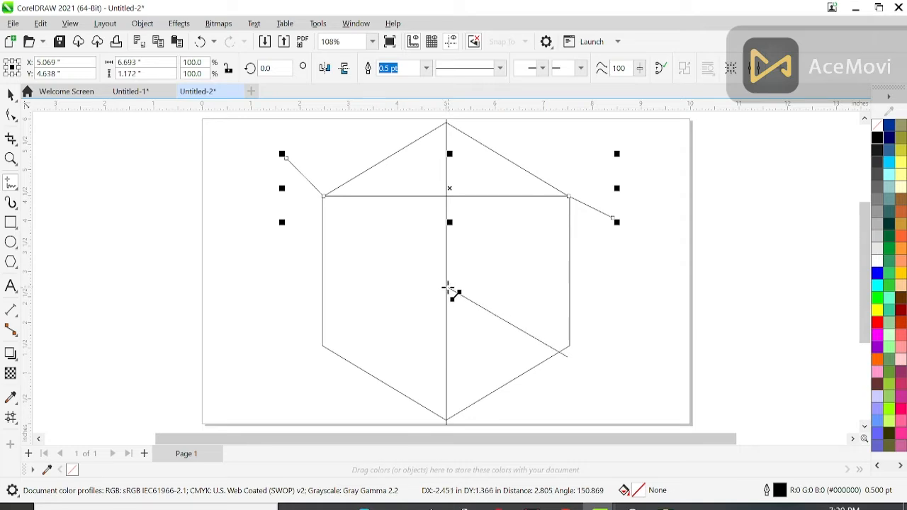
left_click(445, 283)
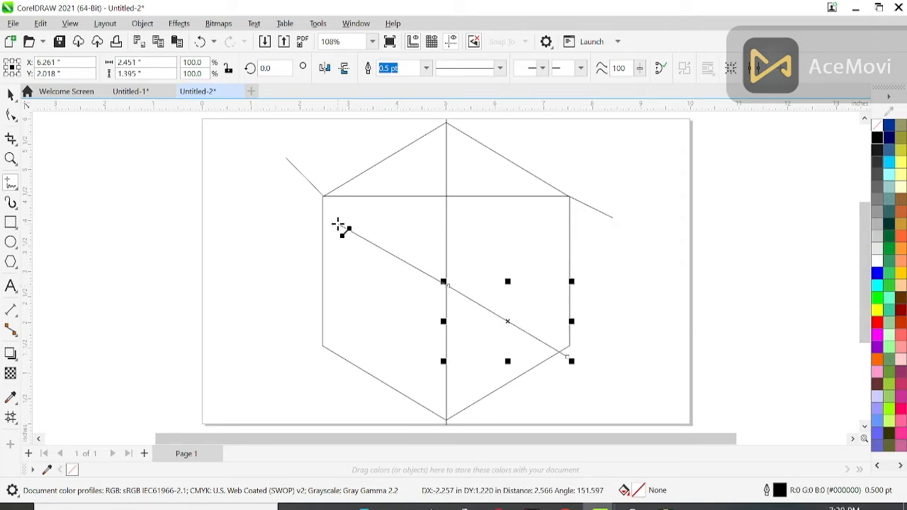
double_click(323, 197)
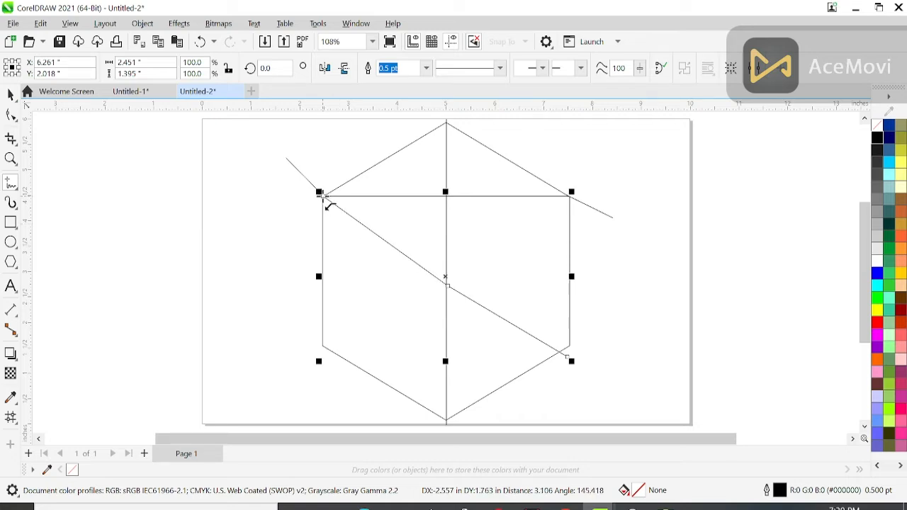
Extend the diagonal's upper-left end beyond the hexagon by moving its end node outward past the corner
left_click(10, 114)
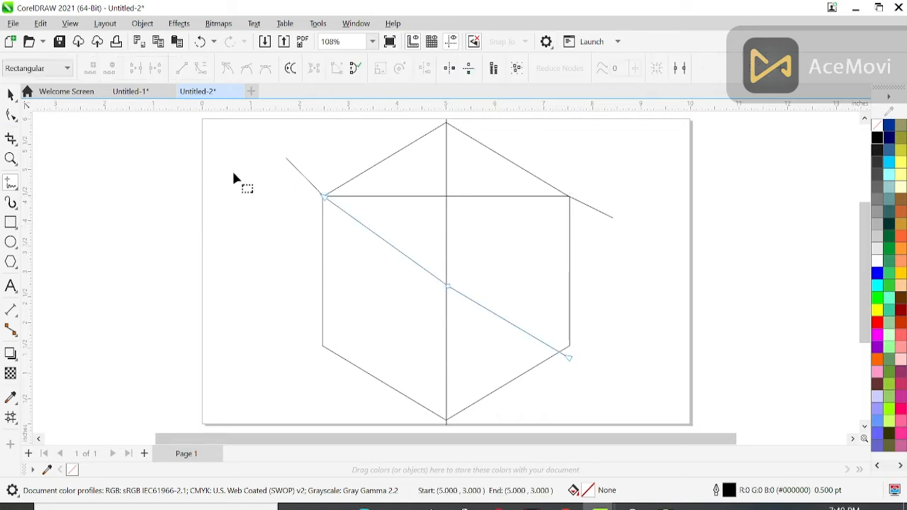
left_click_drag(323, 199, 266, 156)
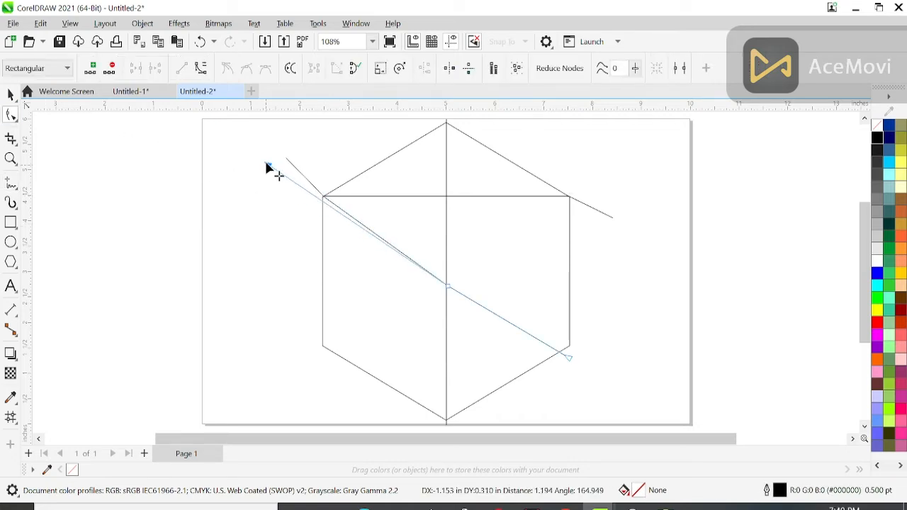
left_click(394, 267)
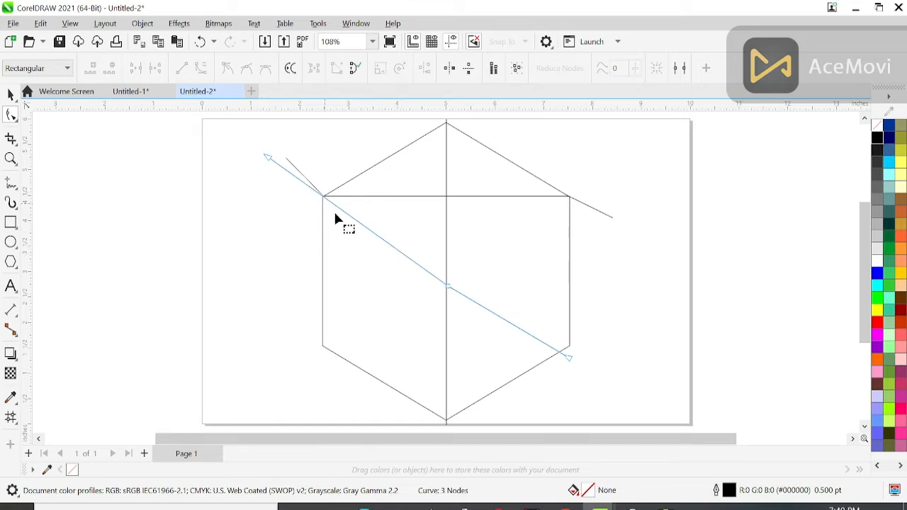
Move the diagonal's middle node onto the vertical line at the hexagon's centre
left_click(447, 288)
scroll(448, 290, "up", 5)
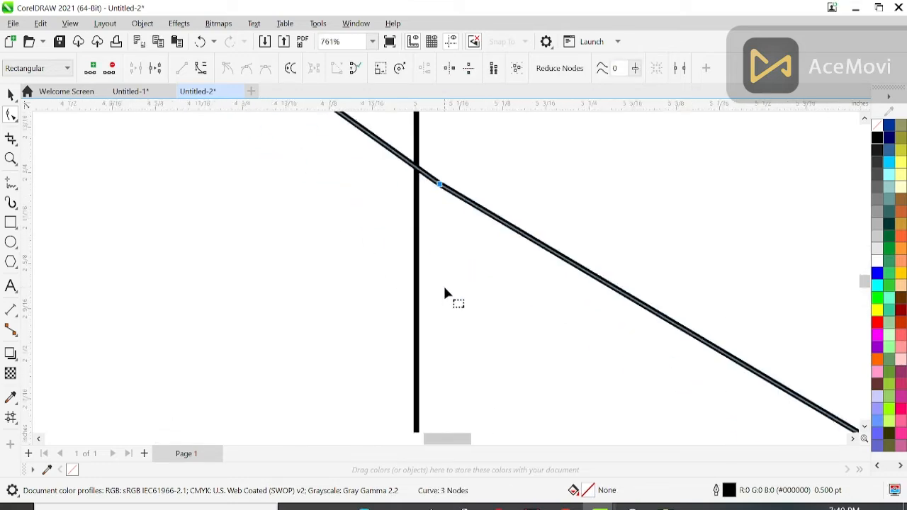
left_click_drag(440, 185, 417, 168)
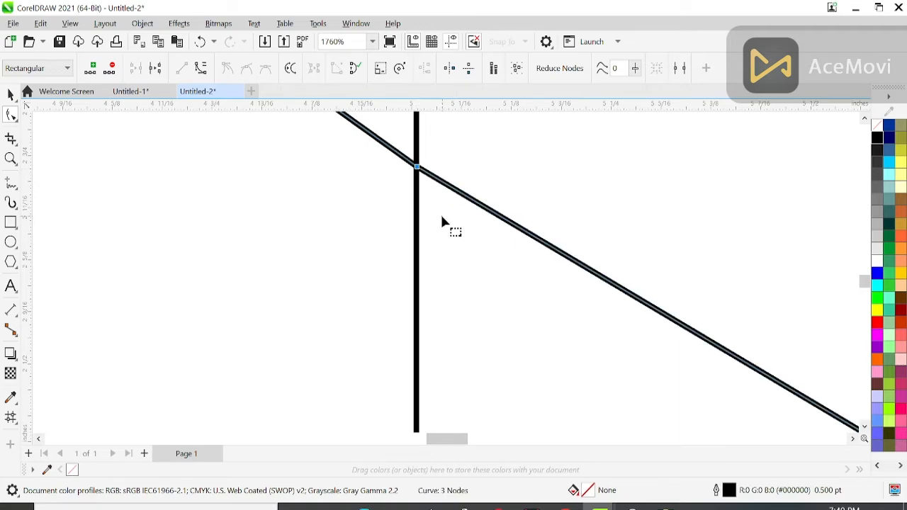
scroll(442, 234, "down", 7)
key("Up")
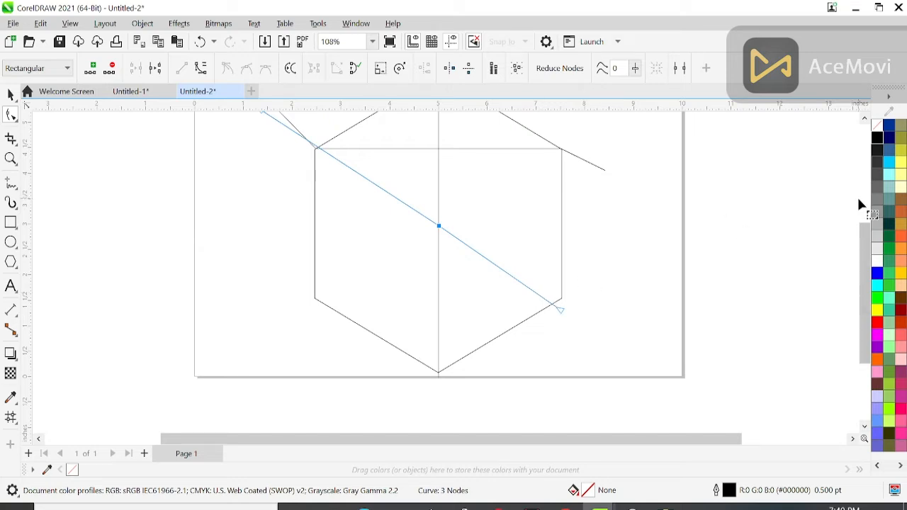
Shift the diagonal's lower end node slightly outward so the line crosses closer to the hexagon's lower-right corner
scroll(855, 196, "up", 1)
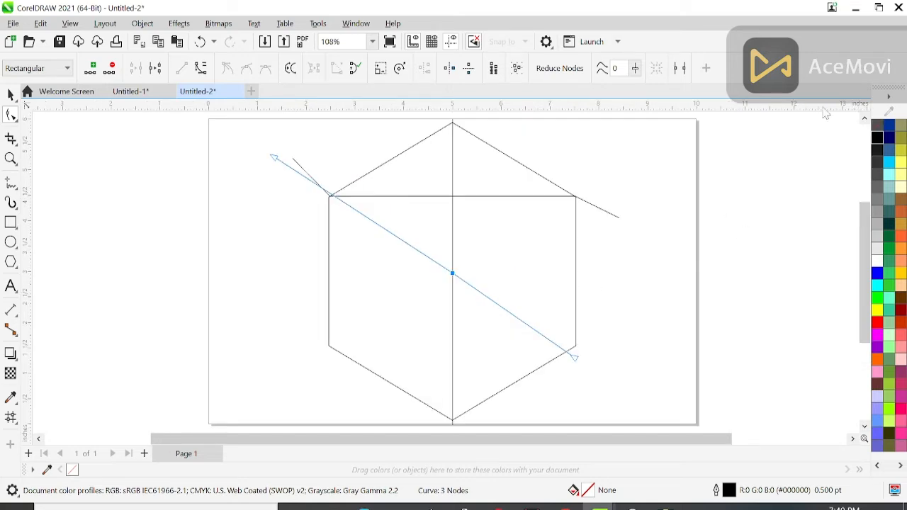
left_click(865, 118)
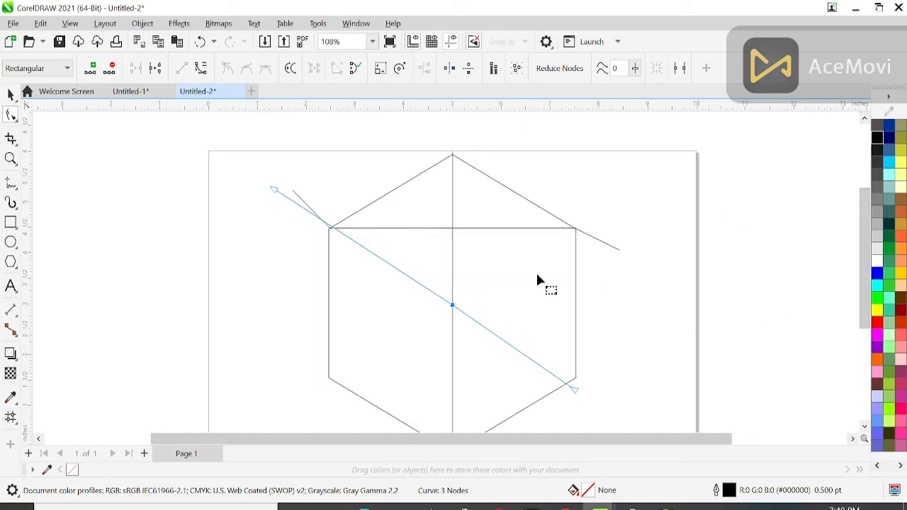
left_click(11, 94)
left_click(300, 162)
left_click(571, 387)
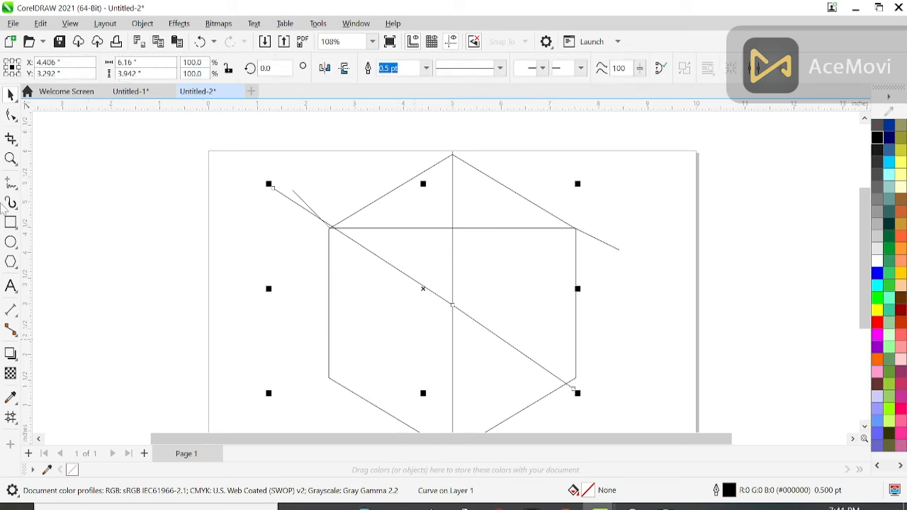
left_click(11, 115)
left_click_drag(574, 388, 579, 388)
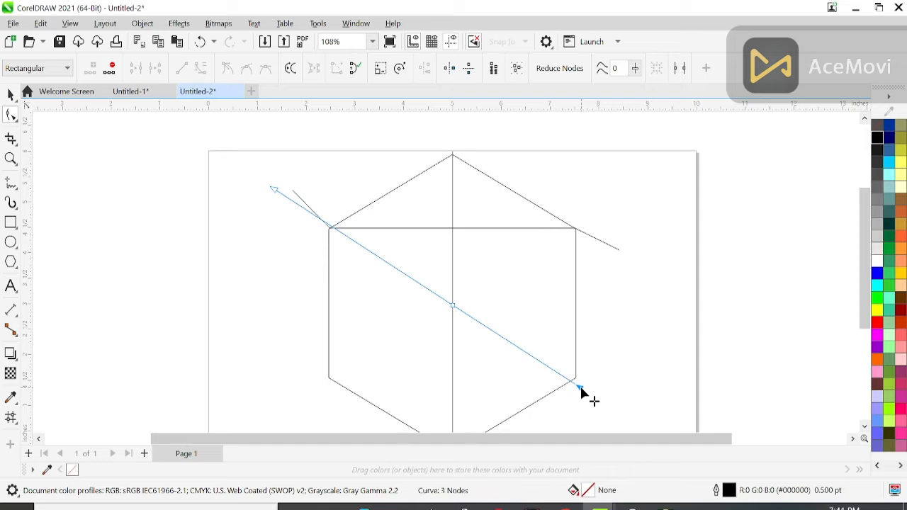
Bend the horizontal segment between the hexagon's upper side corners upward into an arc
left_click(403, 229)
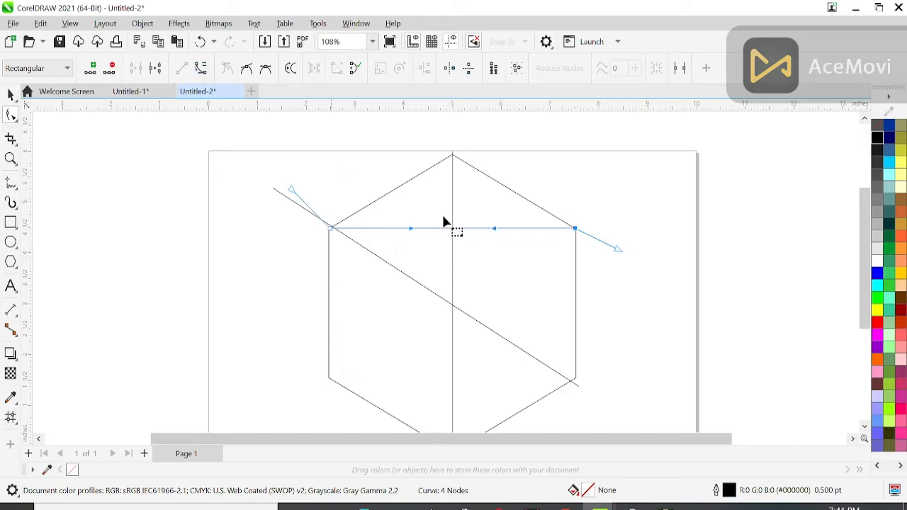
left_click_drag(450, 228, 450, 192)
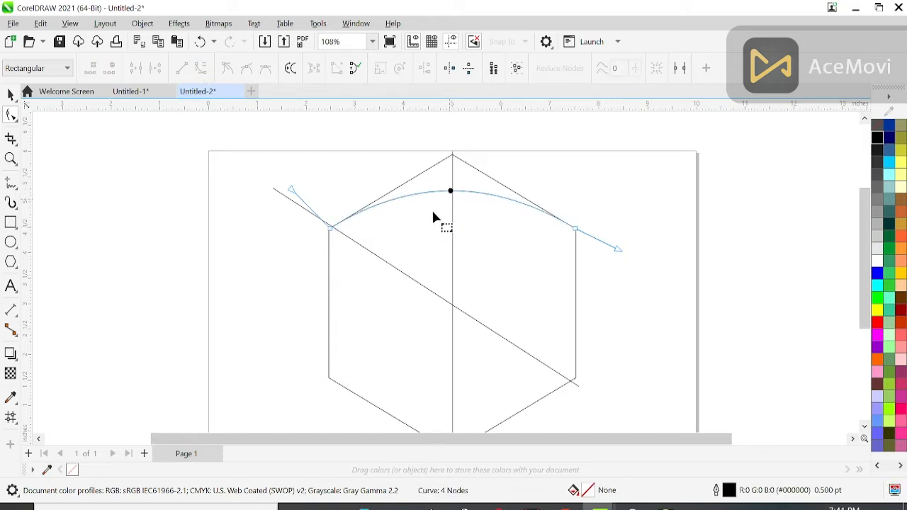
Lower both end nodes of the arc below the hexagon's upper side corners and raise its peak slightly
left_click(620, 251)
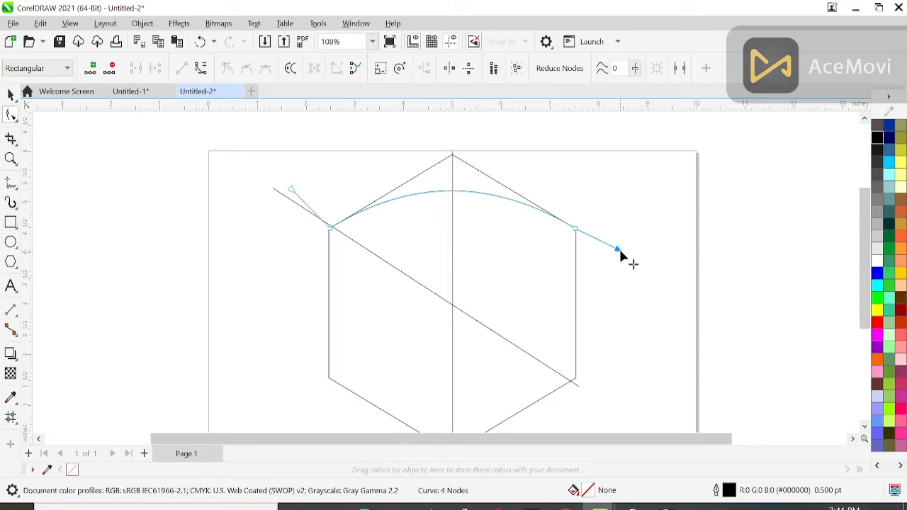
left_click(330, 229)
key("Down")
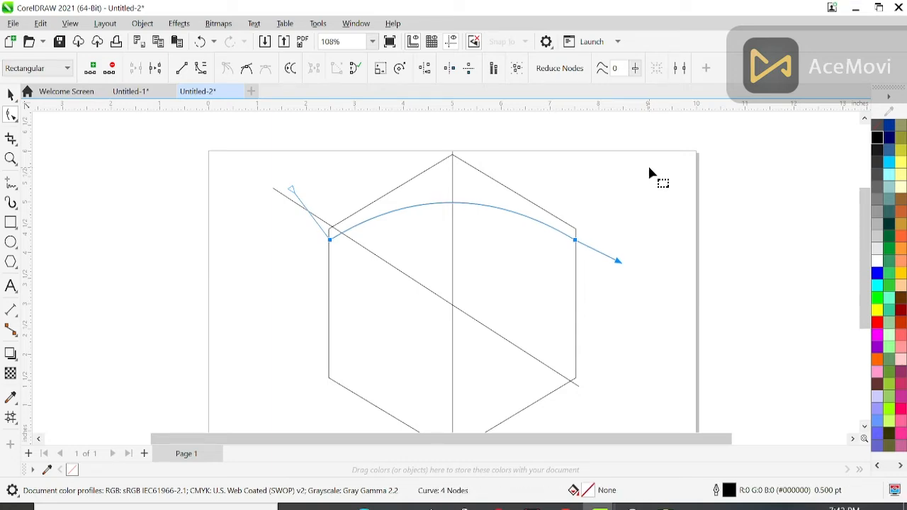
left_click_drag(453, 205, 454, 196)
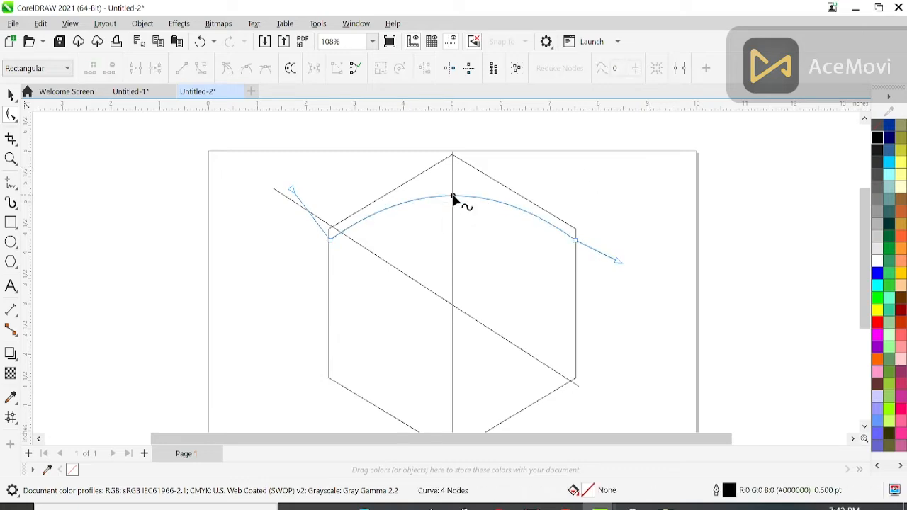
Nudge the arc's right and left end nodes up to the hexagon's upper side corners
scroll(561, 237, "up", 3)
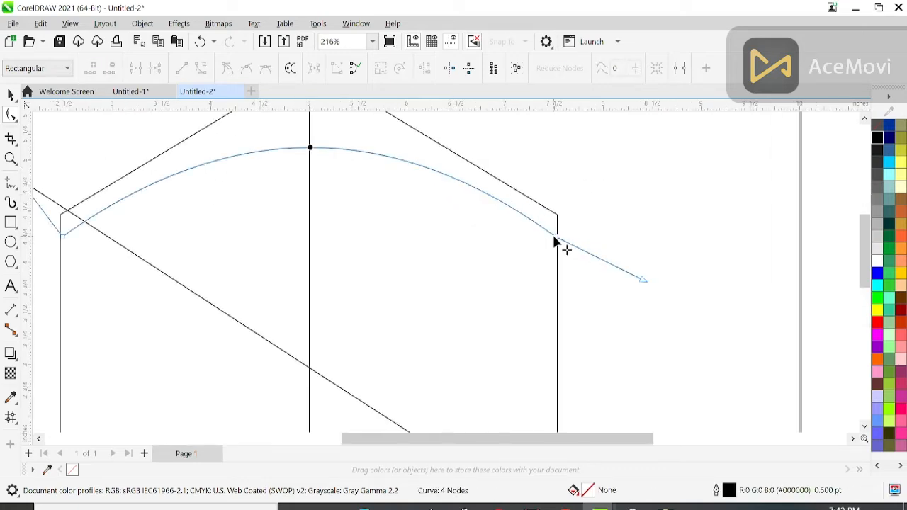
left_click(556, 238)
key("Up")
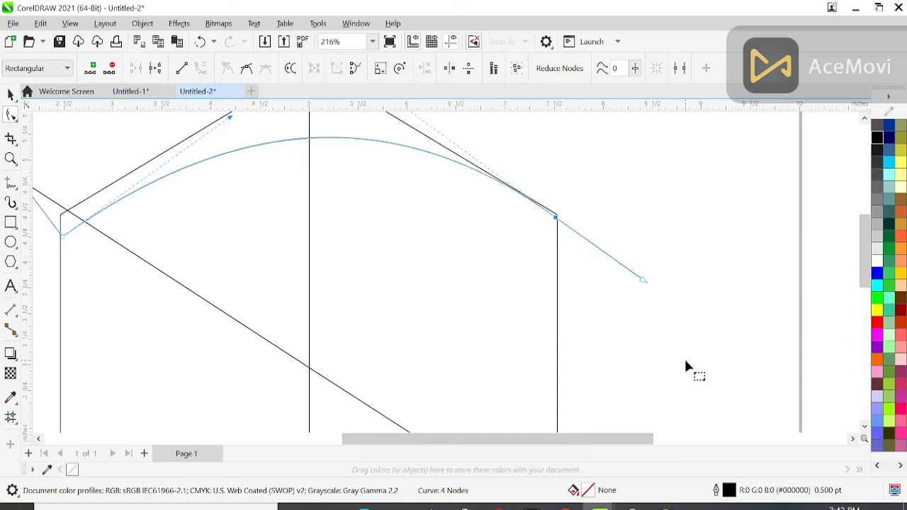
left_click(63, 236)
key("Up")
key("Up")
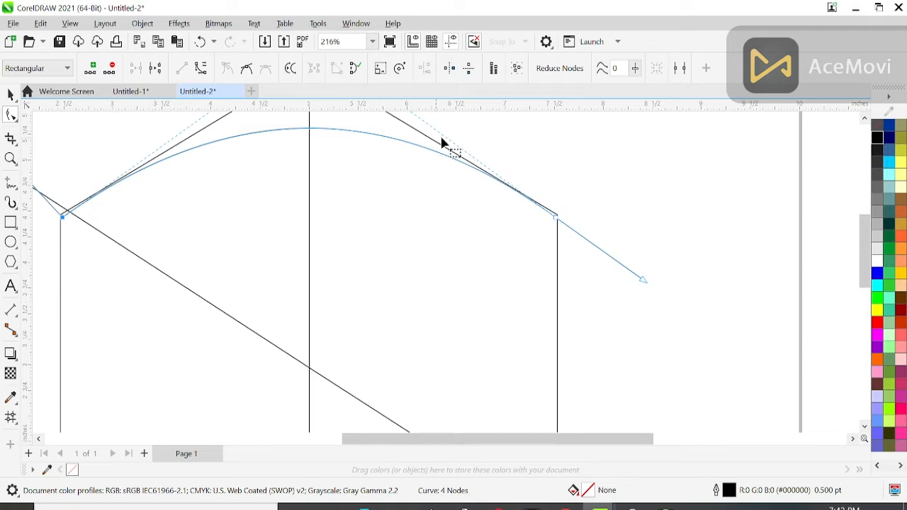
Lower the arc's peak slightly on the centre line and fine-tune its end nodes at the hexagon's corners
scroll(480, 178, "down", 2)
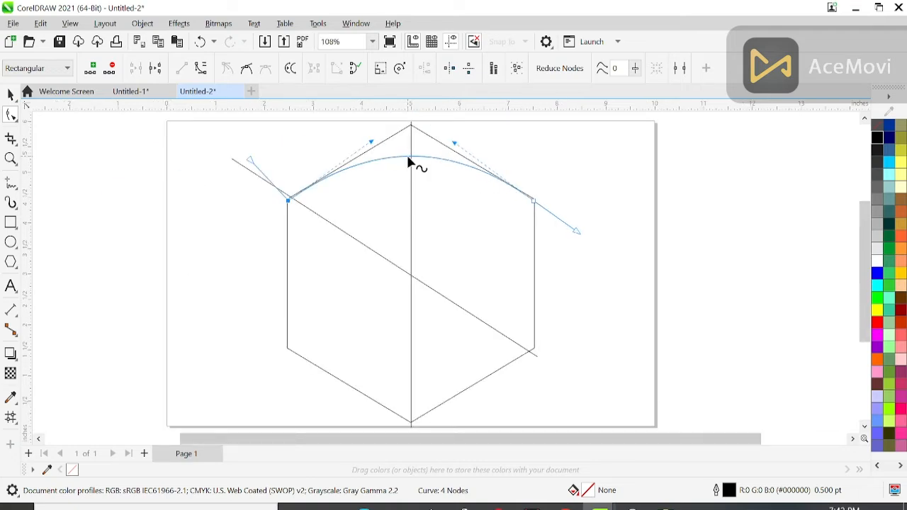
left_click_drag(409, 160, 409, 164)
left_click(536, 202)
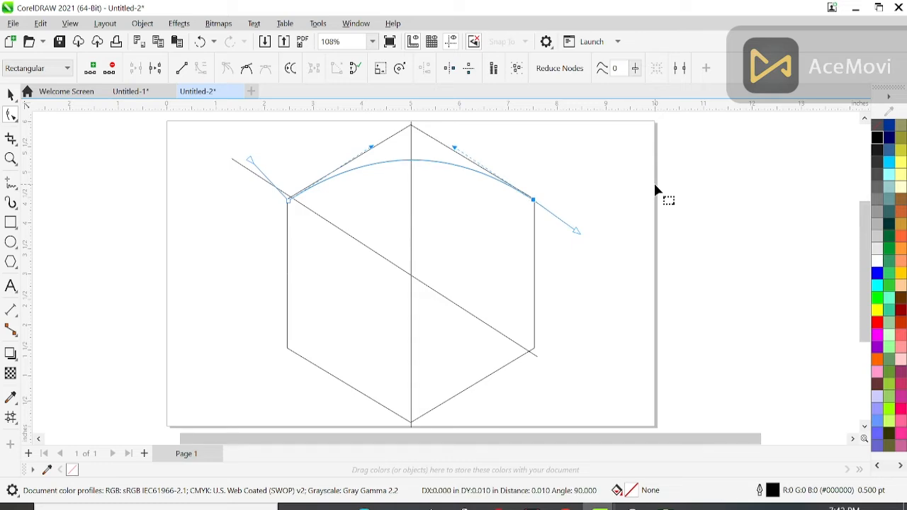
left_click(288, 201)
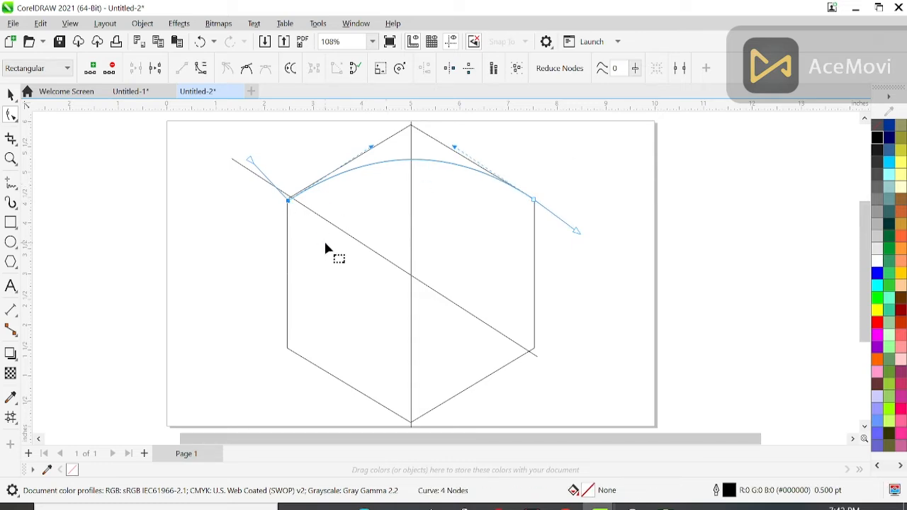
Lower the diagonal's upper end so the line passes through the hexagon's upper-left corner
left_click(233, 157)
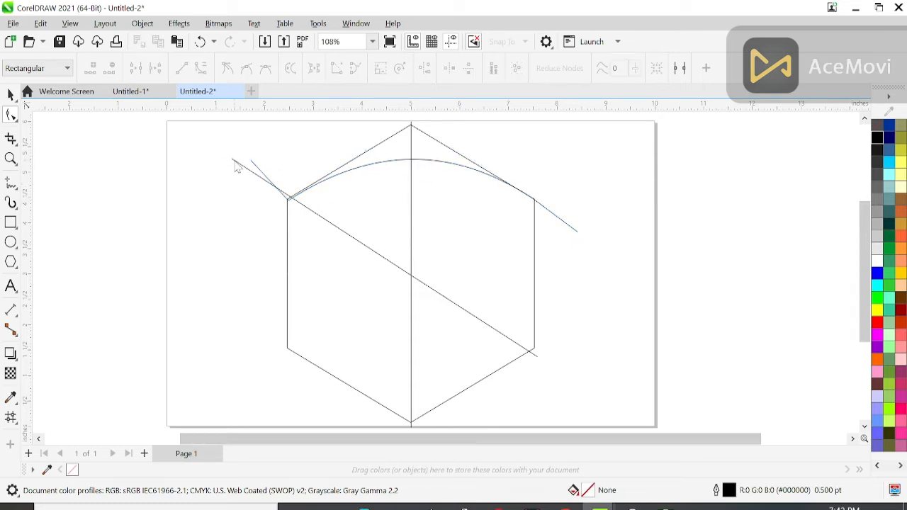
scroll(353, 227, "up", 4)
left_click(353, 226)
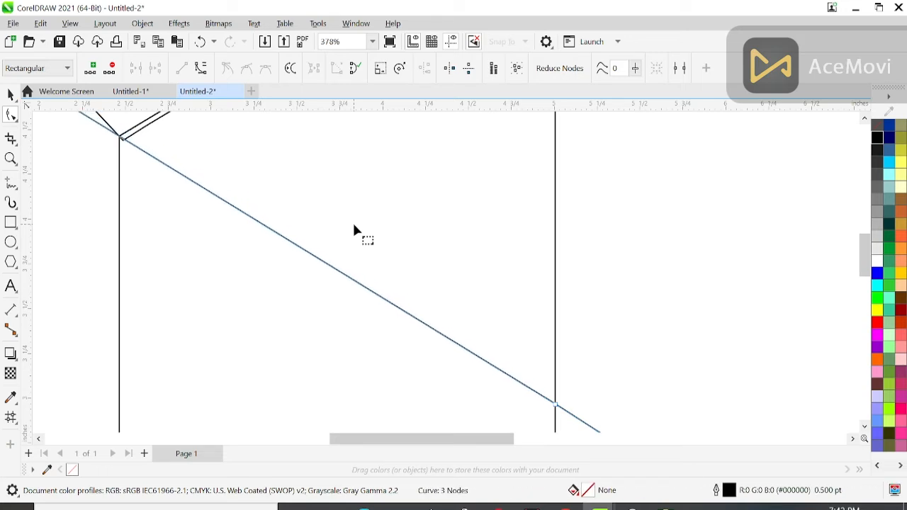
scroll(352, 228, "down", 4)
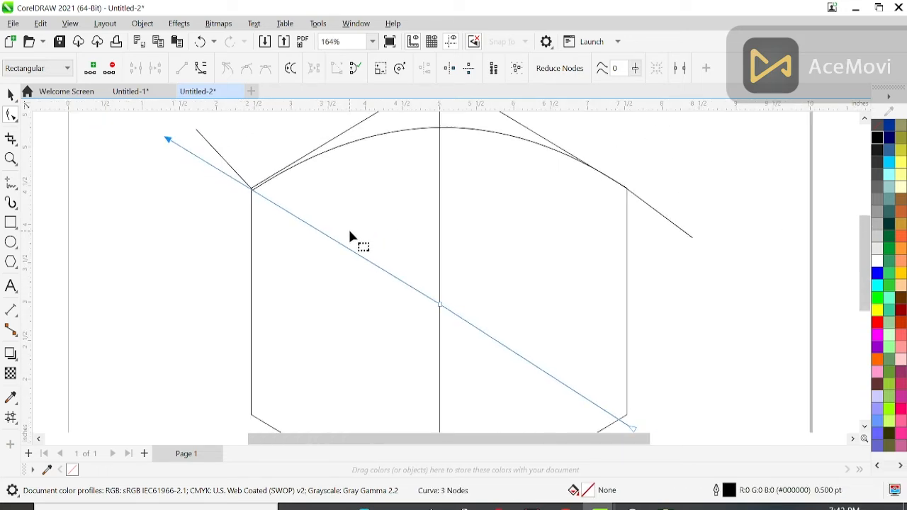
Nudge the arc's left end node left onto the hexagon's upper-left corner
left_click(253, 190)
left_click(280, 179)
scroll(259, 197, "up", 6)
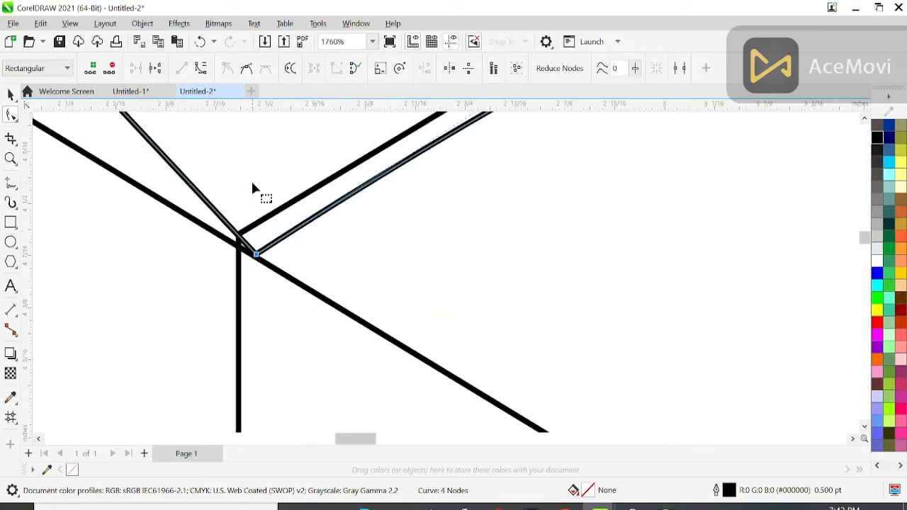
scroll(253, 187, "up", 2)
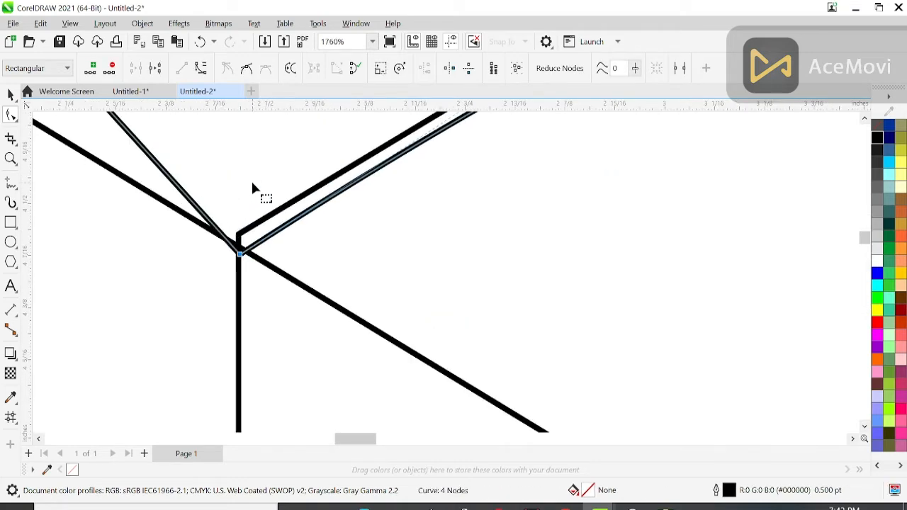
scroll(252, 185, "down", 4)
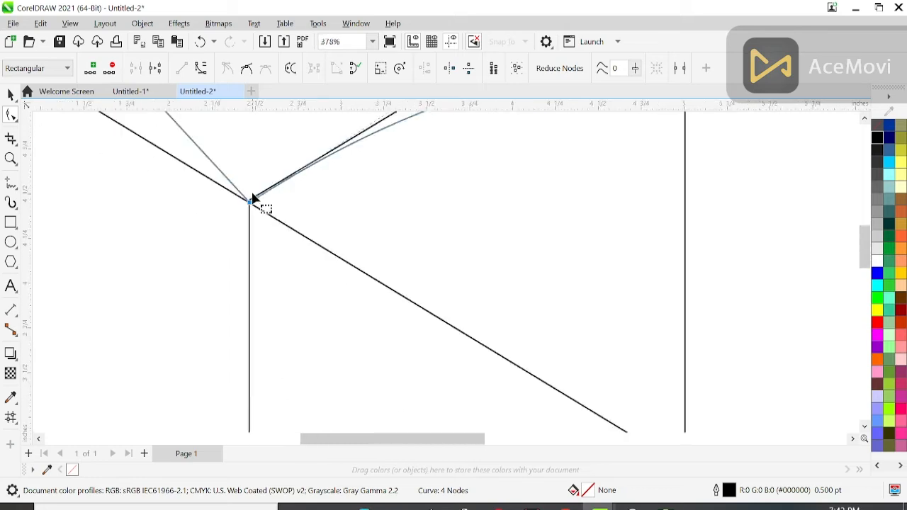
scroll(252, 195, "down", 3)
scroll(253, 203, "down", 1)
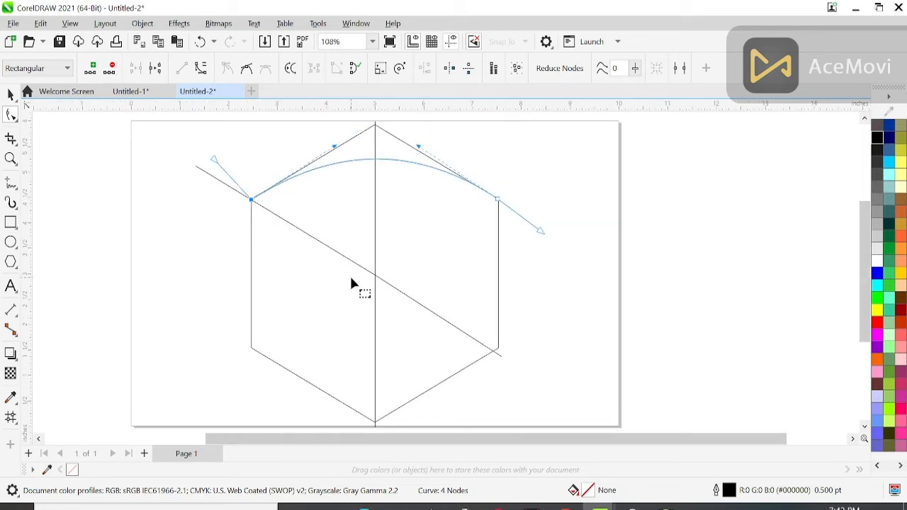
Convert the hexagon to curves, delete the lower-right edge's midpoint node and bend that edge inward into an arch
left_click(436, 388)
key("ctrl+q")
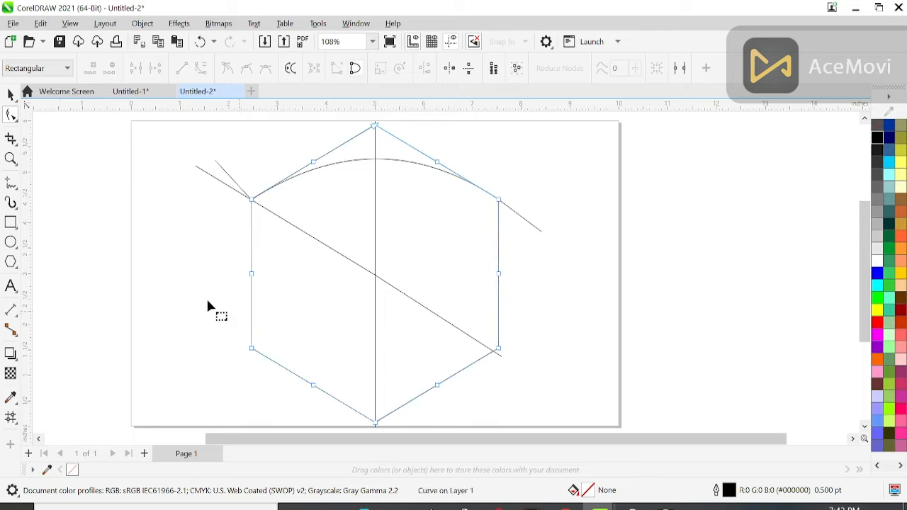
left_click(436, 386)
key("Delete")
left_click_drag(444, 384, 419, 356)
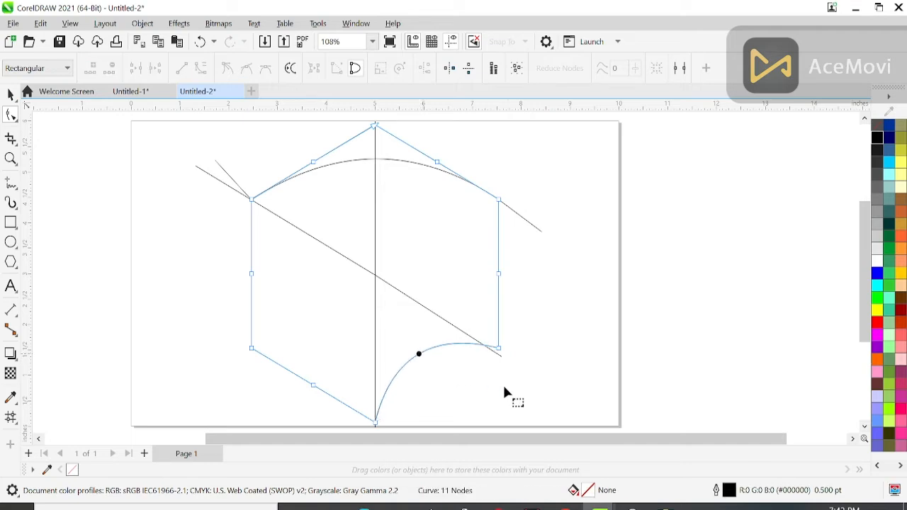
left_click(491, 382)
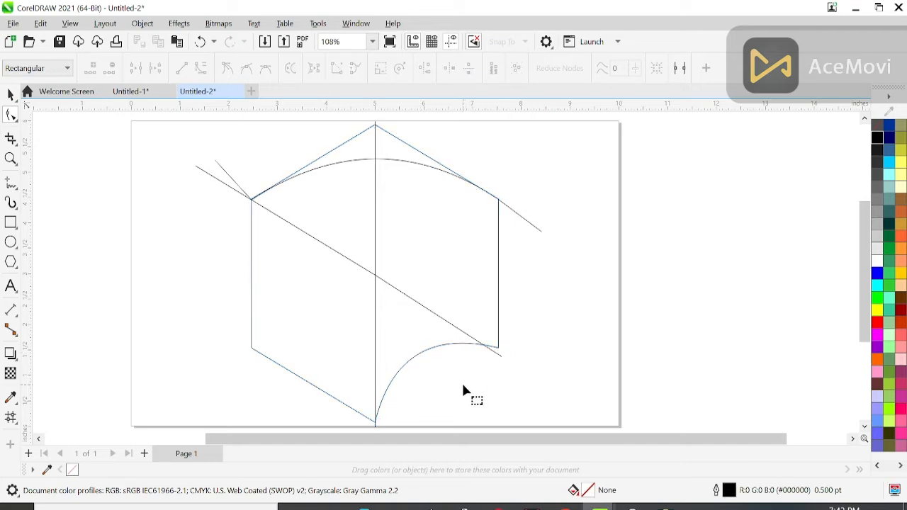
Add a node near the lower end of the hexagon's upper-left edge, pull it inward and delete the edge's midpoint node
left_click(10, 418)
left_click(11, 95)
left_click(336, 147)
left_click(10, 114)
scroll(298, 170, "up", 2)
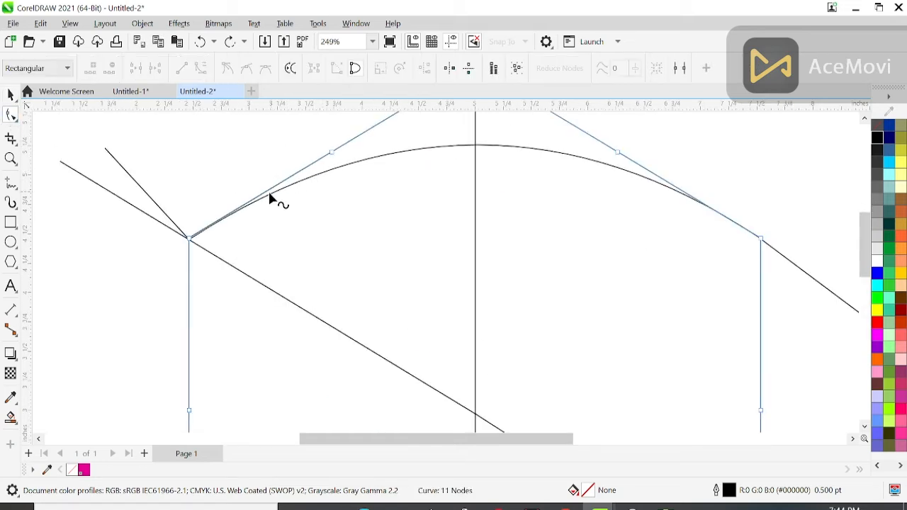
double_click(243, 208)
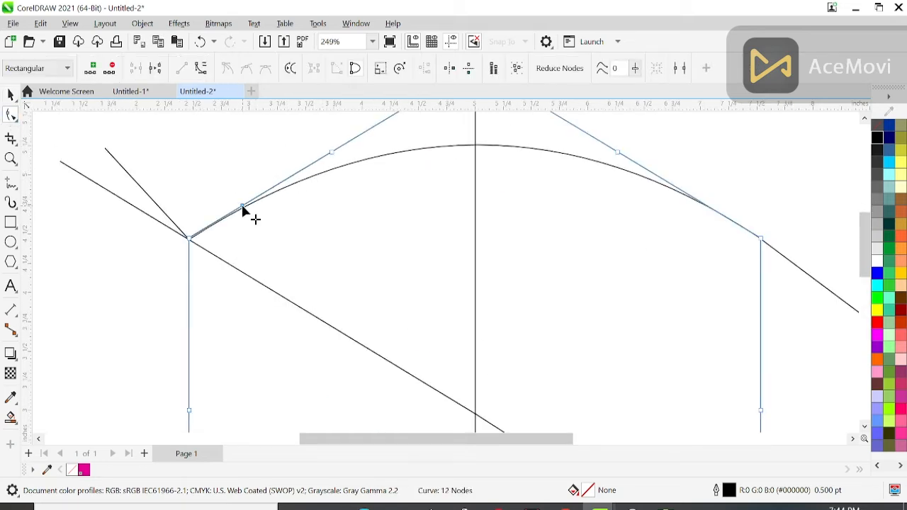
left_click_drag(242, 209, 252, 222)
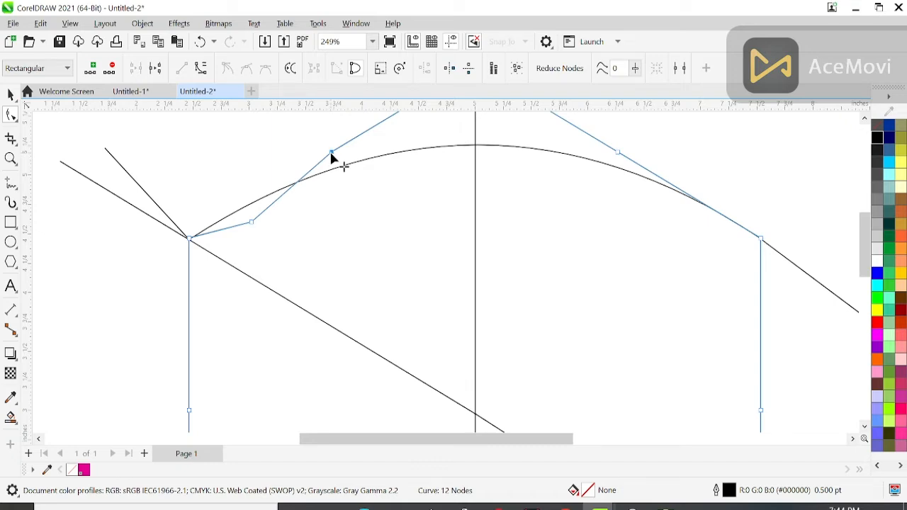
double_click(331, 153)
left_click(865, 119)
Convert the segment from the added node to the hexagon's top into a curve, bulge it outward and move the node right
left_click(474, 163)
left_click(361, 242)
left_click(202, 69)
left_click_drag(347, 254, 332, 239)
left_click_drag(254, 319, 303, 328)
left_click_drag(382, 192, 371, 183)
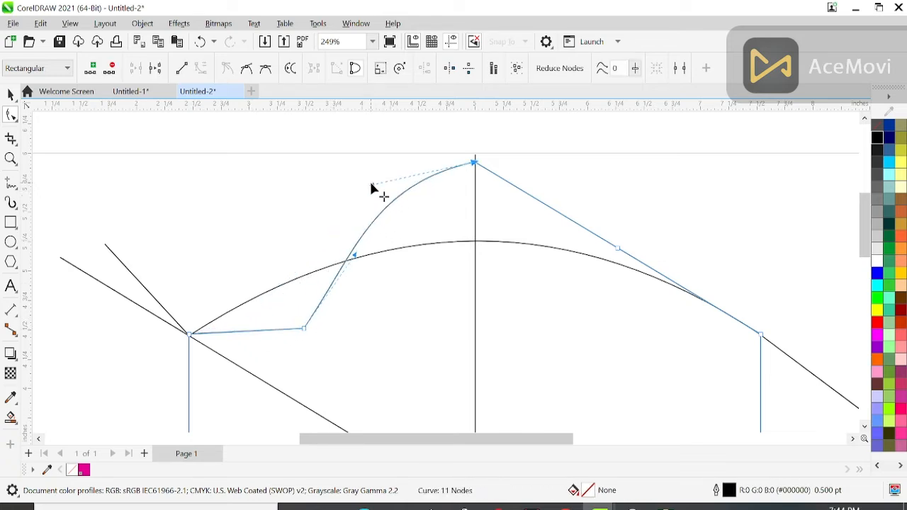
Move the curve's lower node further right and reshape the bulge with its control handles
left_click_drag(356, 256, 338, 246)
left_click_drag(303, 329, 336, 327)
left_click_drag(370, 244, 357, 237)
left_click_drag(374, 184, 384, 174)
Nudge the lower node of the upper-left bulge slightly left and deselect the outline
key("space")
left_click(275, 236)
scroll(275, 236, "down", 2)
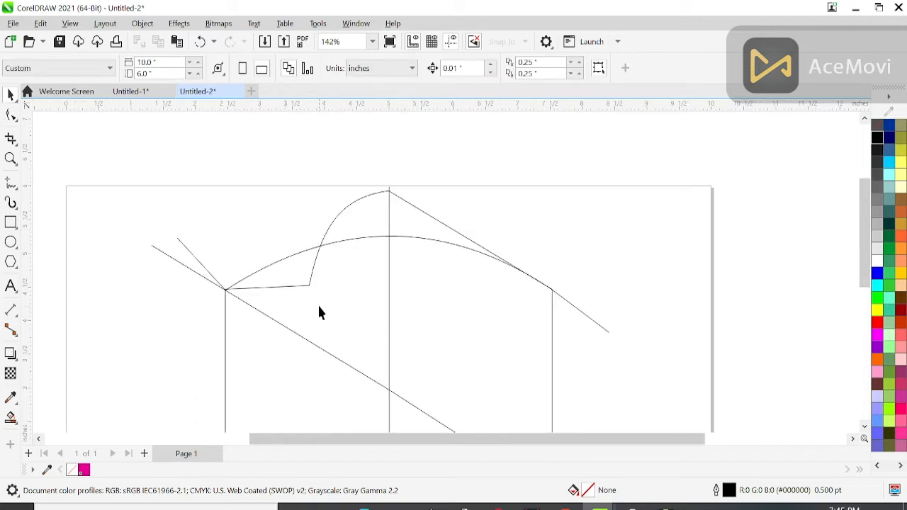
left_click(305, 286)
left_click(305, 286)
key("space")
key("Left")
key("Left")
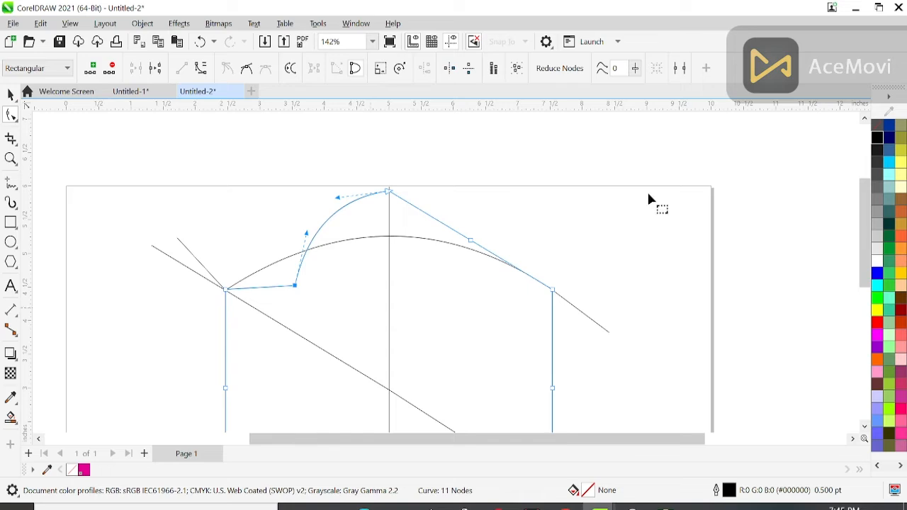
key("shift+F4")
key("space")
left_click(168, 242)
Fill the enclosed regions of the divided hexagon with magenta using the Smart Fill tool
left_click(11, 418)
left_click(43, 431)
left_click(413, 246)
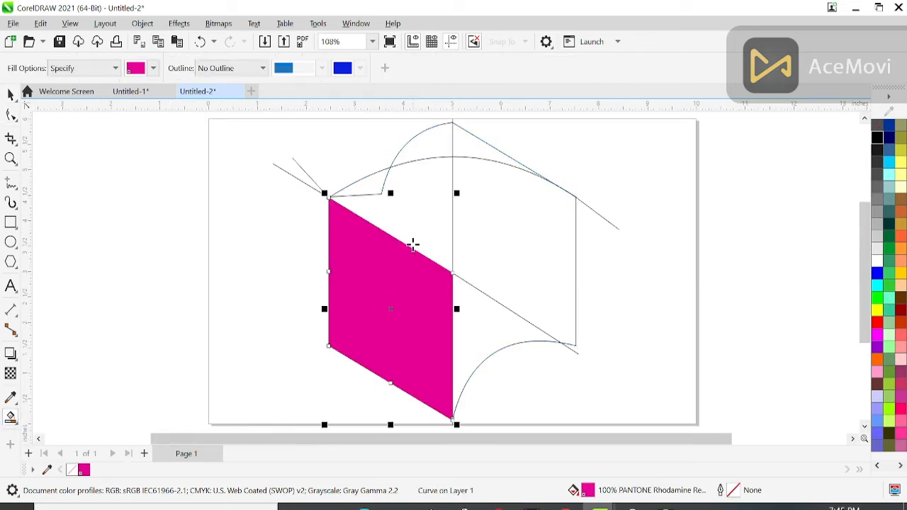
left_click(390, 213)
left_click(379, 183)
scroll(343, 196, "up", 2)
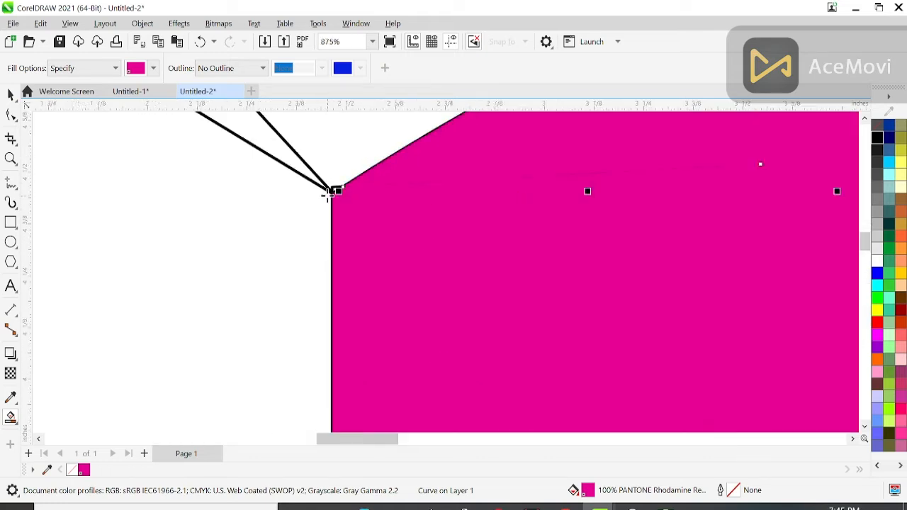
scroll(327, 189, "down", 3)
left_click(404, 160)
left_click(431, 248)
left_click(437, 266)
Select all the magenta pieces and move them off the page, to the right of the line drawing
left_click(10, 94)
key("Escape")
left_click(432, 269)
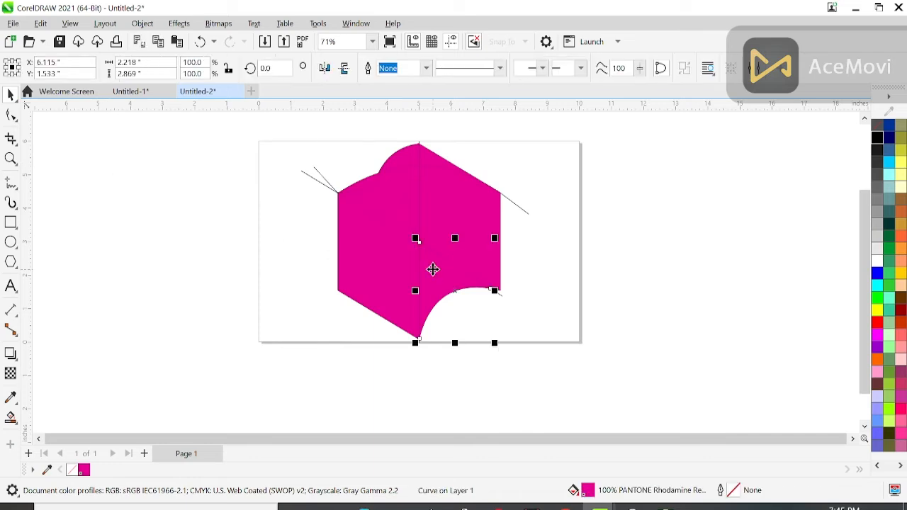
left_click(444, 227, "shift")
left_click(397, 162, "shift")
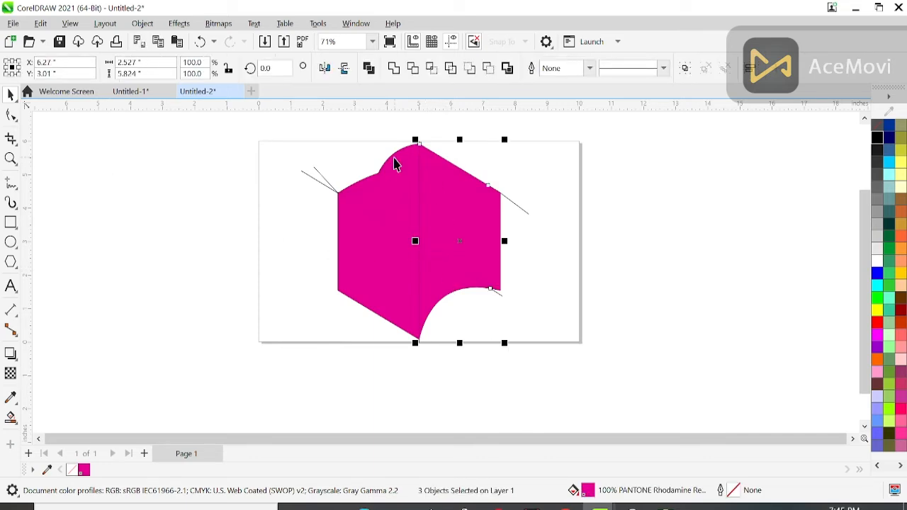
left_click(367, 190, "shift")
left_click(381, 273, "shift")
left_click_drag(421, 241, 679, 235)
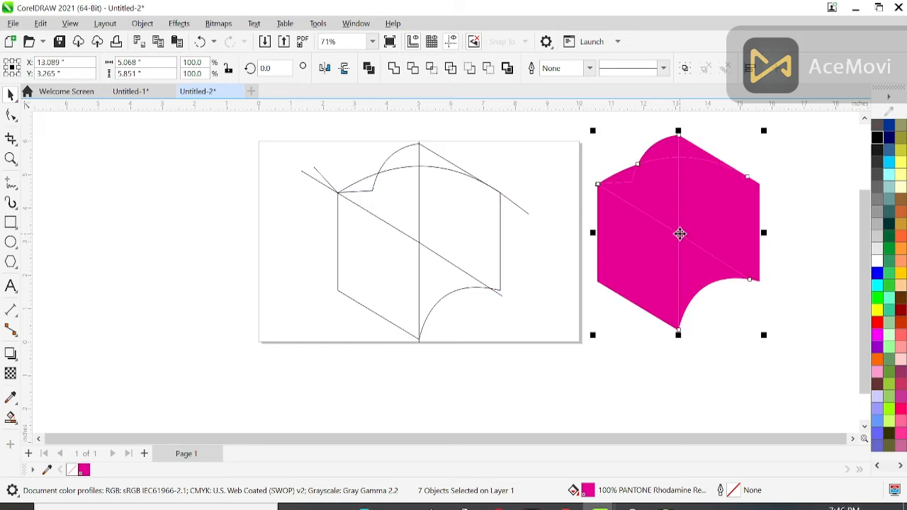
Delete the hexagon outline, arc and dividing lines left on the page
left_click_drag(282, 133, 488, 212)
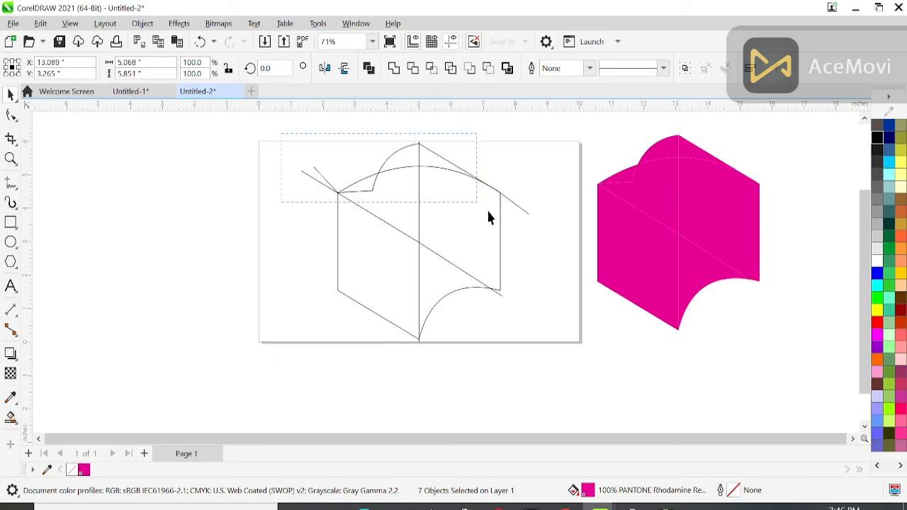
left_click_drag(549, 335, 554, 346)
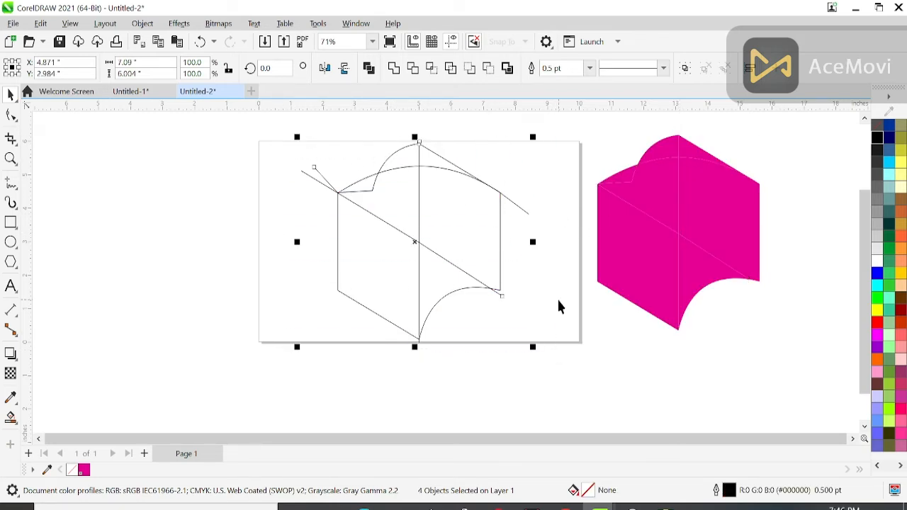
key("Delete")
Group the magenta pieces and centre the group on the page
left_click_drag(566, 120, 820, 404)
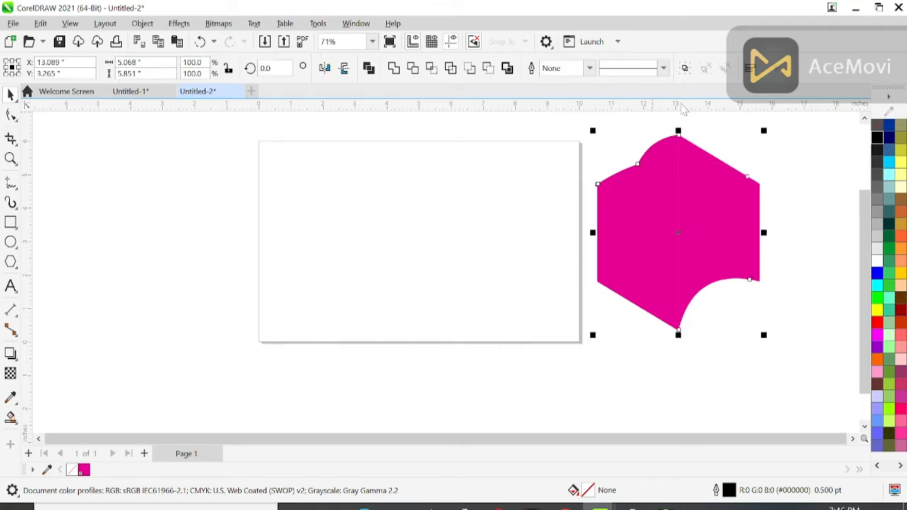
key("ctrl+g")
key("p")
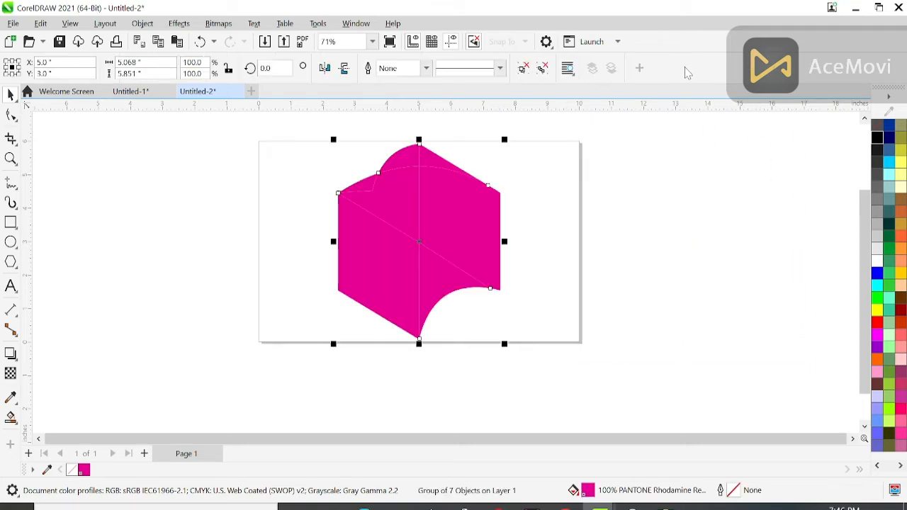
key("shift+F4")
left_click(721, 280)
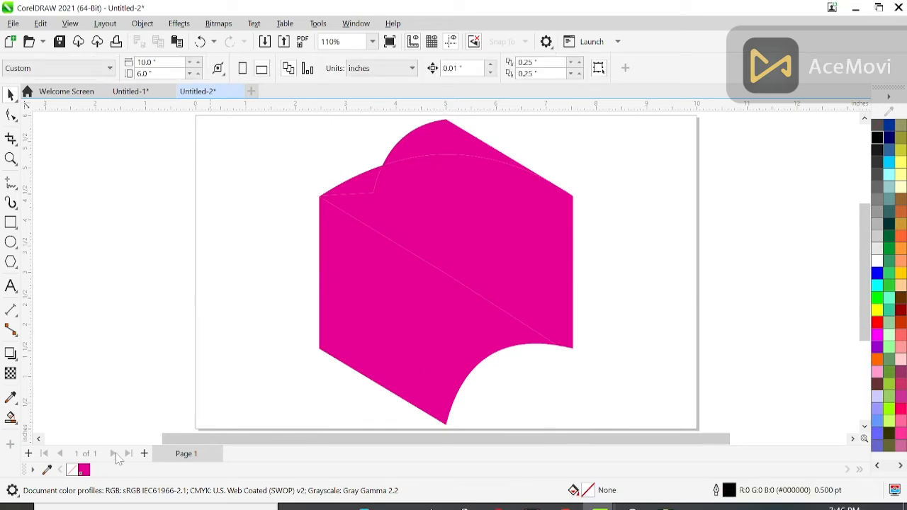
left_click(426, 362)
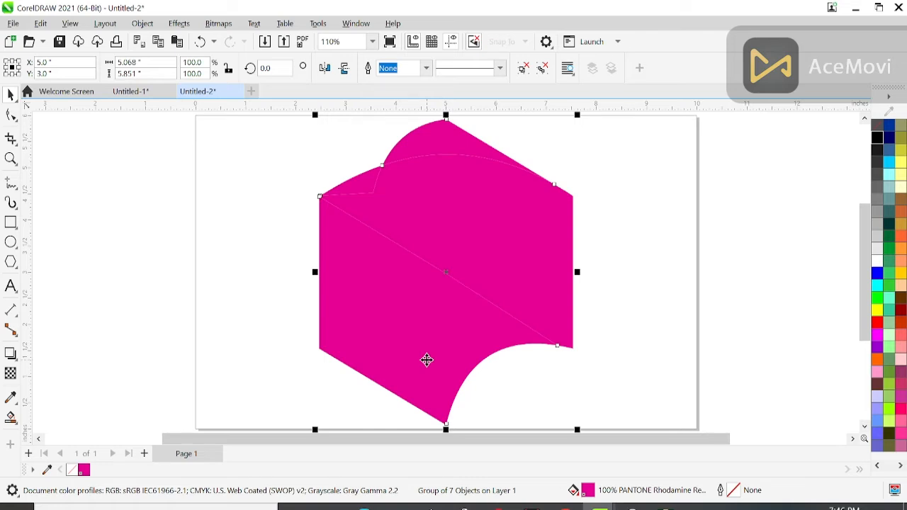
Undo the centring, the grouping and the deletion of the construction lines
key("ctrl+z")
key("ctrl+z")
key("ctrl+z")
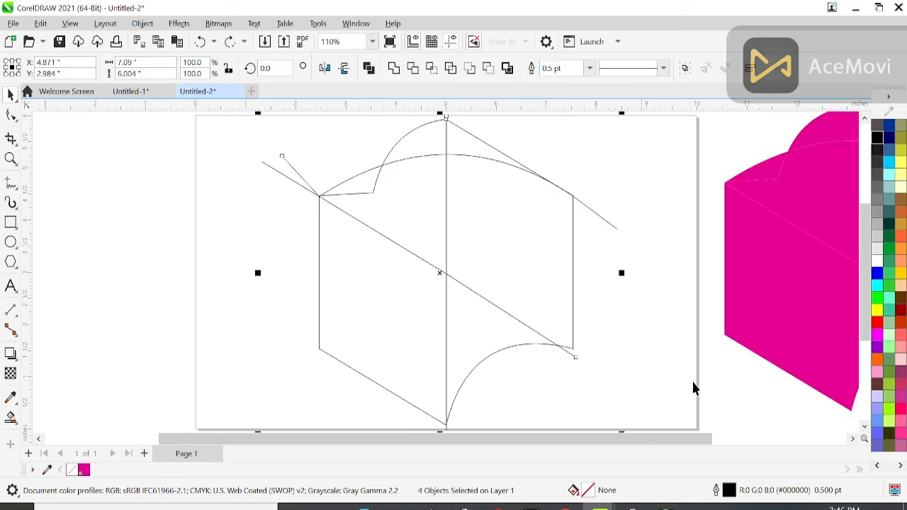
Undo the move of the magenta pieces off the page and the fill of the piece above the lower-right arch
left_click_drag(705, 440, 791, 440)
left_click(741, 352)
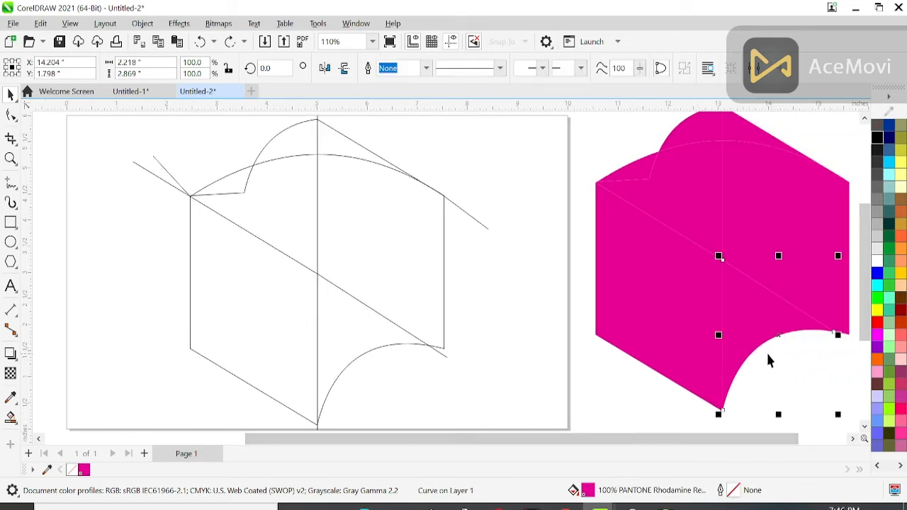
key("g")
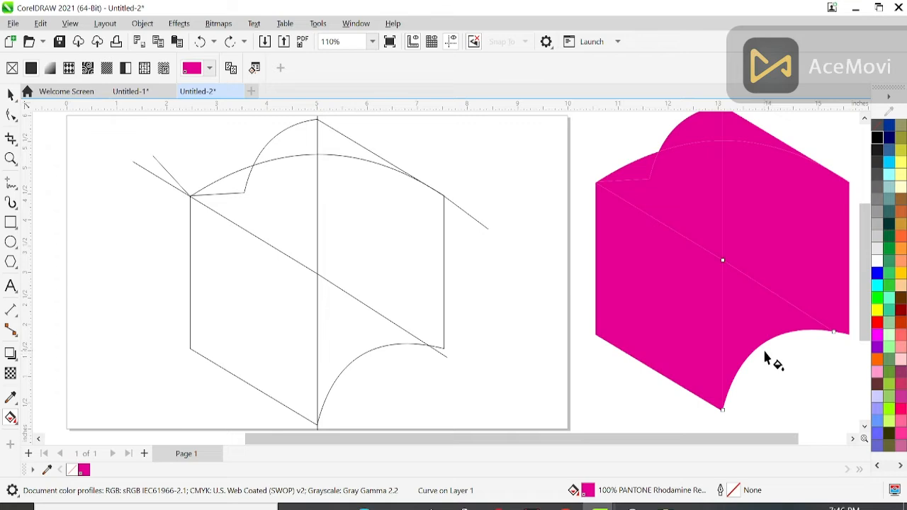
key("ctrl+z")
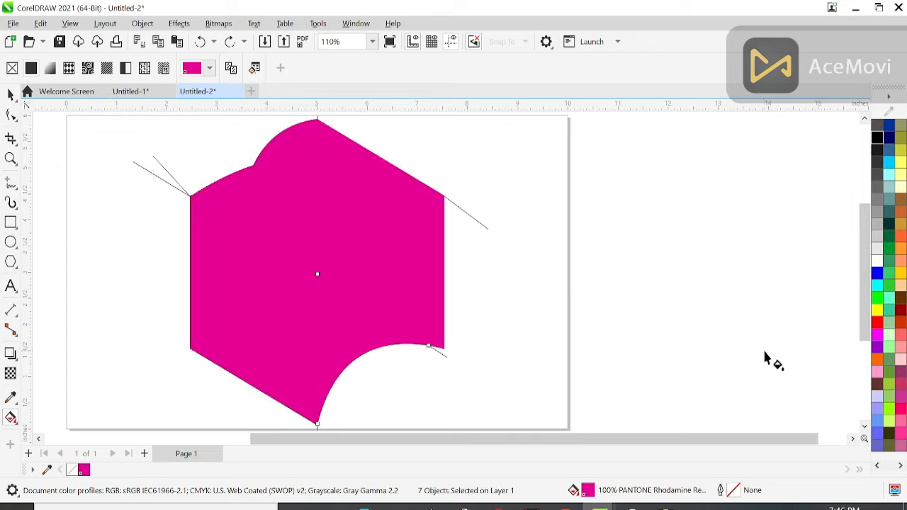
key("ctrl+z")
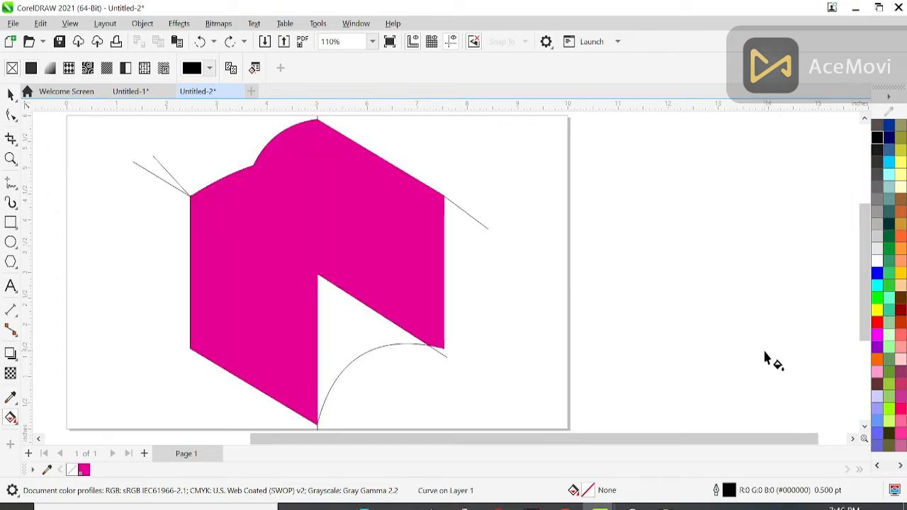
Fill the region between the centre line, the diagonal and the lower-right arch with magenta using Smart Fill
left_click(10, 417)
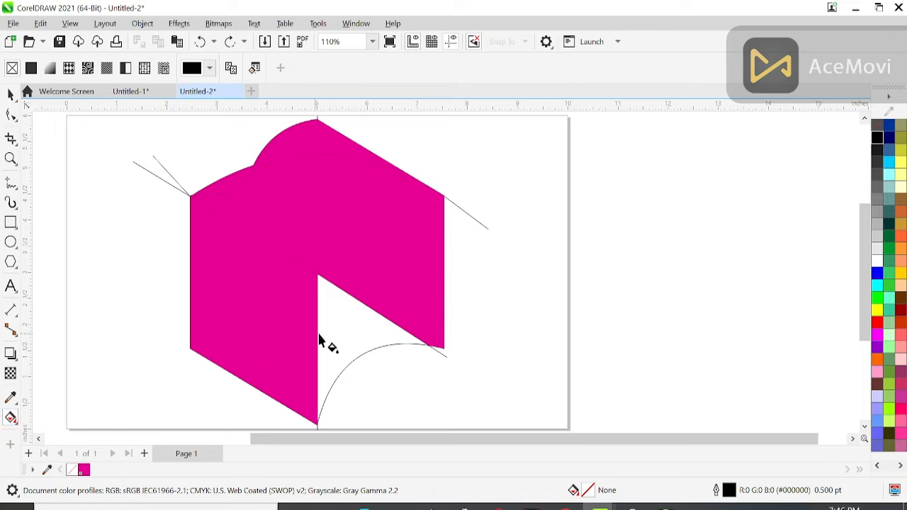
left_click(227, 257)
left_click(16, 424)
left_click(53, 431)
left_click(334, 336)
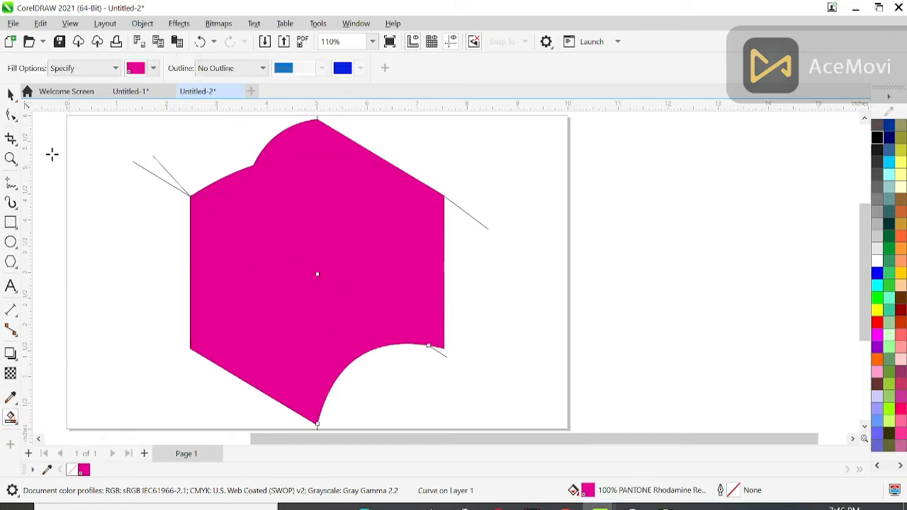
Select all seven magenta pieces and move them off the page, to the right of the construction lines
left_click(10, 94)
left_click(424, 129)
left_click(319, 142)
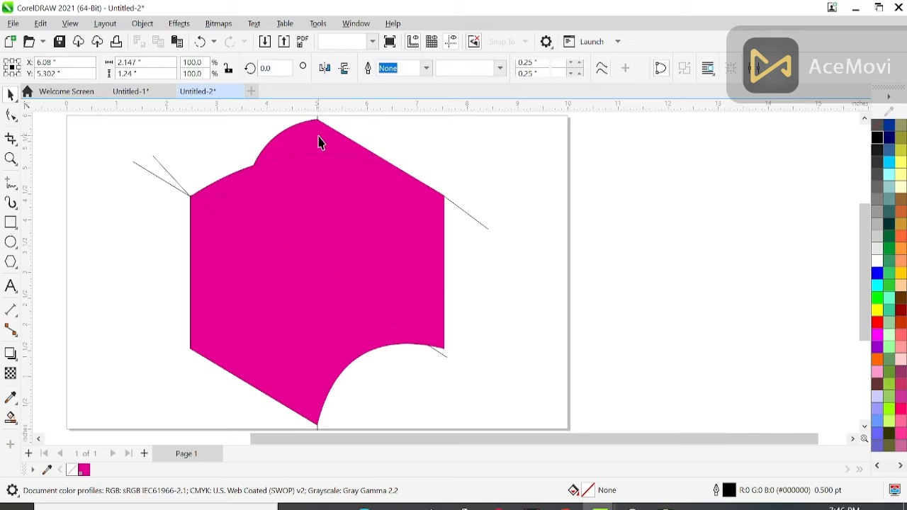
left_click(318, 137)
left_click(298, 148, "shift")
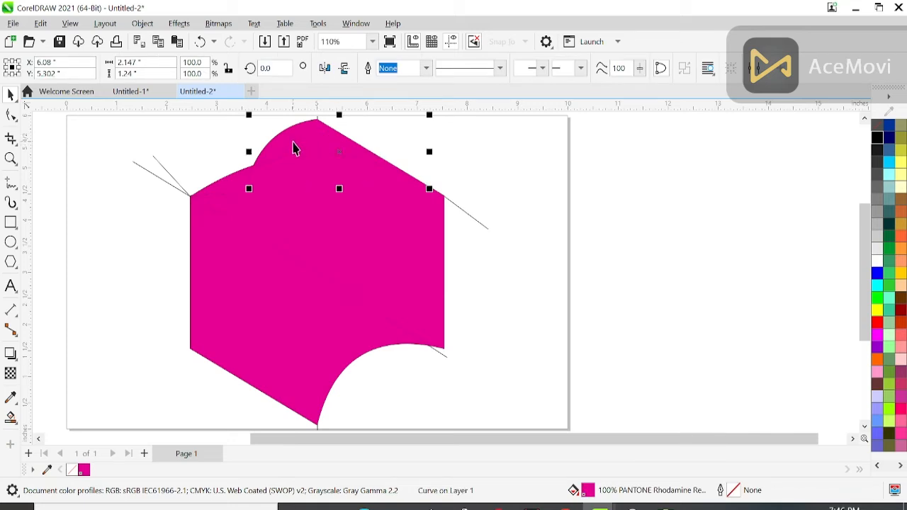
left_click(278, 205, "shift")
left_click(367, 231, "shift")
left_click(365, 298, "shift")
left_click(310, 336, "shift")
left_click(302, 300, "shift")
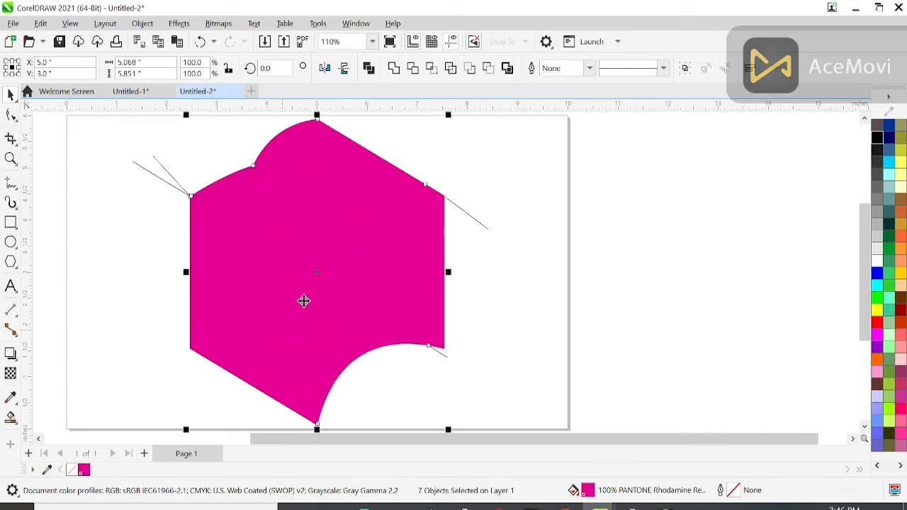
left_click_drag(316, 272, 701, 276)
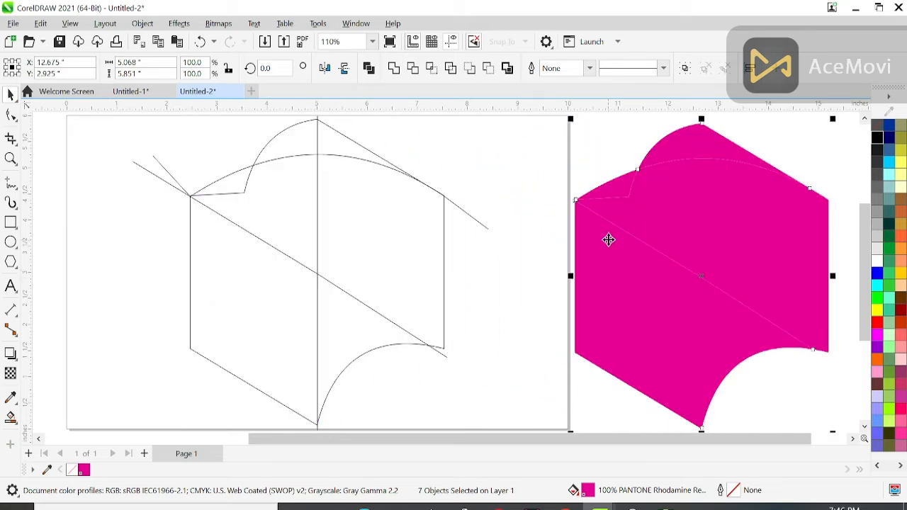
Delete the construction lines left on the page and the horizontal guideline
scroll(335, 272, "down", 2)
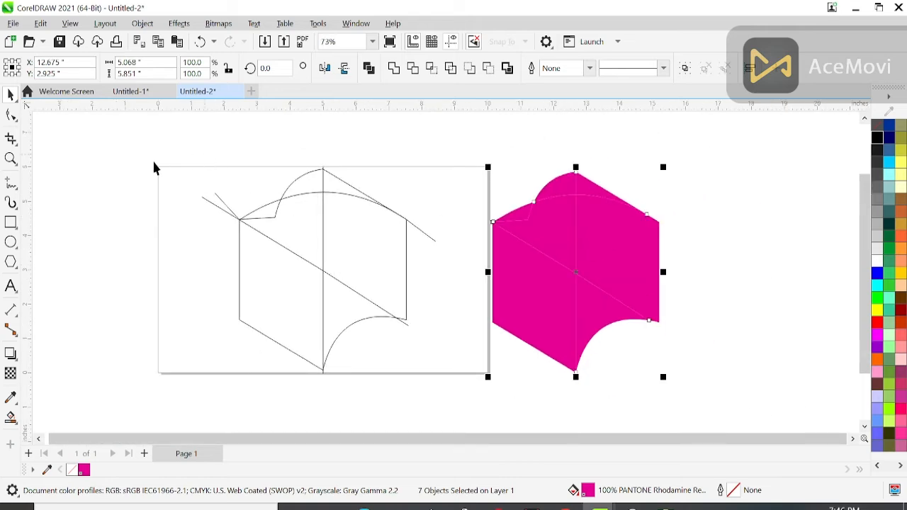
left_click_drag(159, 143, 333, 277)
left_click_drag(452, 402, 452, 401)
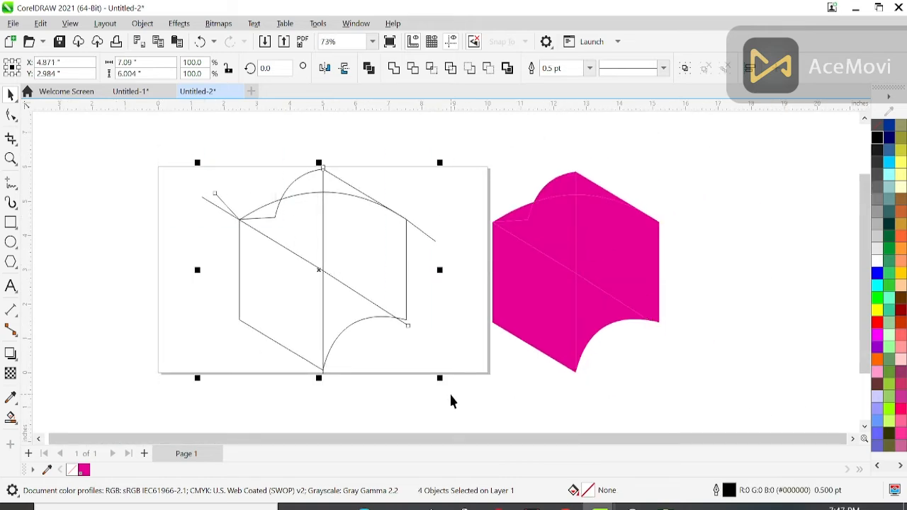
key("Delete")
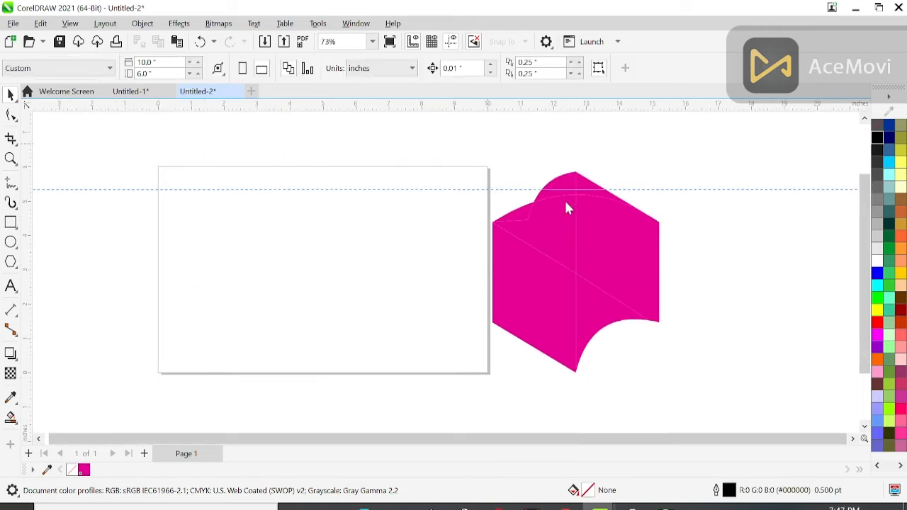
left_click(613, 265)
key("Delete")
Group the seven magenta pieces and centre the group on the page
left_click_drag(468, 150, 728, 402)
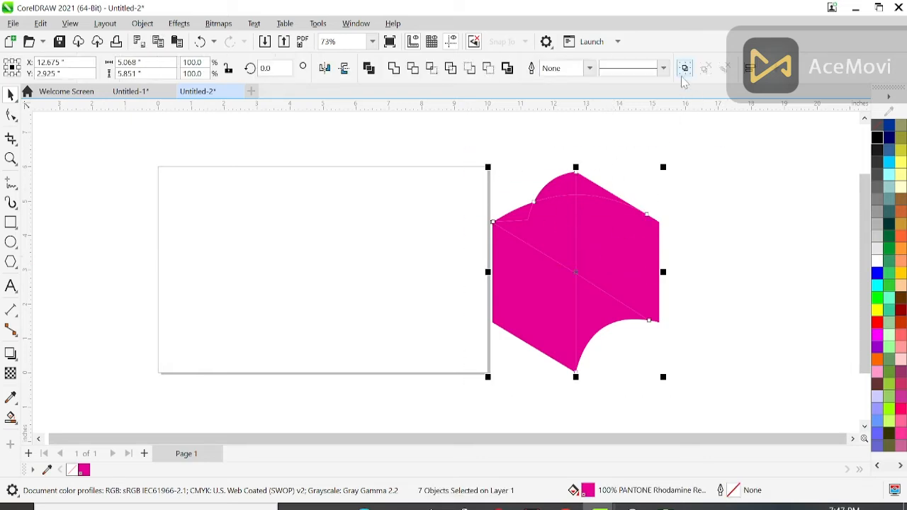
key("ctrl+g")
key("p")
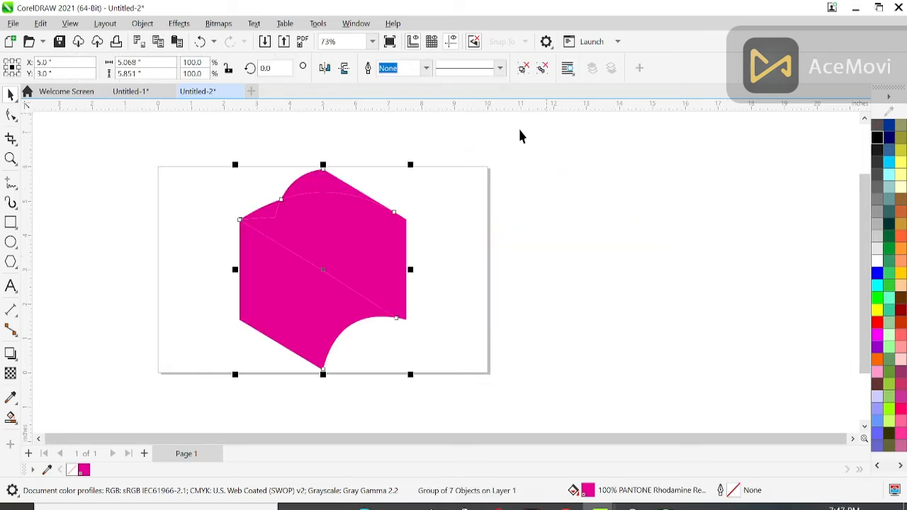
Ungroup the centred magenta group into separate pieces
left_click(543, 68)
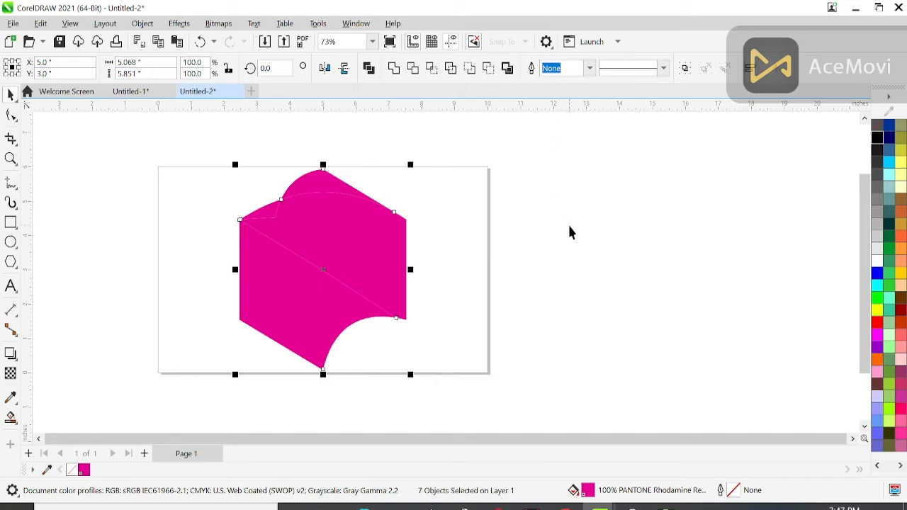
left_click(554, 239)
key("shift+F4")
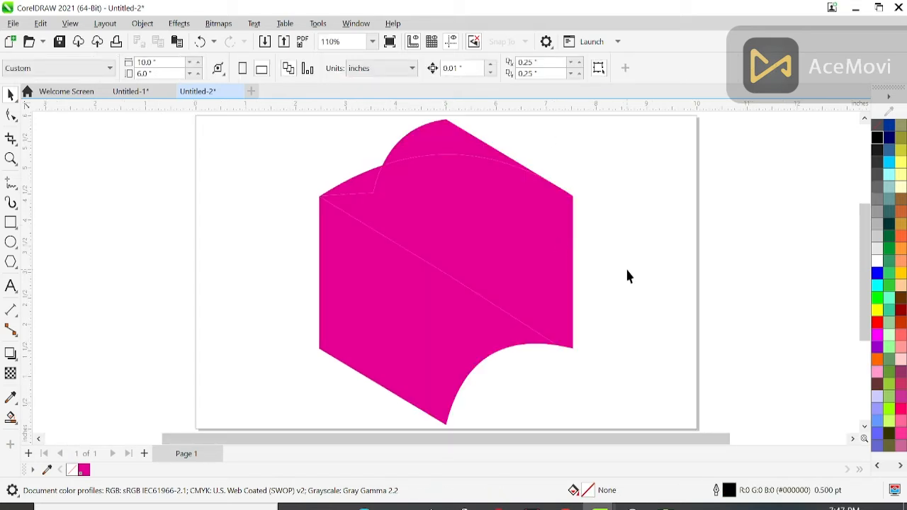
Start a Mesh Fill with a 2 by 2 grid on the piece between the centre line, the diagonal and the lower-right arch
left_click(484, 344)
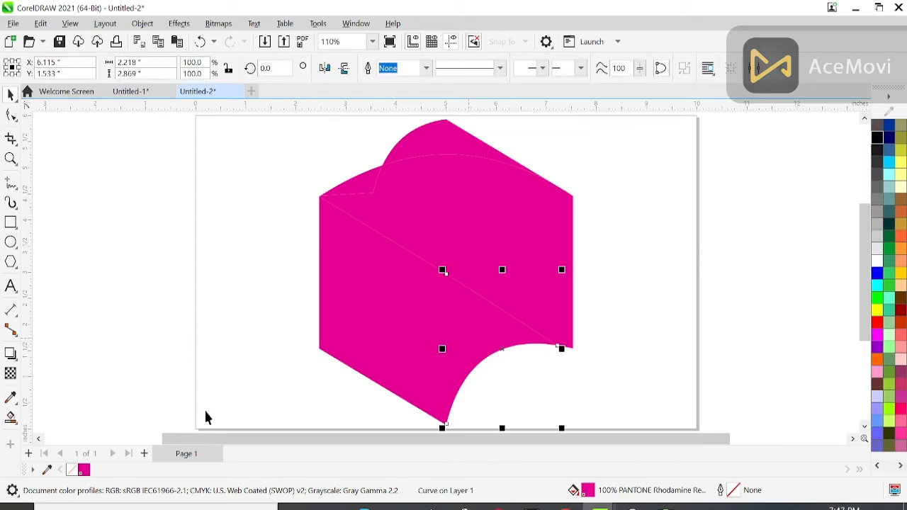
left_click(11, 419)
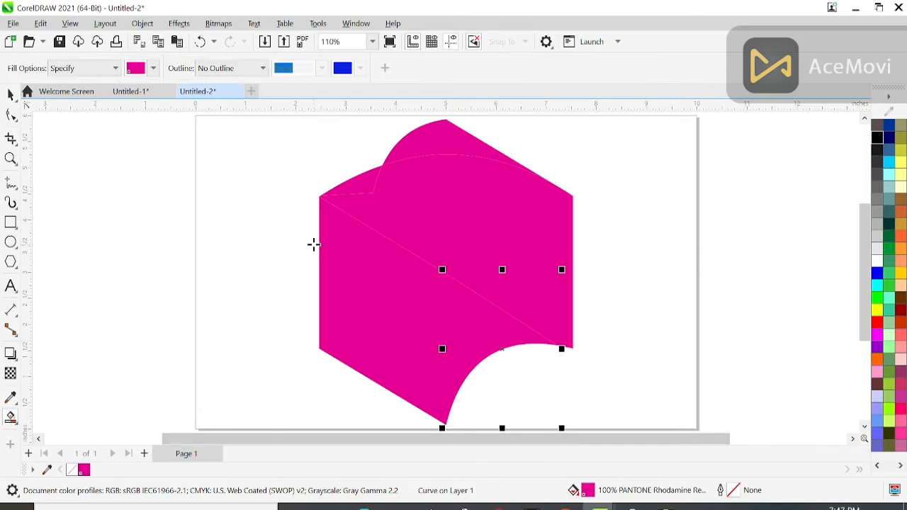
left_click(17, 423)
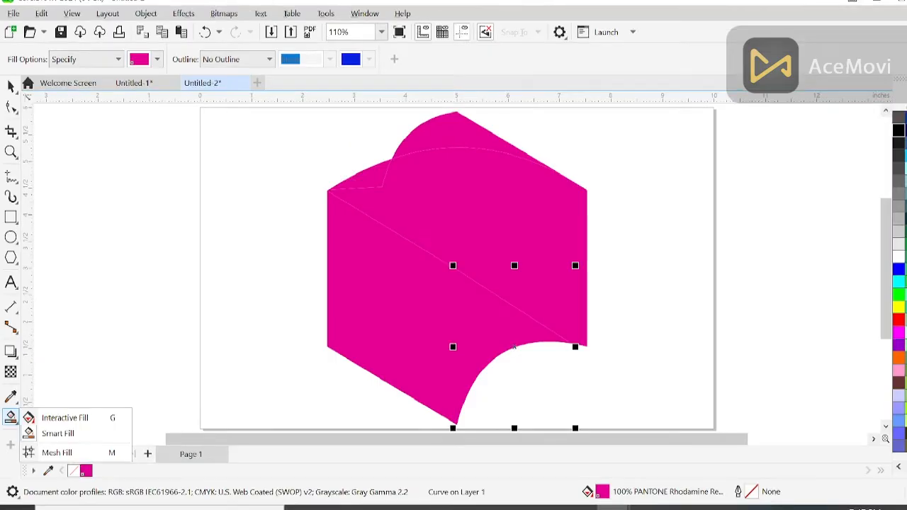
left_click(23, 431)
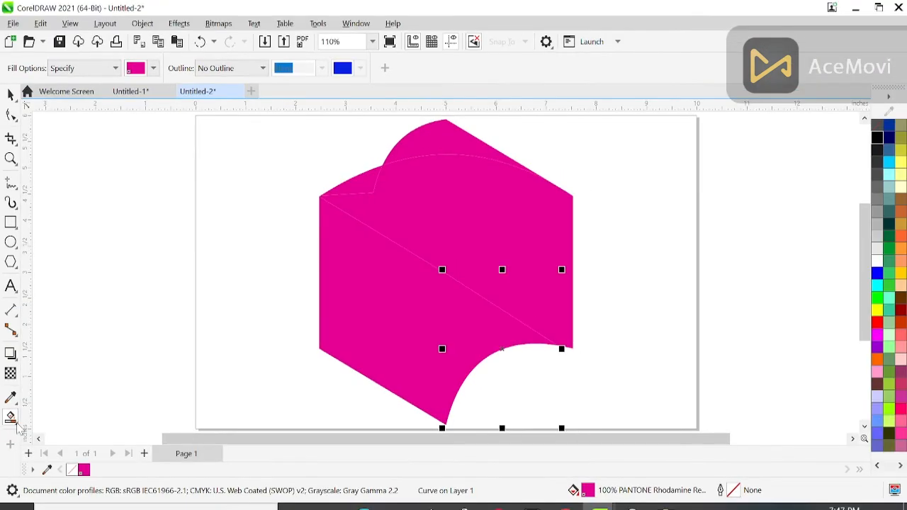
left_click(32, 422)
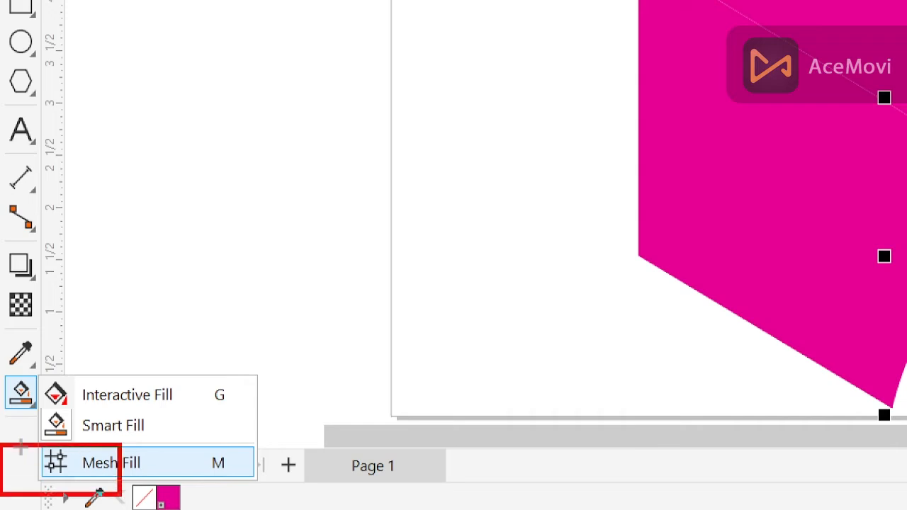
left_click(111, 462)
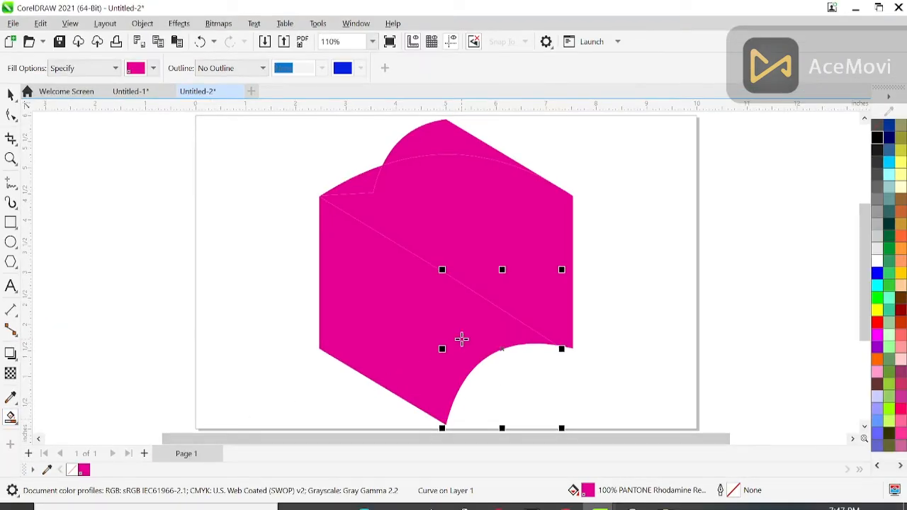
left_click(465, 346)
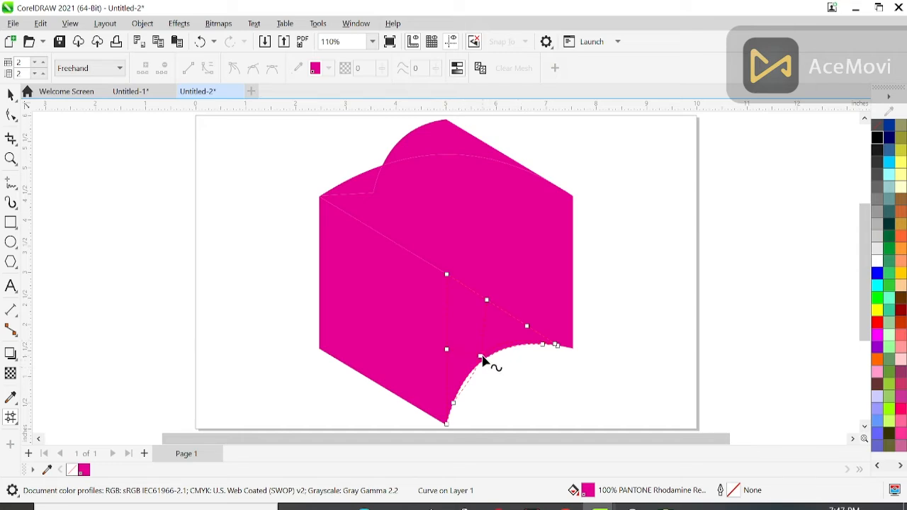
Colour the mesh nodes along the arch edge red, from the middle to both ends of the curve
left_click(480, 358)
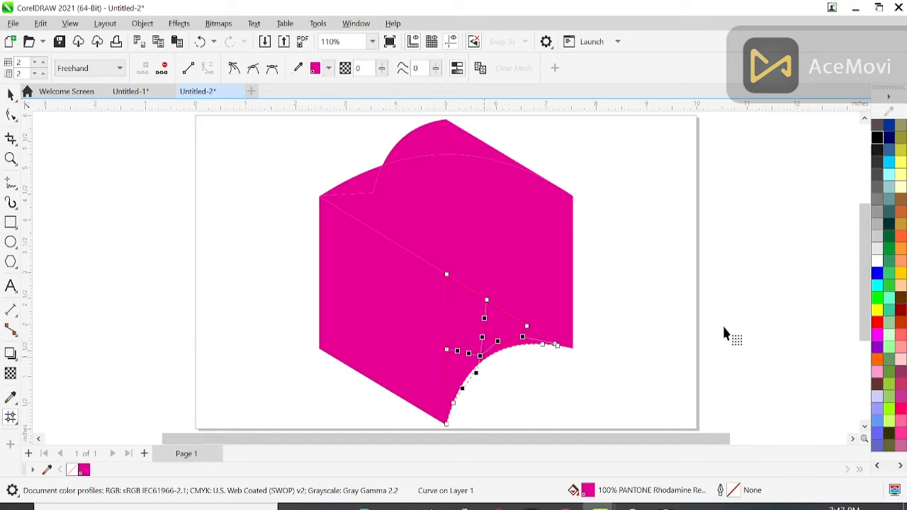
left_click(878, 324)
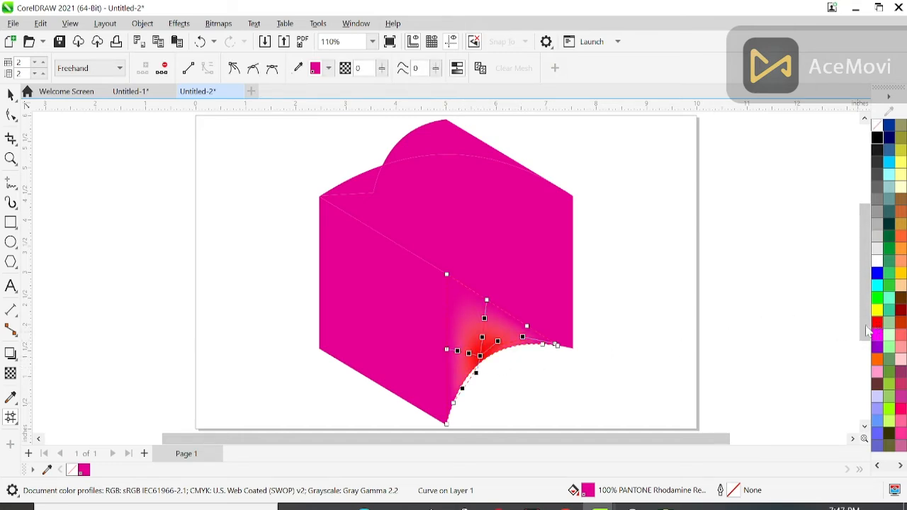
left_click(551, 346)
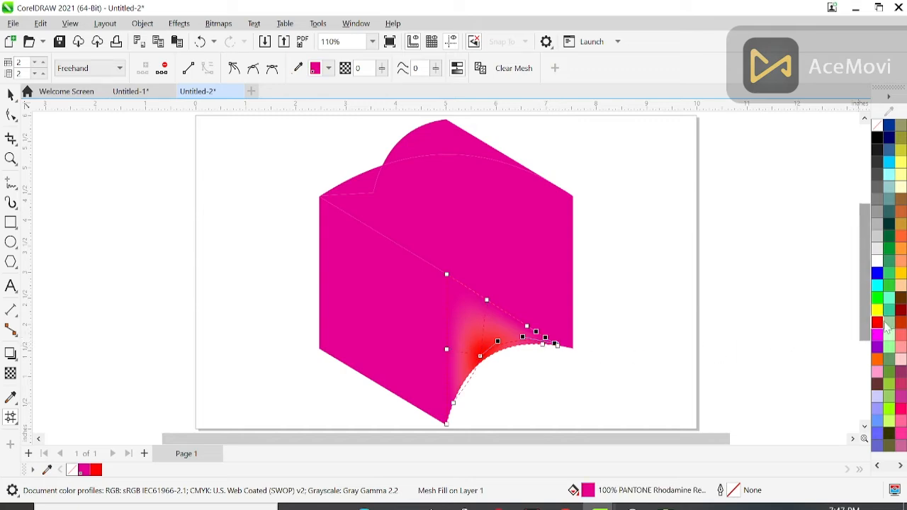
left_click(878, 325)
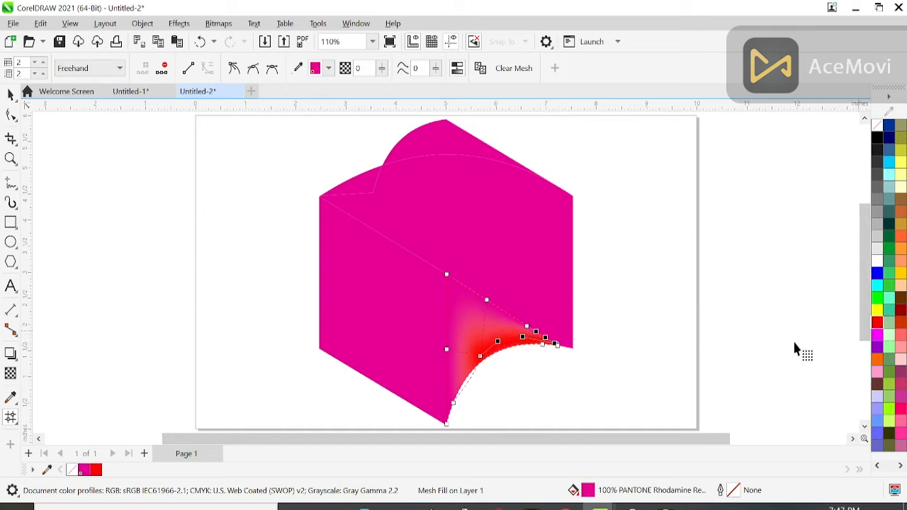
left_click(453, 411)
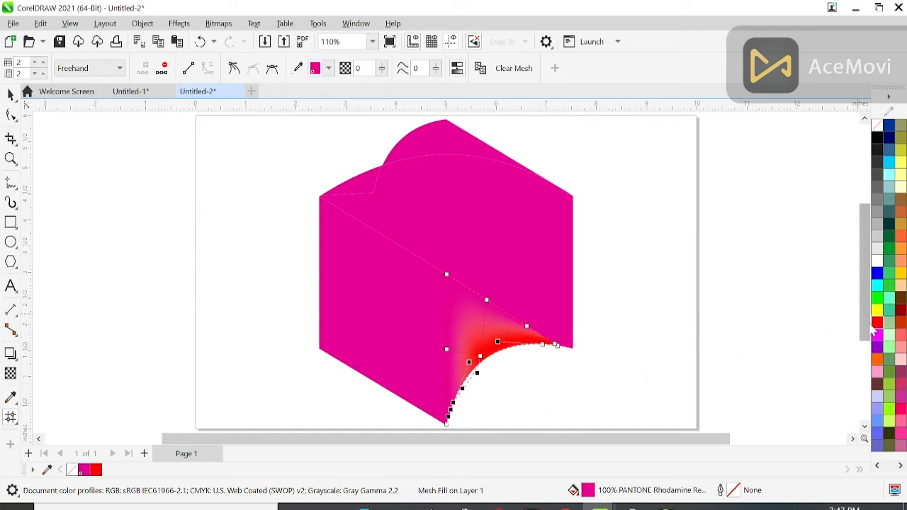
left_click(879, 323)
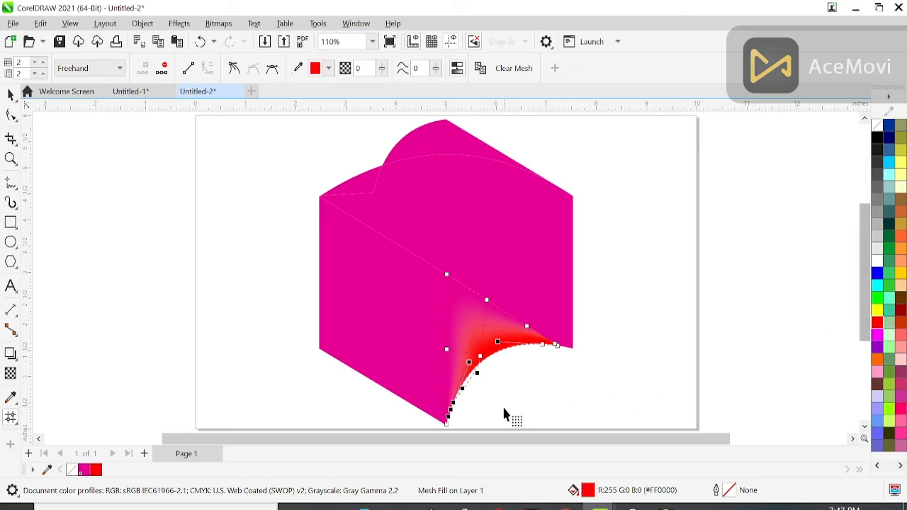
left_click(447, 424)
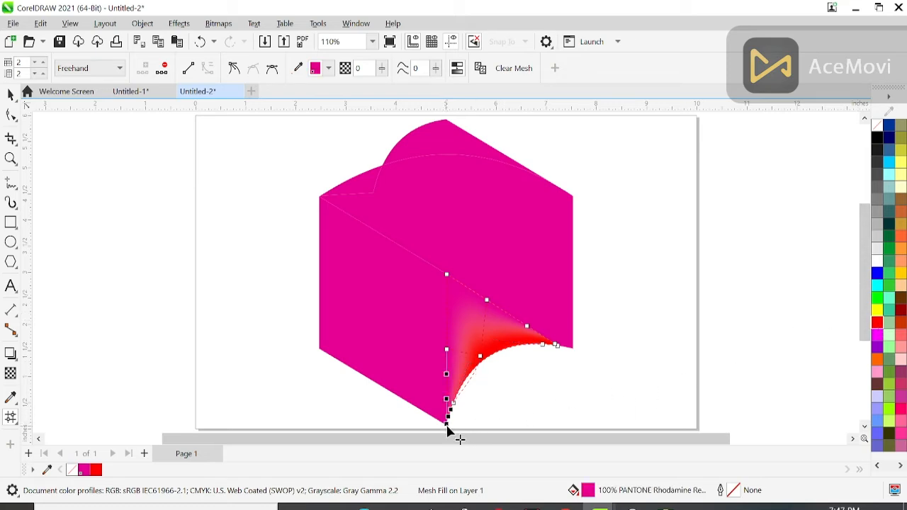
left_click(878, 323)
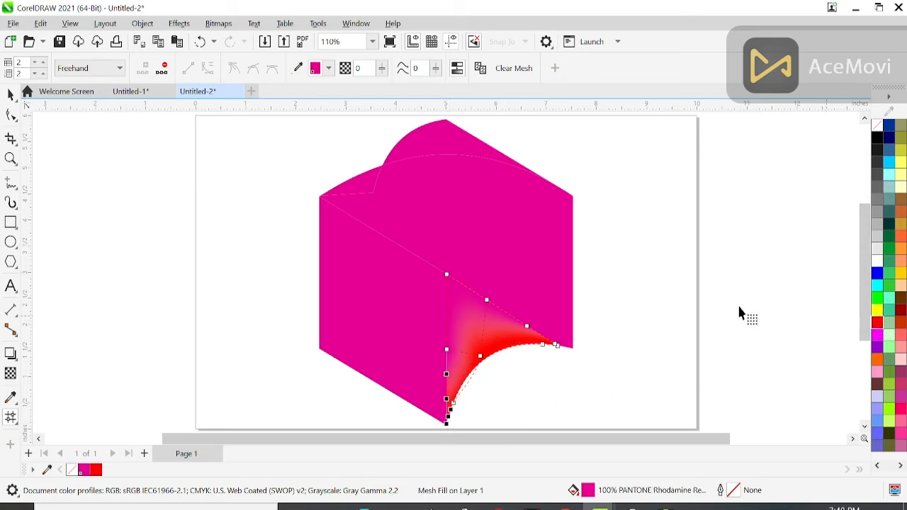
Add three mesh intersections inside the piece, refining its mesh to a 5 by 5 grid
double_click(469, 337)
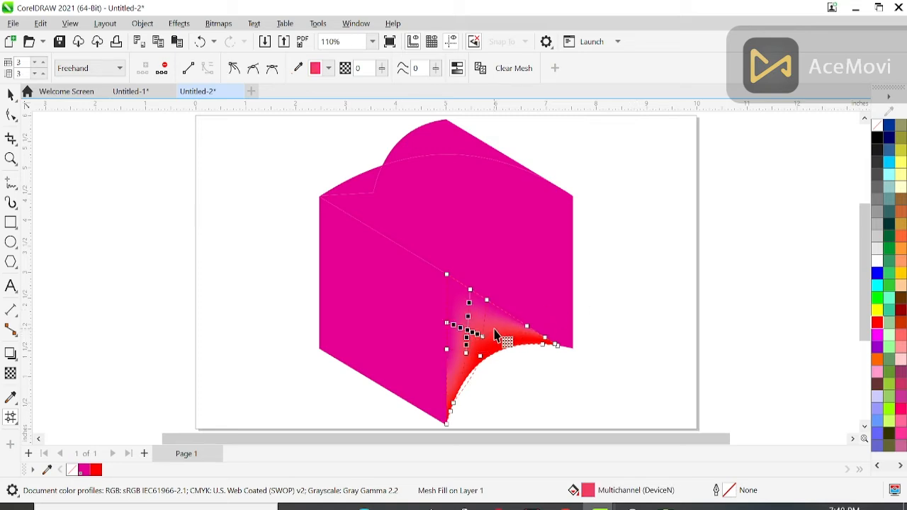
double_click(474, 358)
double_click(458, 364)
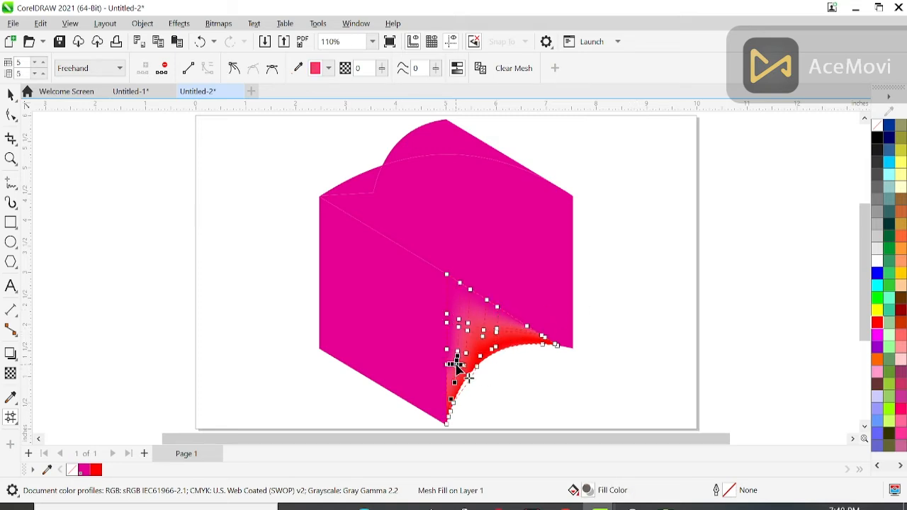
Colour two inner mesh nodes near the arch dark red (#990000) and the inner node closer to the diagonal orange (#FF6633)
left_click(497, 332)
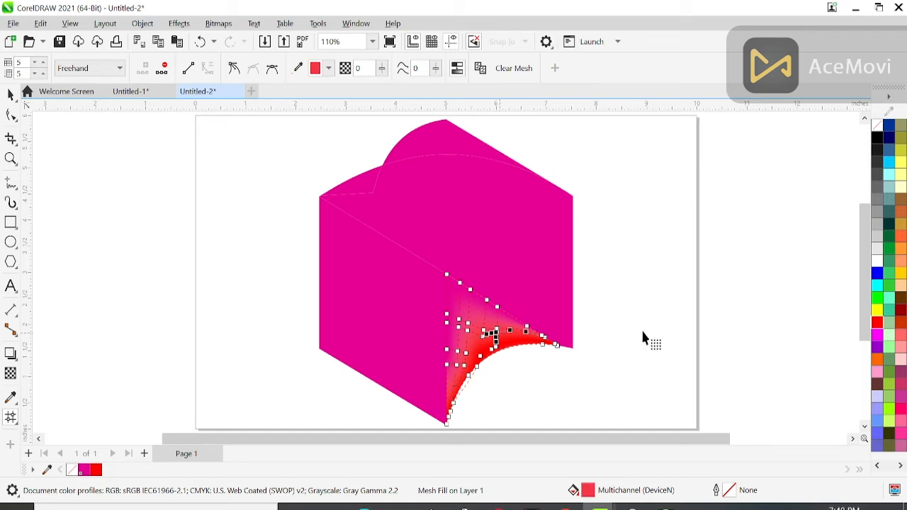
left_click(902, 314)
left_click(465, 366)
left_click(902, 314)
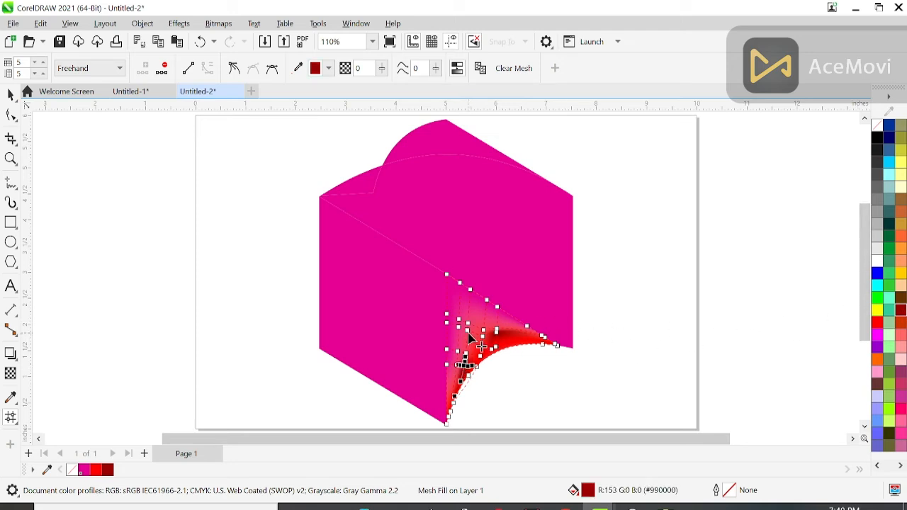
left_click(467, 330)
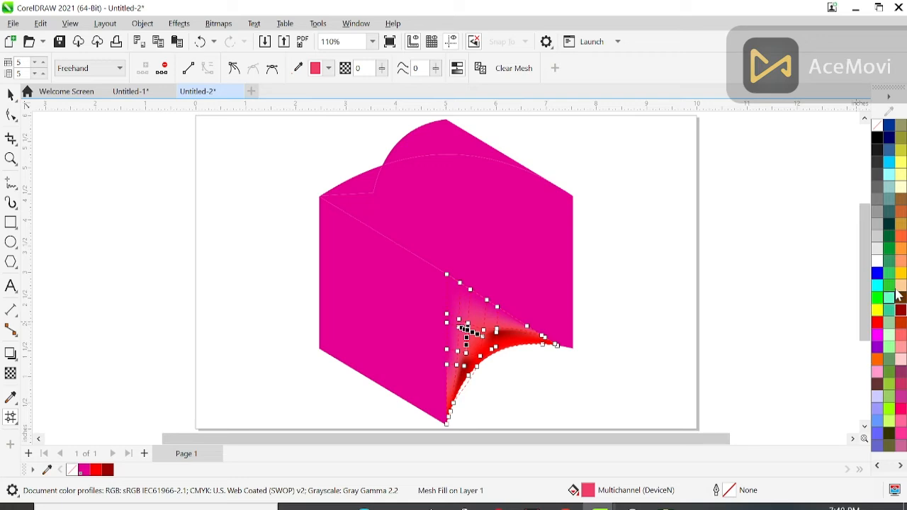
left_click(901, 236)
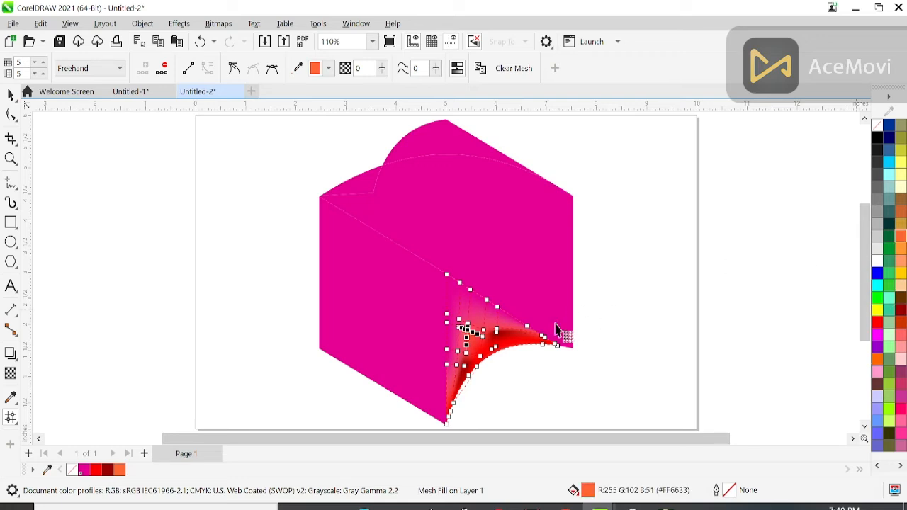
Colour the upper inner mesh node below the diagonal cyan (#00FFFF) and the node midway along the diagonal edge gold (#FFCC00)
left_click(500, 309)
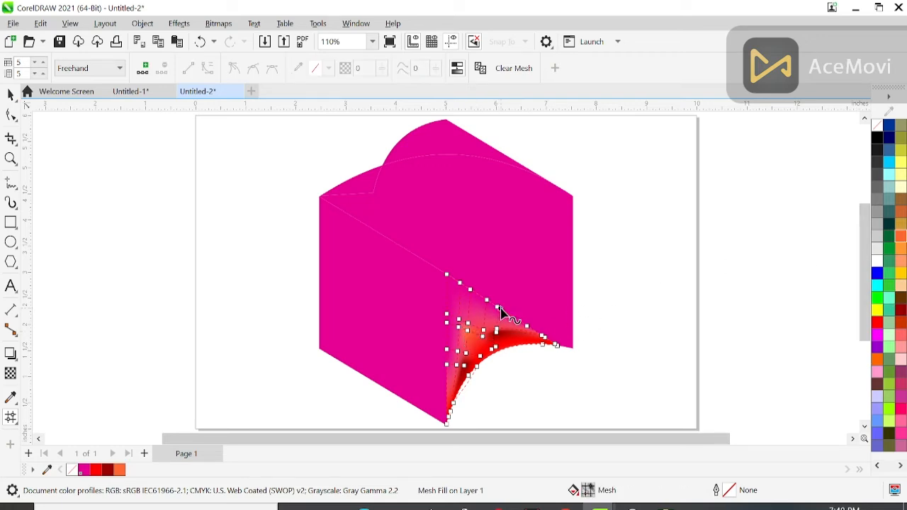
left_click(902, 435)
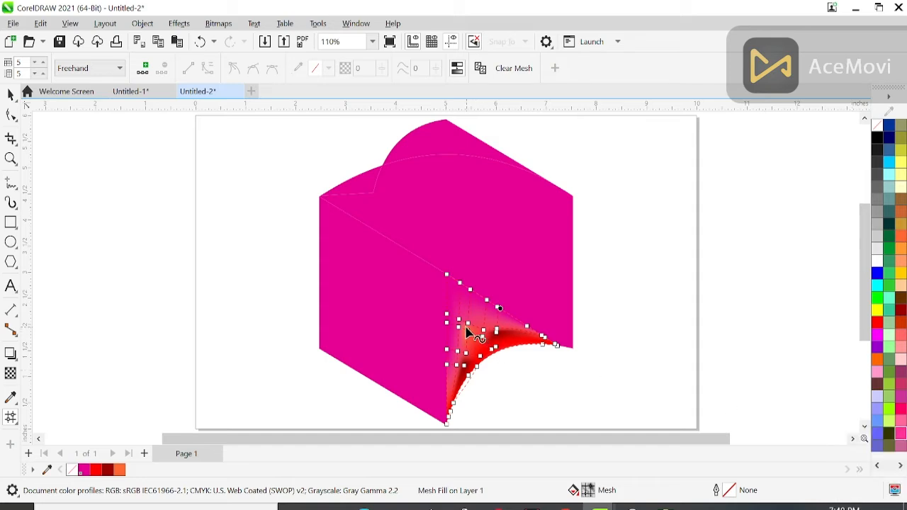
left_click(468, 326)
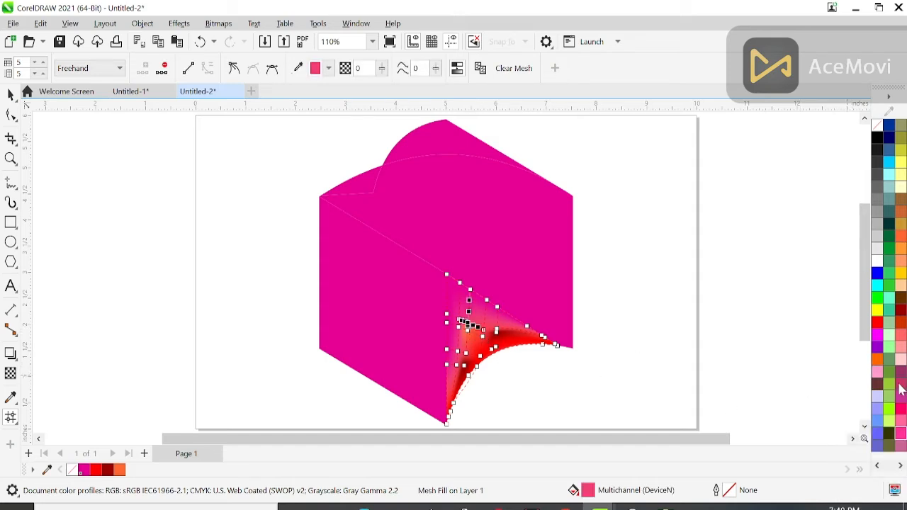
left_click(878, 286)
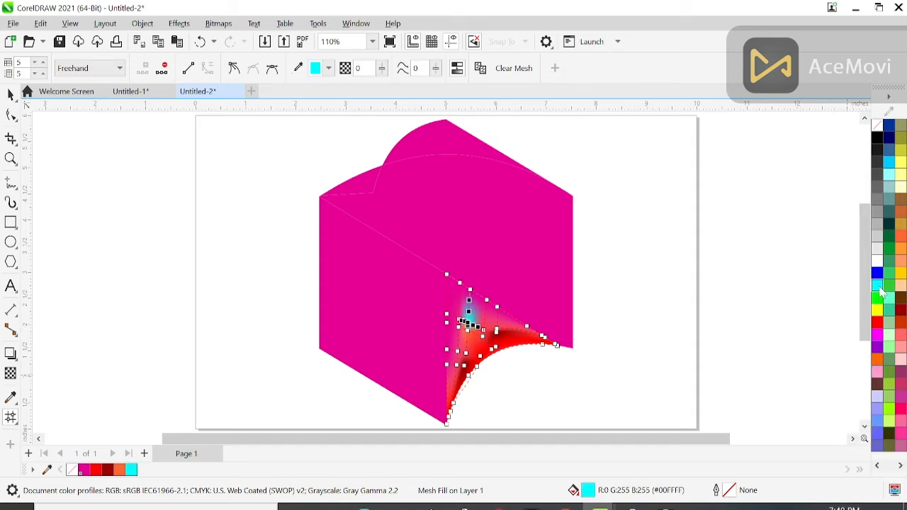
left_click(497, 310)
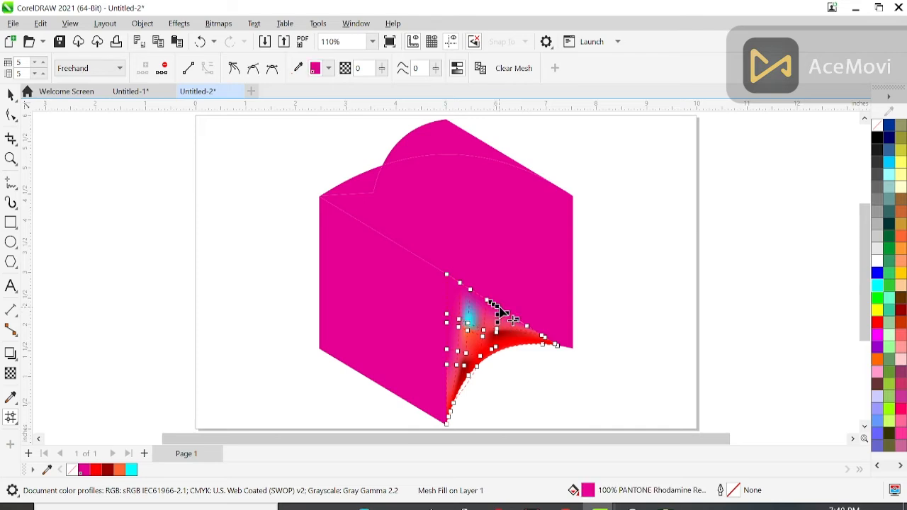
left_click(901, 277)
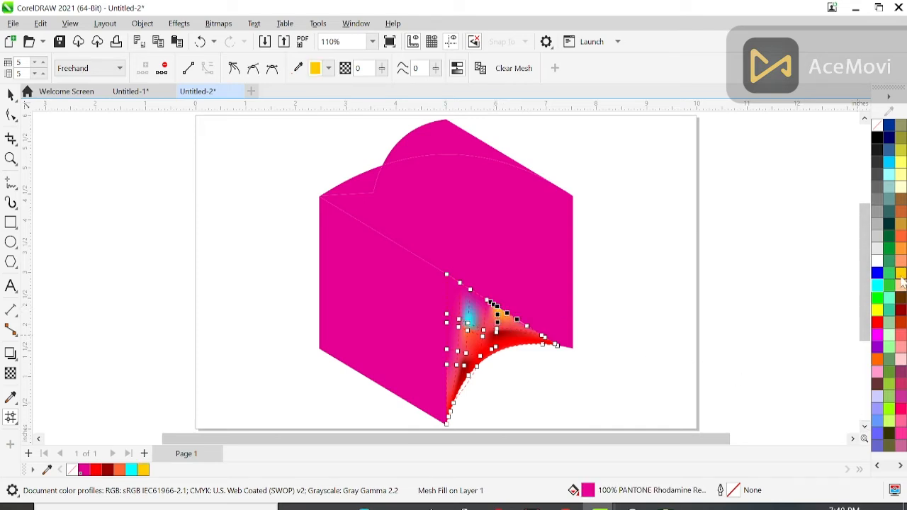
Colour the diagonal-edge node towards the right tip hot pink (#FF3399) and the lowest inner node on the centre line pink-purple (#CC3399)
left_click(528, 333)
left_click(528, 333)
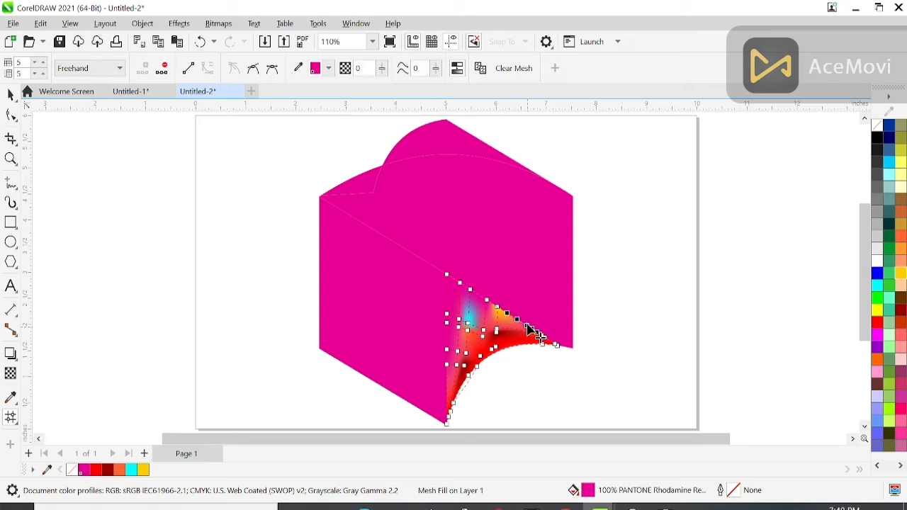
left_click(902, 434)
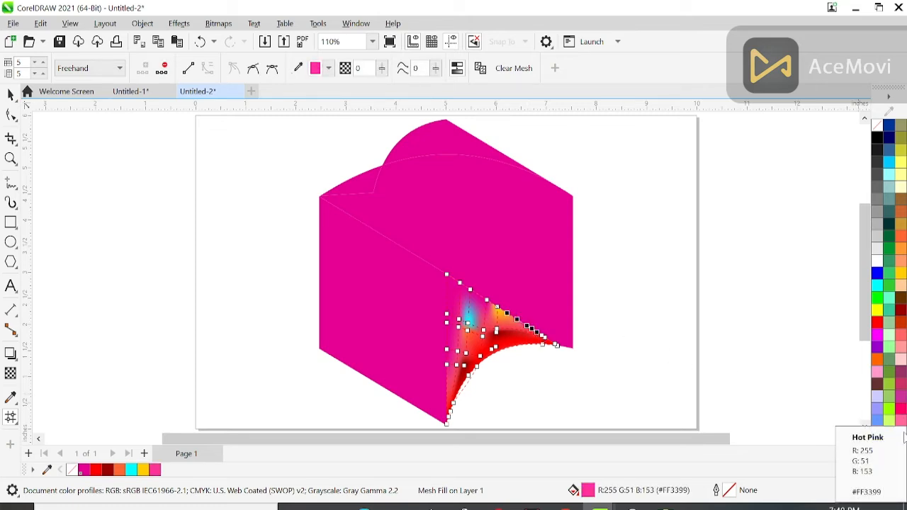
left_click(448, 365)
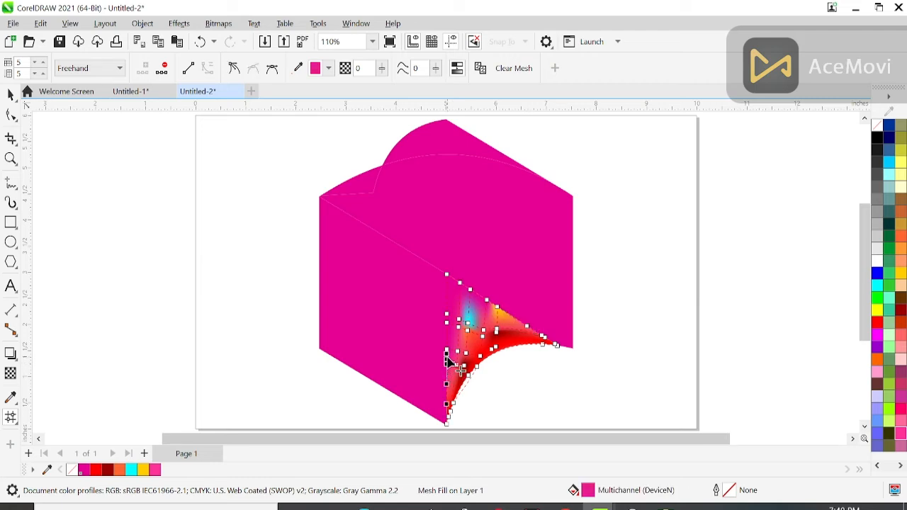
left_click(900, 399)
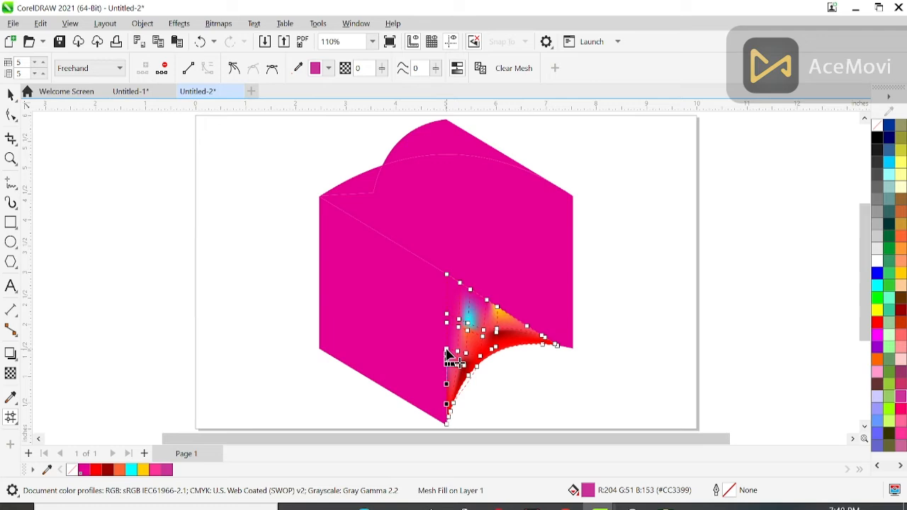
Colour the next node up on the centre line cyan (#00FFFF) and the inner node above and beside it gold (#FFCC00)
left_click(877, 286)
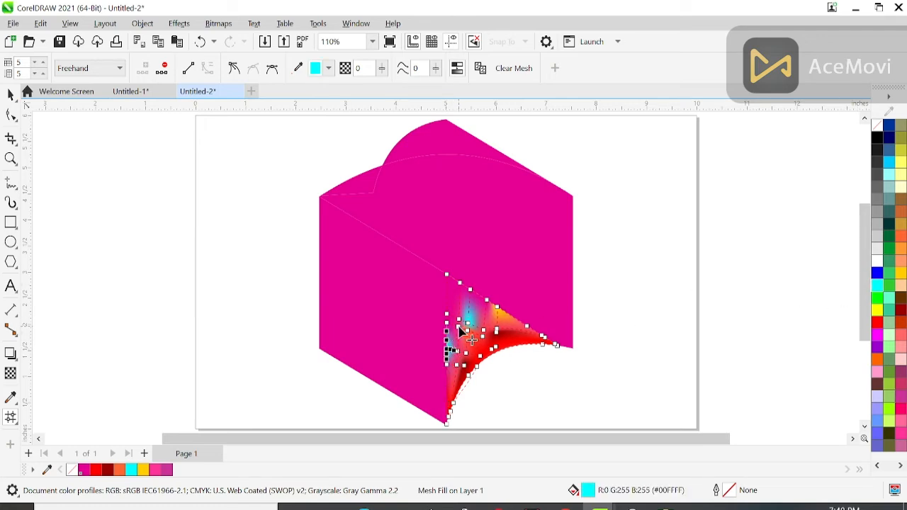
left_click(455, 326)
left_click(901, 279)
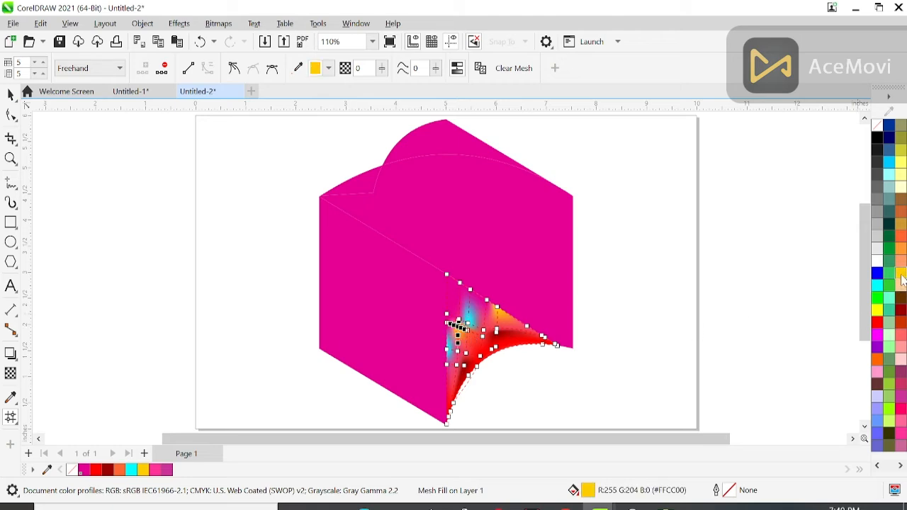
Colour the piece's top corner node magenta (#FF00FF) and the next node along the diagonal edge purple (#990099)
left_click(448, 276)
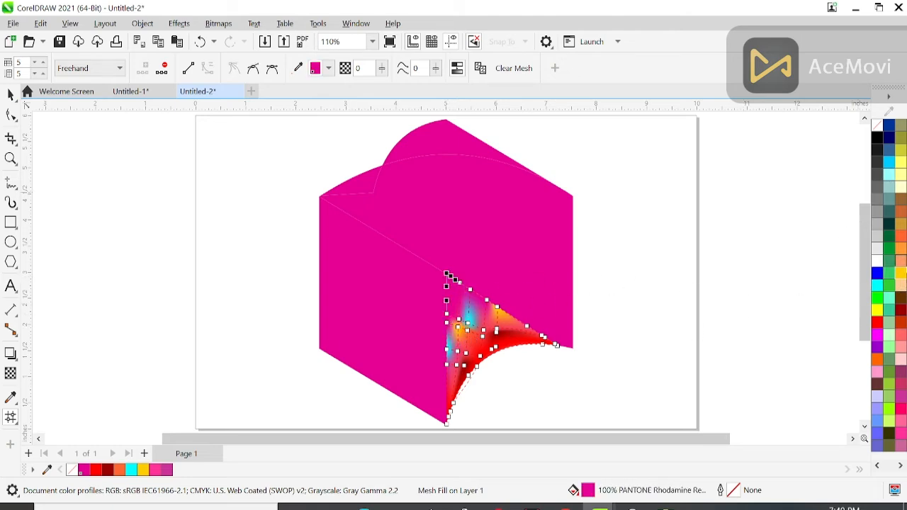
left_click(879, 334)
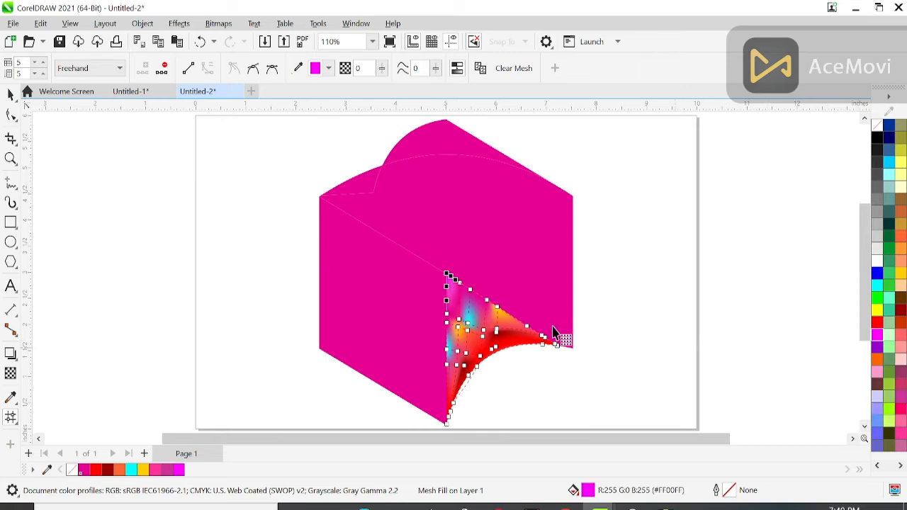
left_click(462, 287)
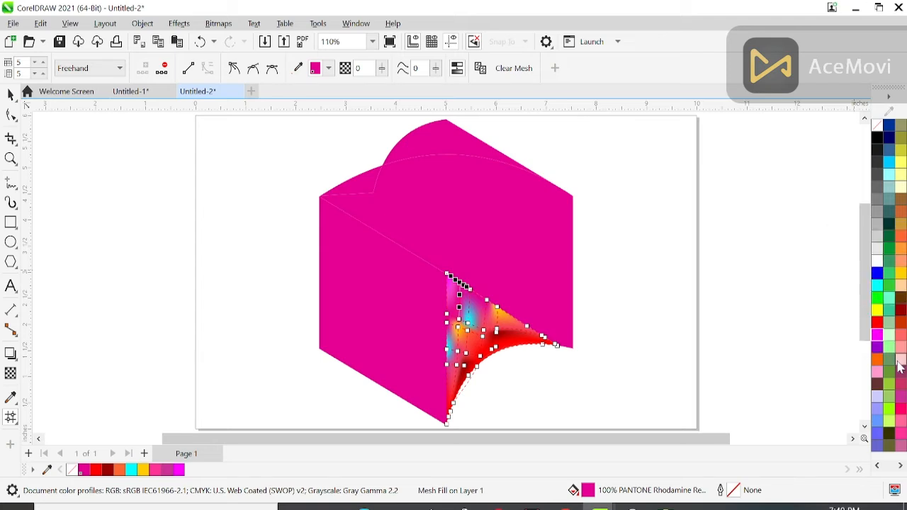
scroll(886, 307, "down", 1)
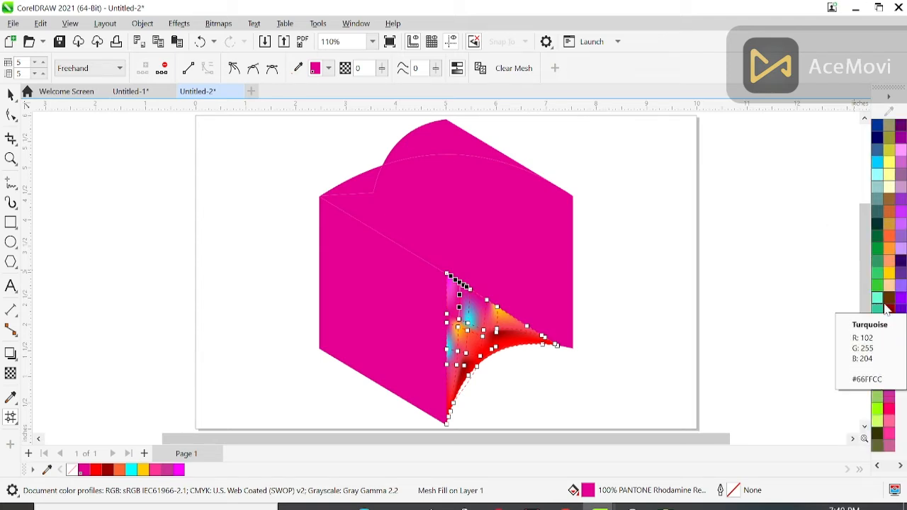
left_click(902, 138)
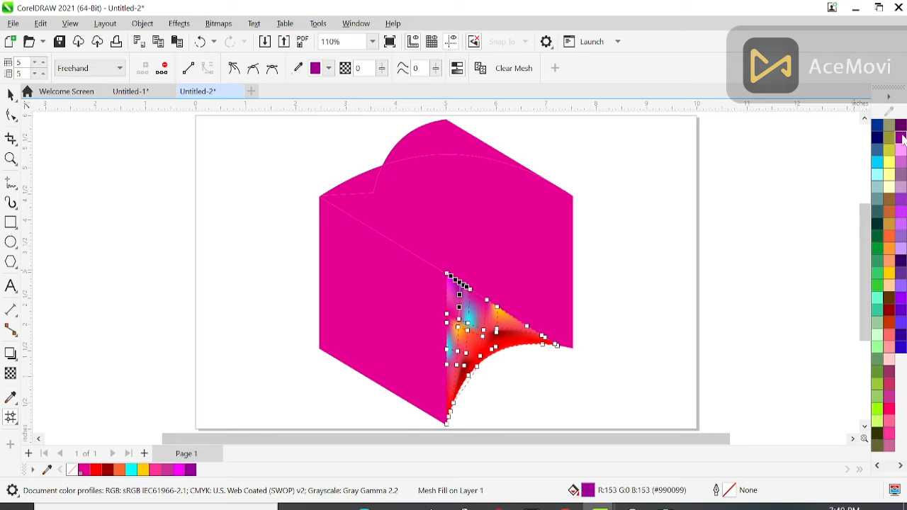
Colour the first centre-line node below the magenta corner gold
left_click(472, 294)
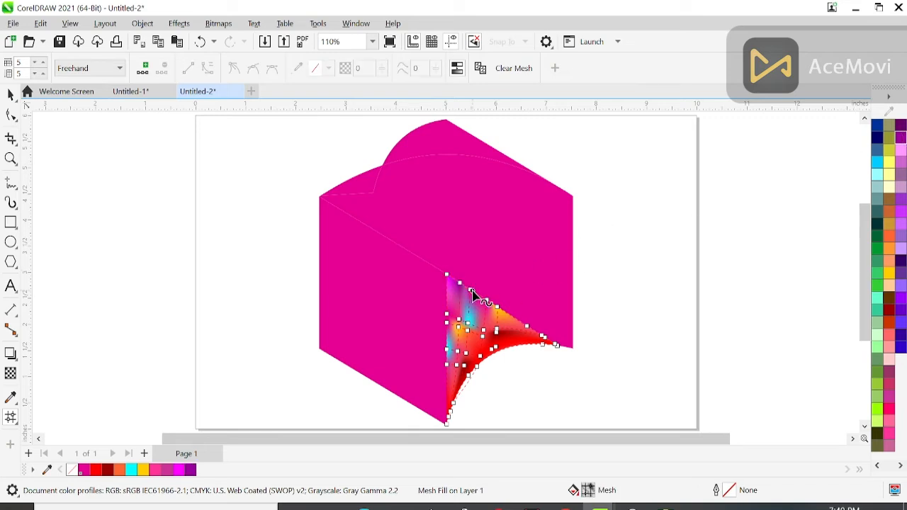
left_click(449, 317)
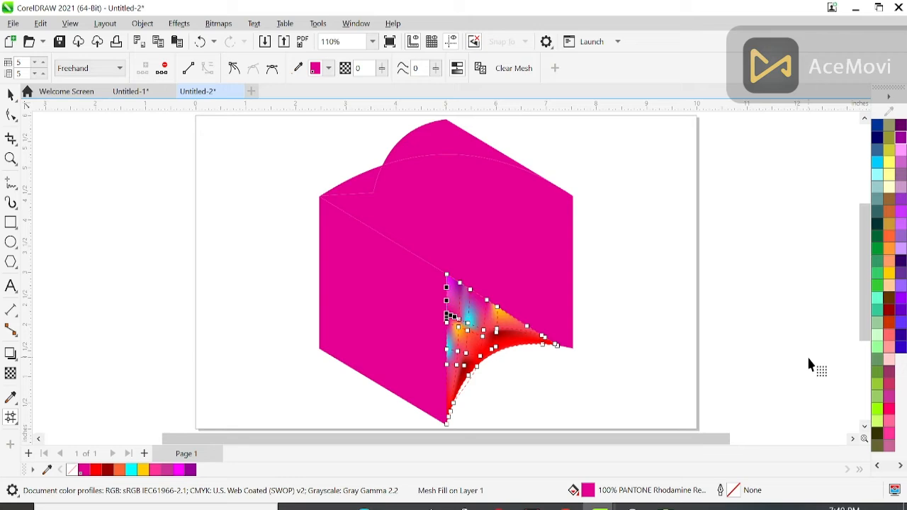
left_click(889, 273)
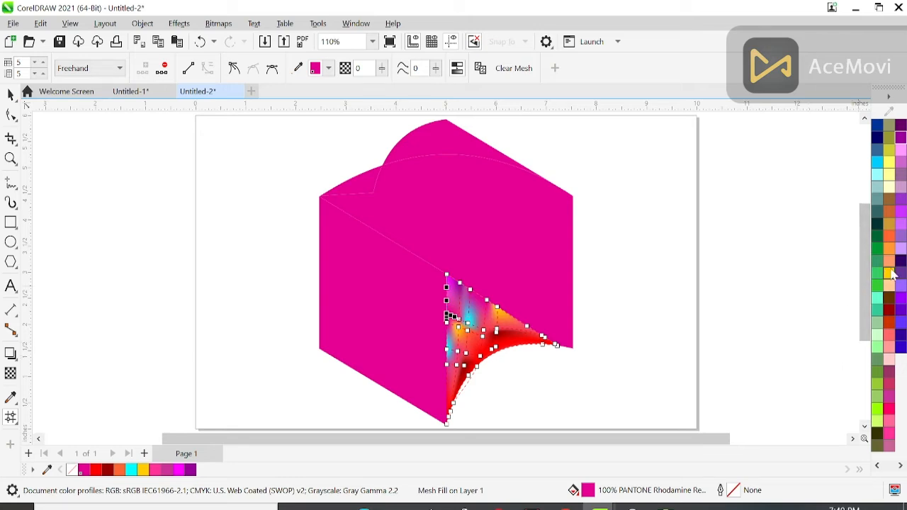
Colour the diagonal-edge node beside the gold one green (#00FF00) and the centre-line node just above the cyan one dark plum
left_click(486, 306)
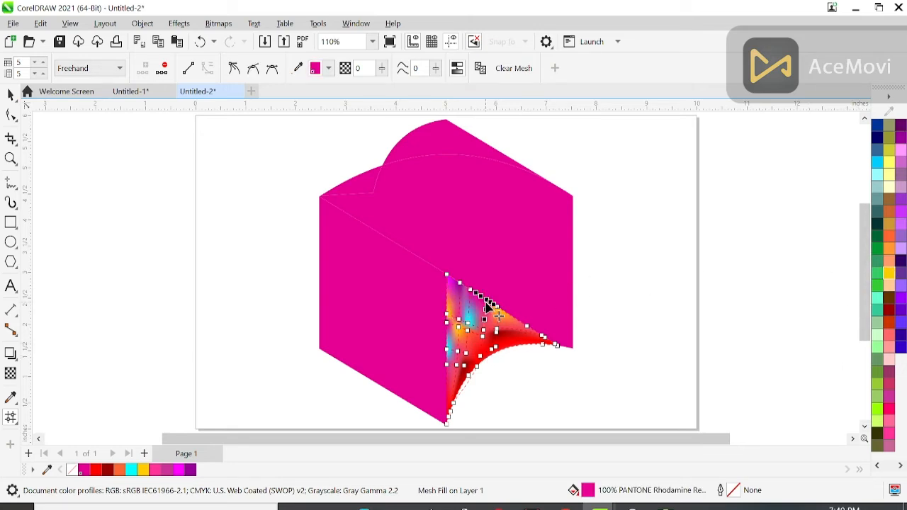
scroll(878, 294, "up", 1)
left_click(878, 298)
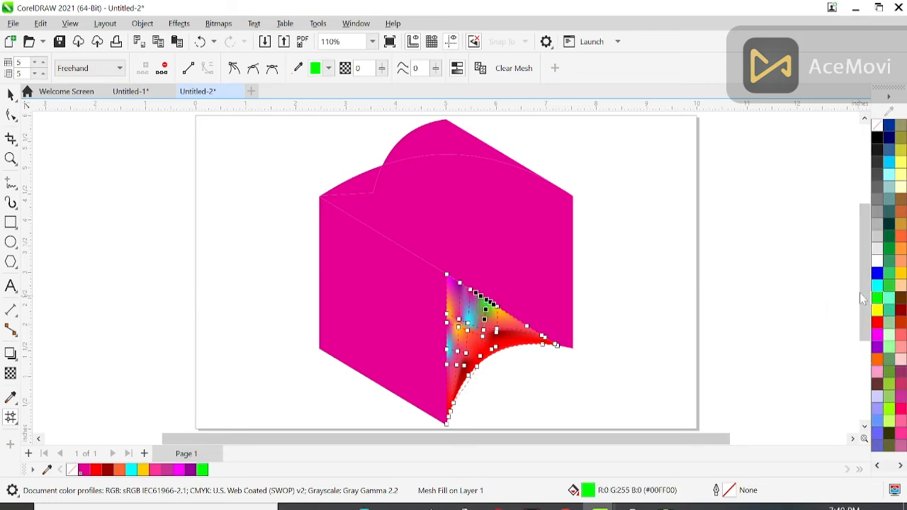
left_click(447, 325)
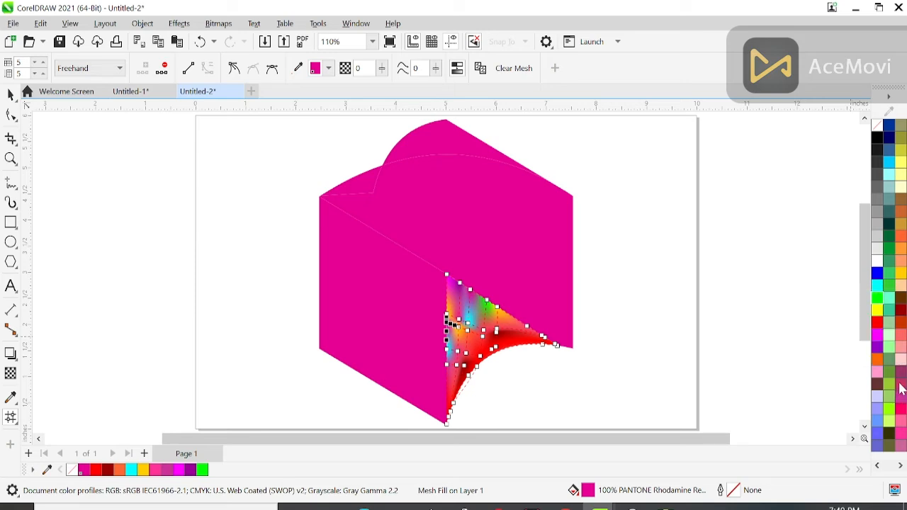
left_click(753, 356)
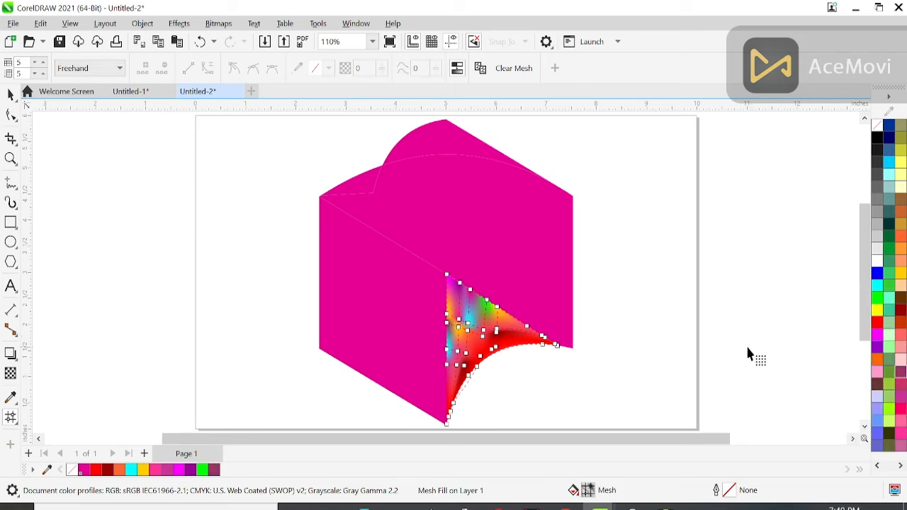
Move the mesh nodes around the two dark red areas and adjust the lower one's curve handle so its shading follows the arch
left_click(544, 301)
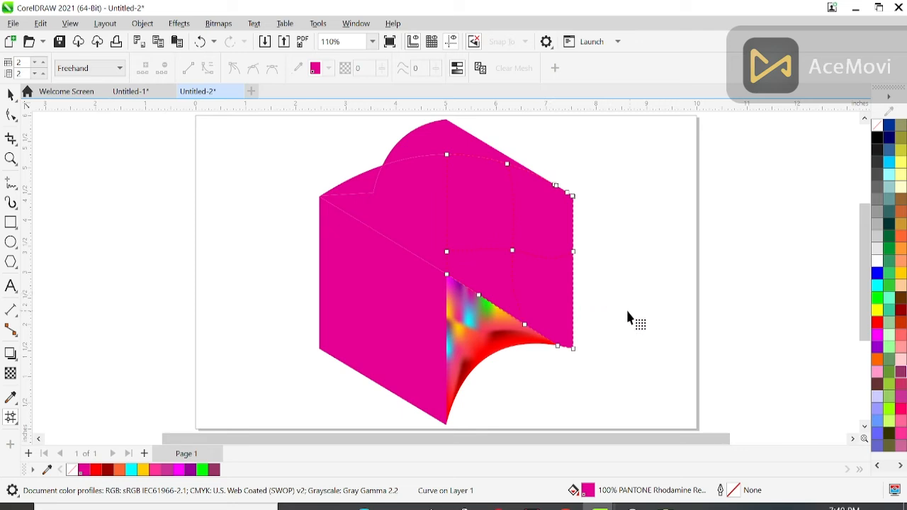
left_click(10, 158)
left_click_drag(436, 269, 583, 426)
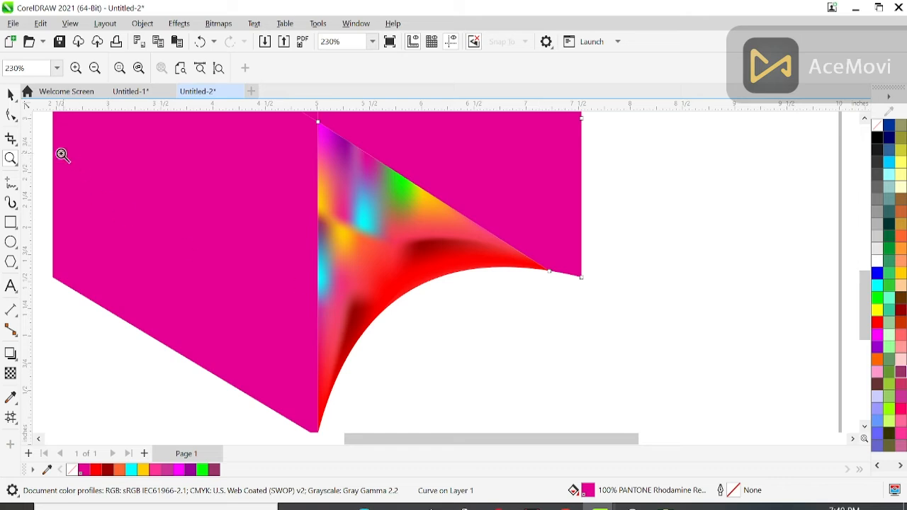
left_click(10, 94)
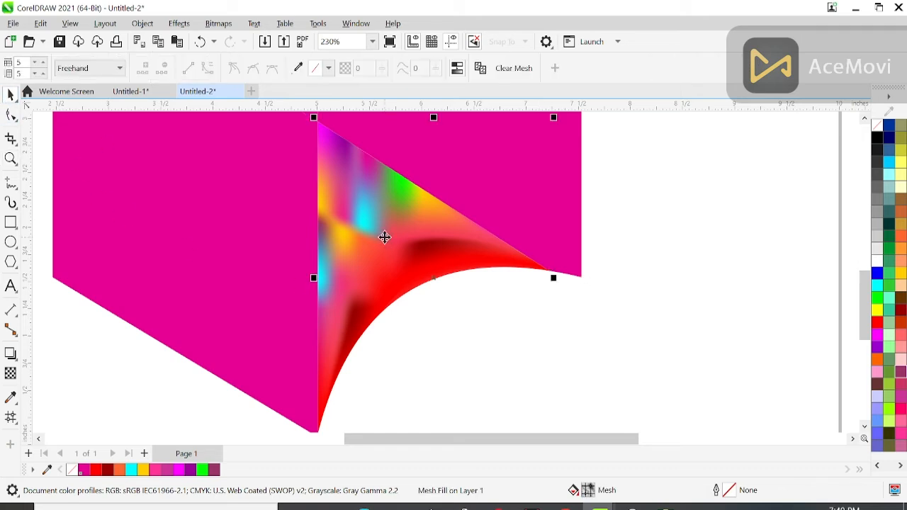
left_click_drag(362, 227, 357, 278)
mouse_move(421, 243)
left_mouse_down()
mouse_move(425, 257)
mouse_move(408, 269)
mouse_move(430, 263)
mouse_move(421, 245)
mouse_move(405, 254)
mouse_move(415, 259)
left_mouse_up()
mouse_move(362, 314)
left_mouse_down()
mouse_move(355, 308)
mouse_move(370, 294)
left_mouse_up()
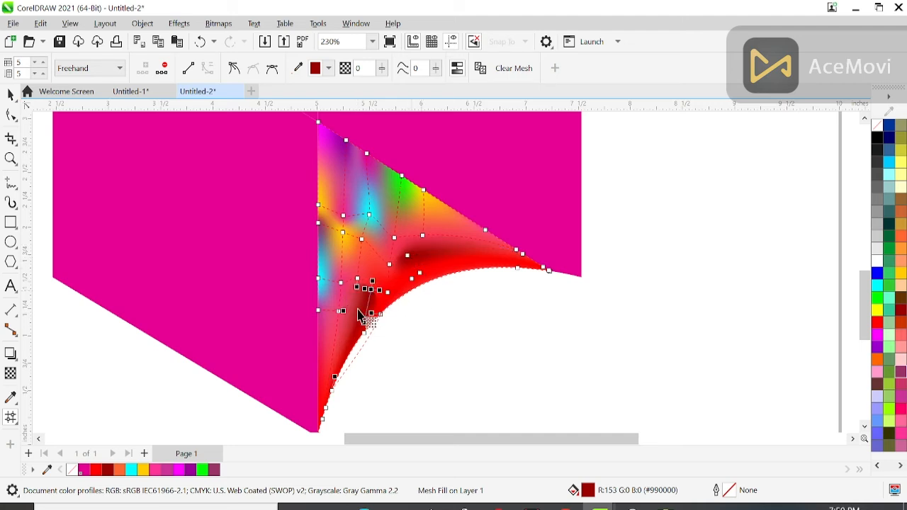
left_click_drag(362, 323, 354, 328)
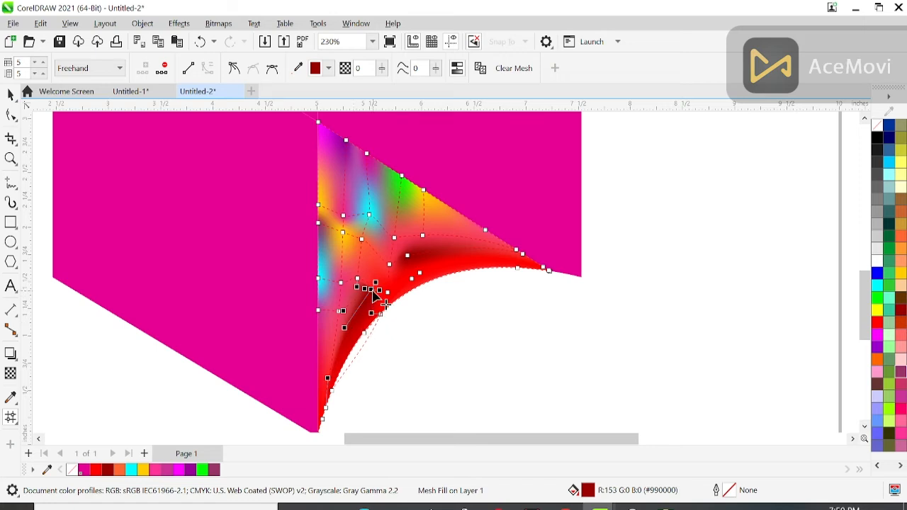
Reposition the cyan, orange and lower inner mesh nodes and bend the mesh line below the purple node into a curve
mouse_move(372, 289)
left_mouse_down()
mouse_move(341, 280)
mouse_move(341, 272)
left_mouse_up()
left_click_drag(360, 240, 359, 261)
mouse_move(370, 216)
left_mouse_down()
mouse_move(409, 222)
mouse_move(415, 234)
mouse_move(398, 245)
mouse_move(383, 231)
mouse_move(399, 221)
left_mouse_up()
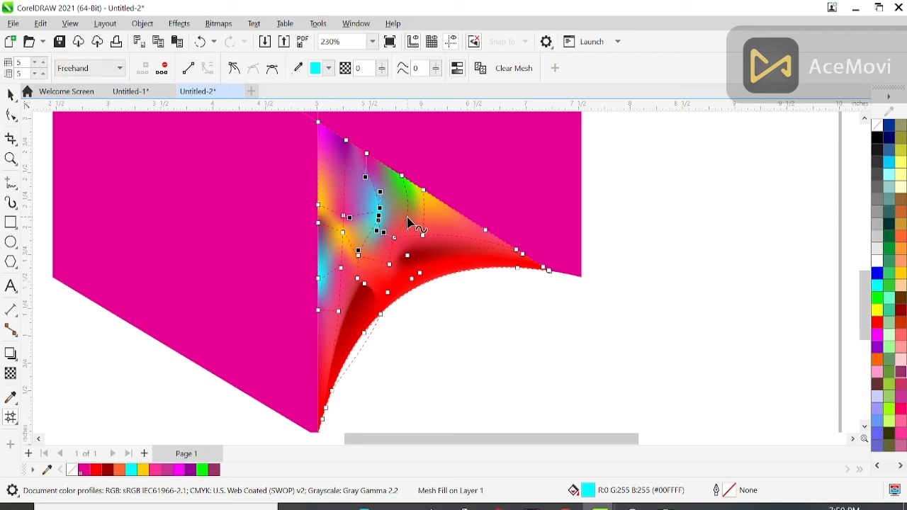
left_click_drag(345, 200, 359, 196)
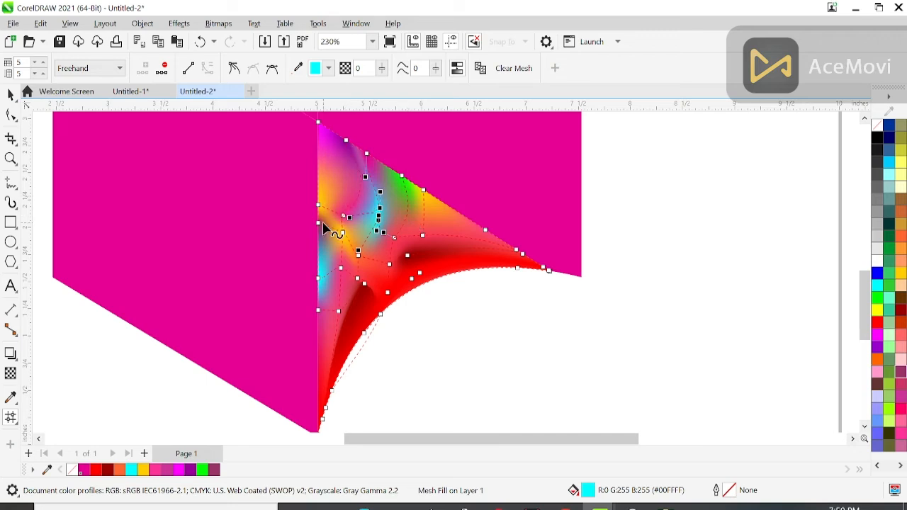
left_click(344, 255)
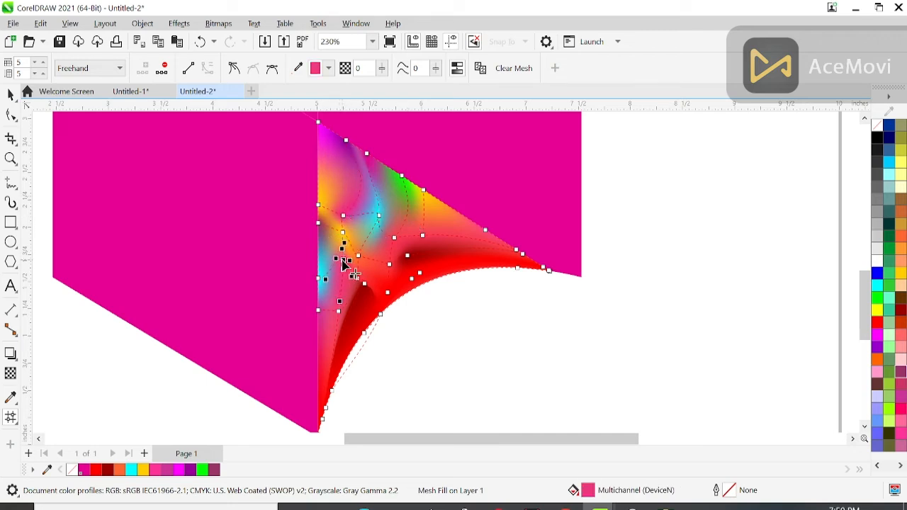
Try pulling the lower centre-line node inward, and undo that move
double_click(327, 315)
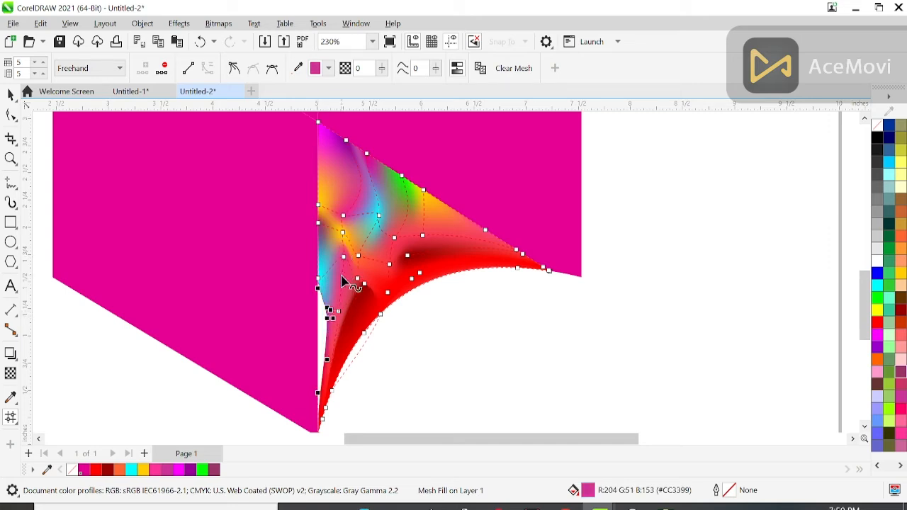
key("ctrl+z")
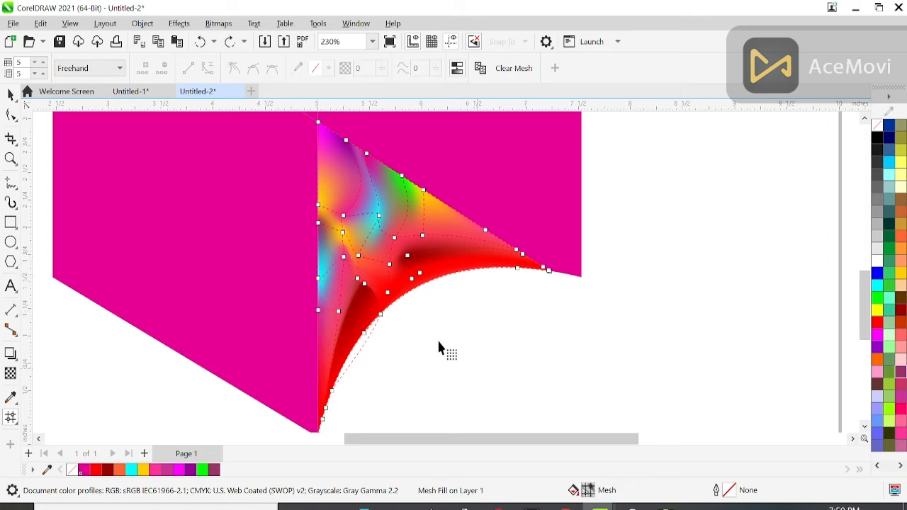
Colour the lowest node on the arched piece's vertical centre-line edge gold (#FFCC00)
left_click(318, 312)
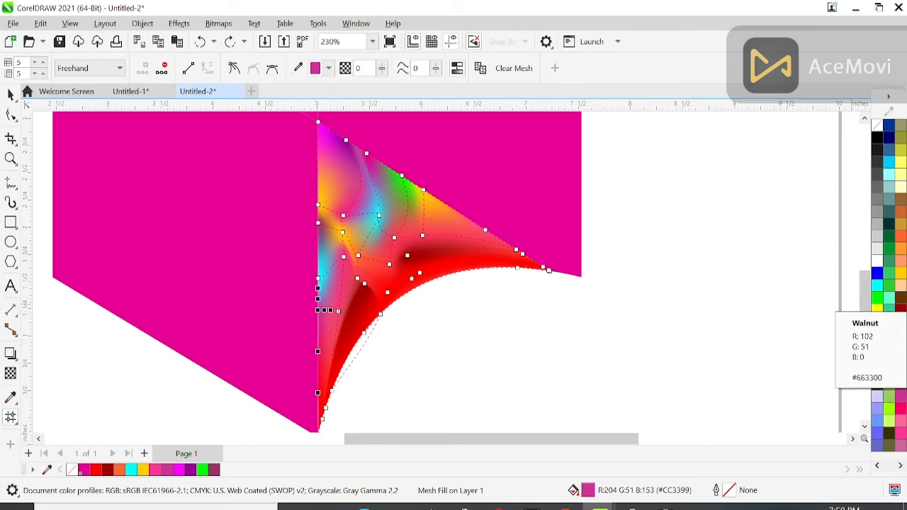
left_click(902, 279)
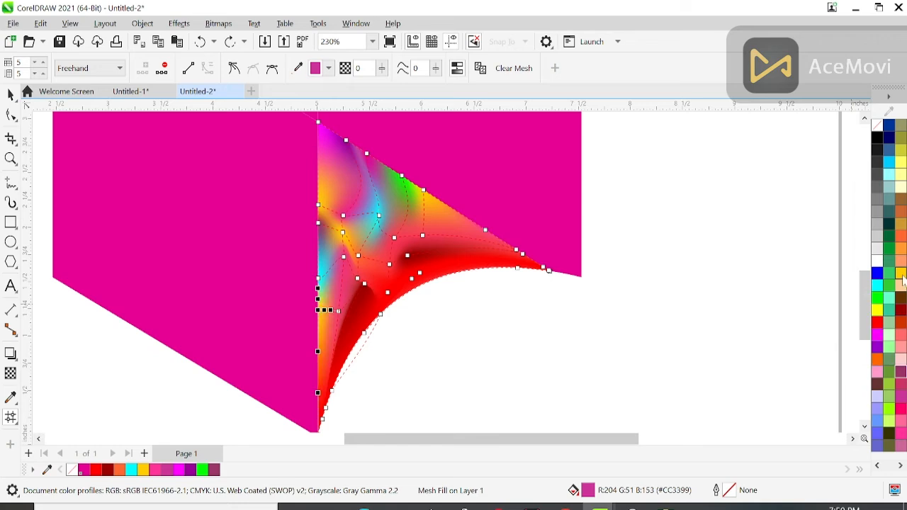
left_click(753, 270)
scroll(428, 287, "down", 2)
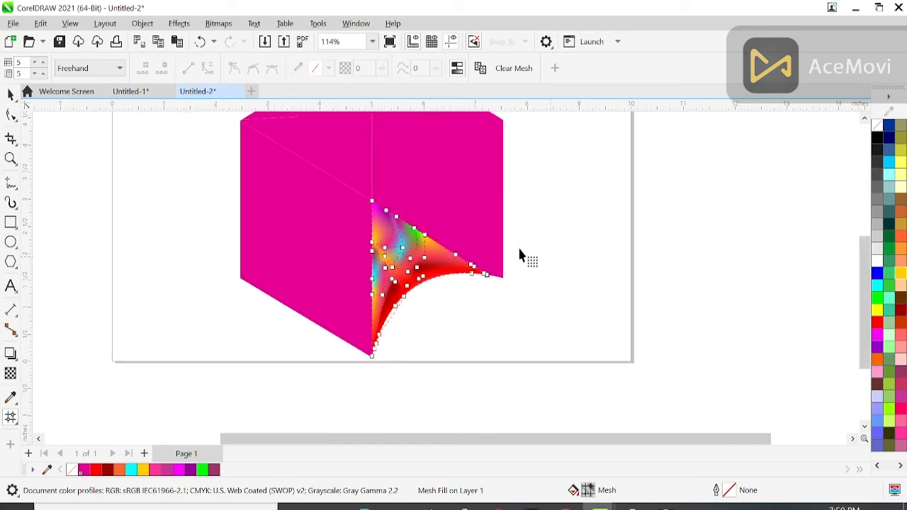
Weld the small upper-left sliver, the middle piece and the large right-hand magenta piece into one shape
left_click(10, 95)
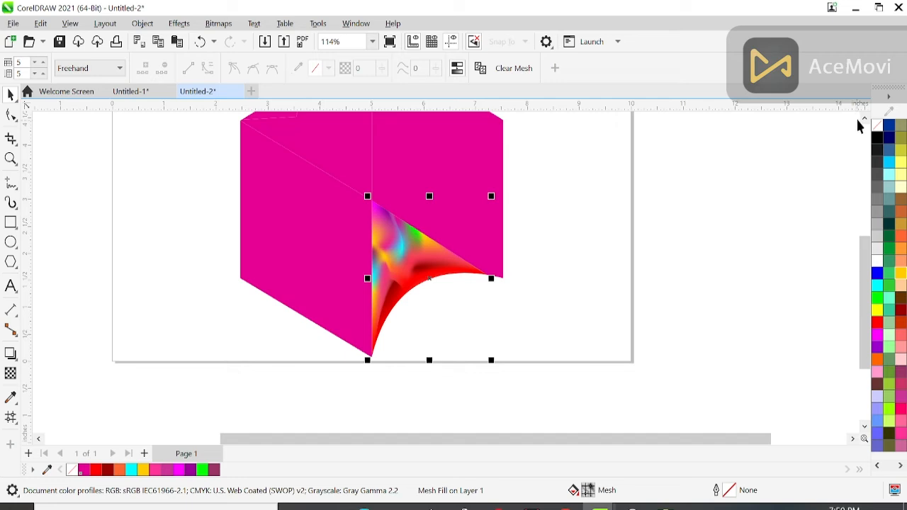
scroll(850, 119, "up", 1)
left_click(426, 184)
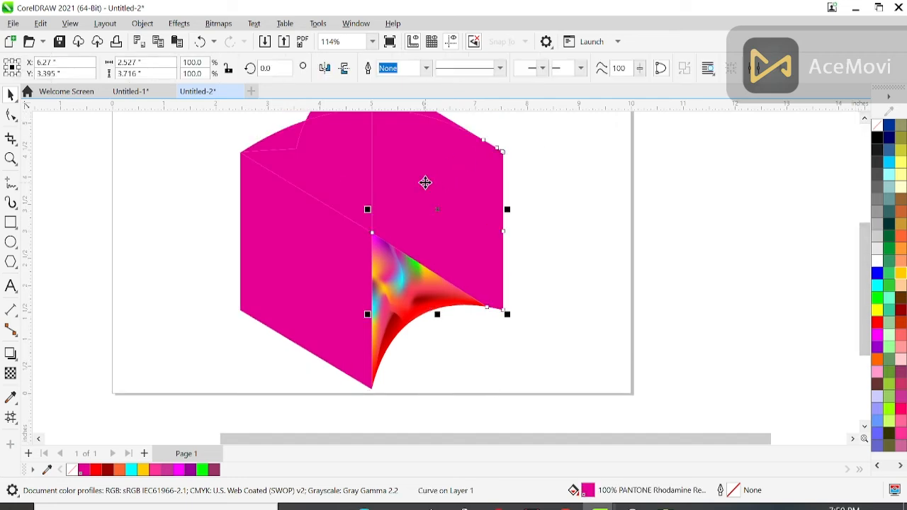
scroll(376, 199, "up", 2)
key("Escape")
left_click(276, 209)
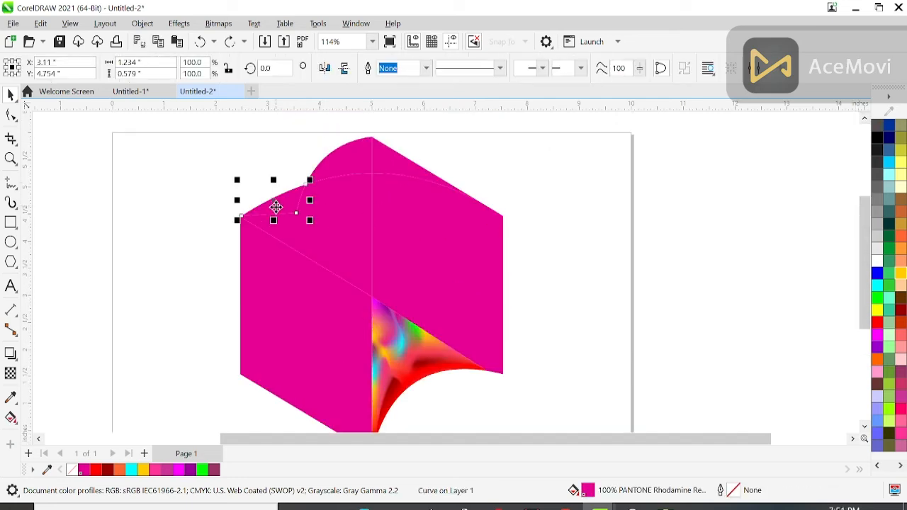
left_click(359, 261, "shift")
left_click(428, 262, "shift")
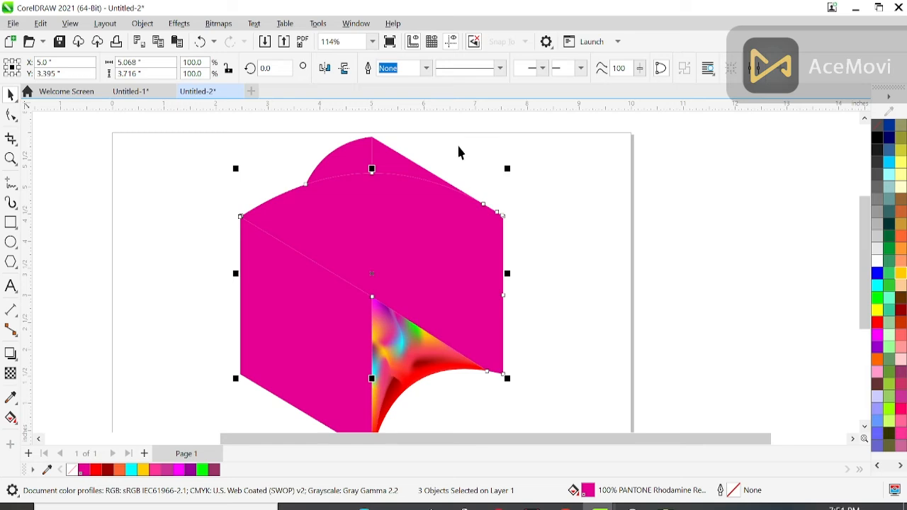
key("Escape")
Weld the two magenta pieces above the curved band into a single shape
left_click(356, 166)
left_click(393, 160, "shift")
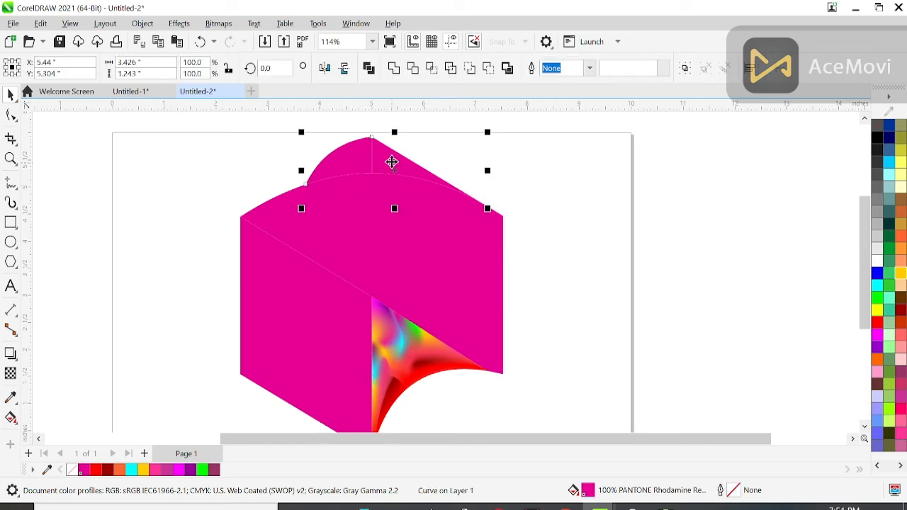
left_click(394, 69)
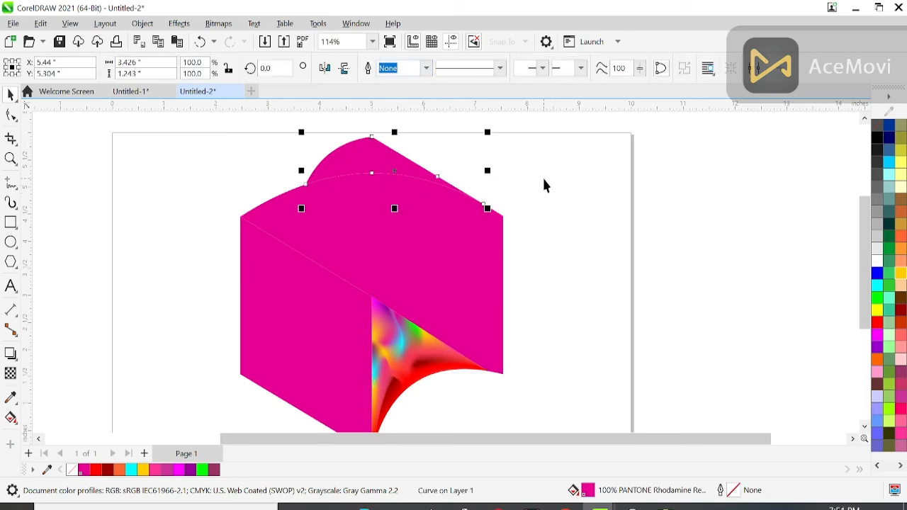
left_click(542, 175)
Copy the multicoloured mesh fill from the lower arched piece onto the large welded magenta band
left_click(427, 283)
key("g")
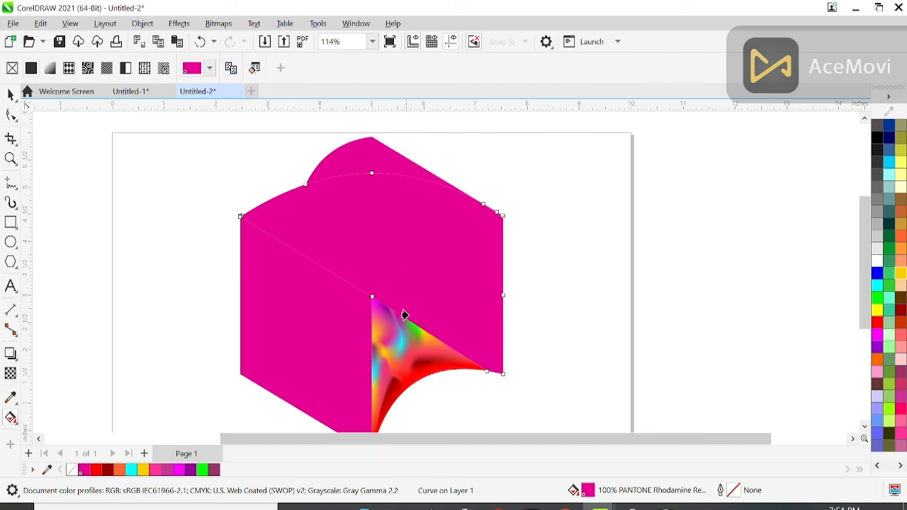
left_click(407, 344)
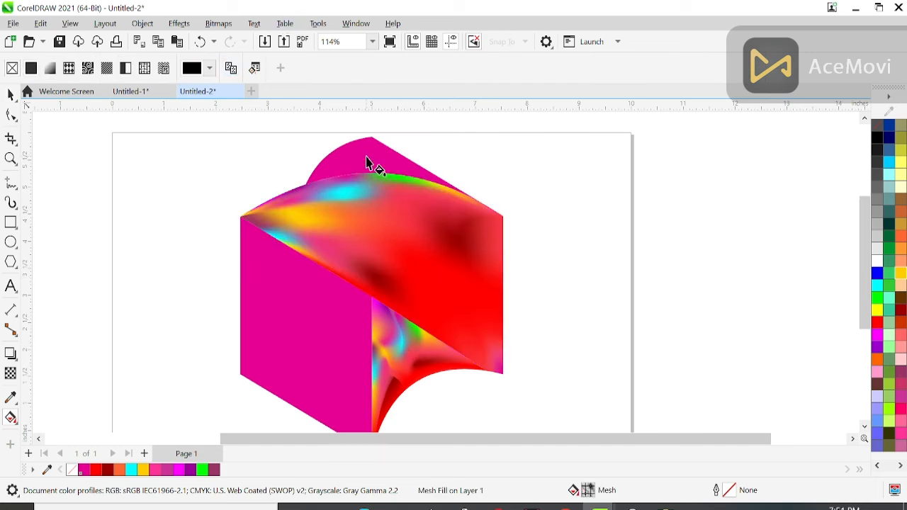
left_click(367, 162)
left_click(10, 93)
key("m")
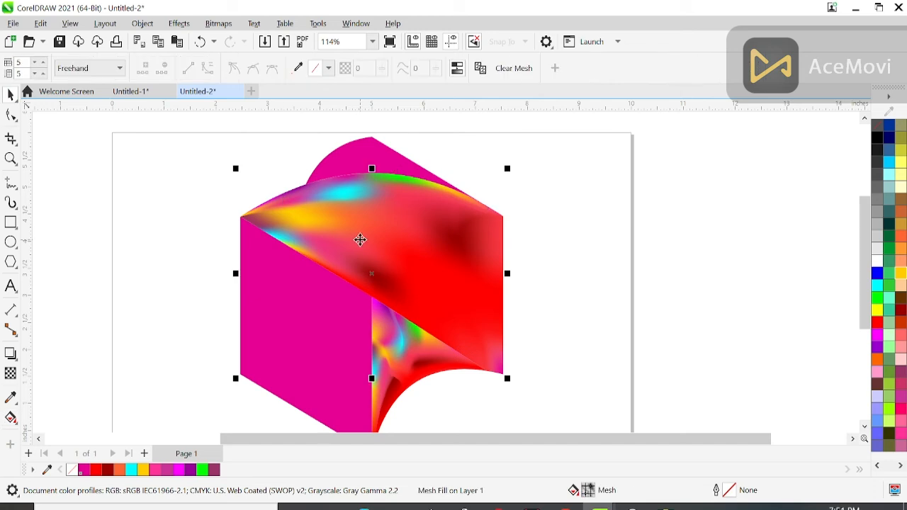
key("g")
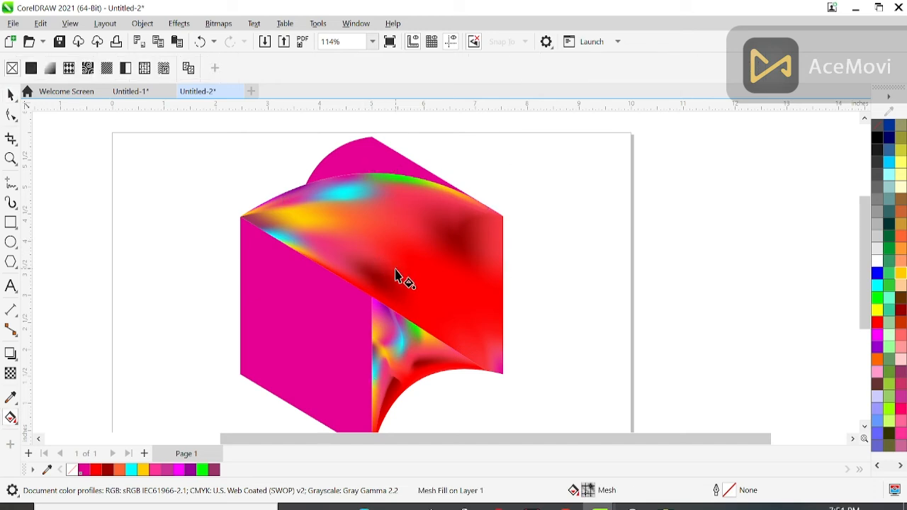
left_click(10, 93)
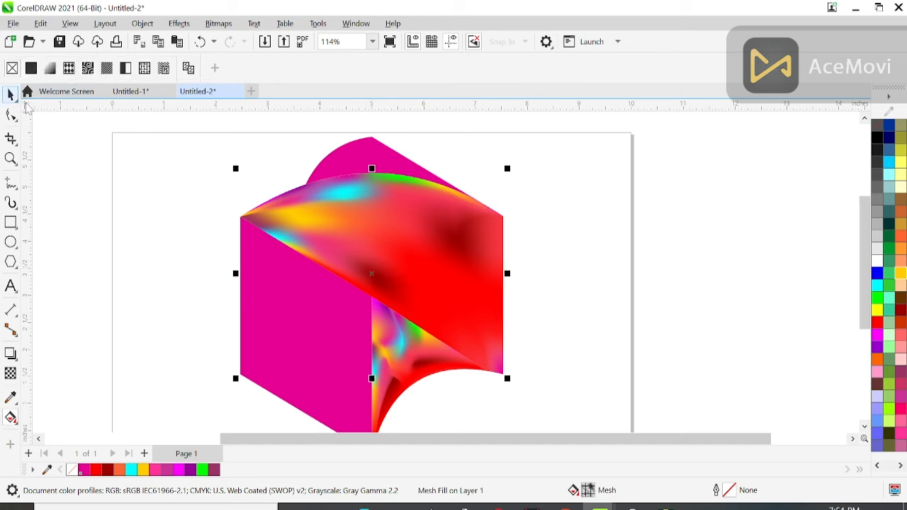
key("m")
key("space")
Edit the band's mesh fill, colouring its central node yellow (#FFFF00) and the inner node near the lower-right corner salmon (#FF6666)
key("m")
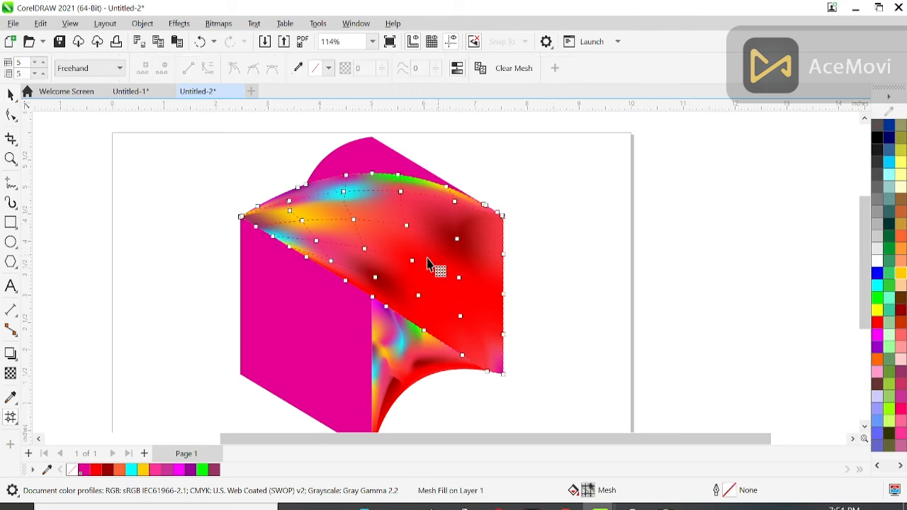
left_click(414, 265)
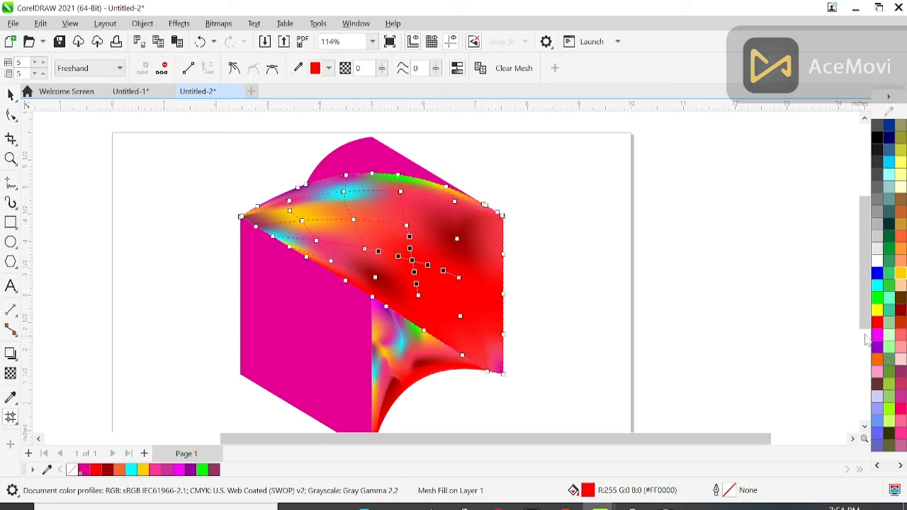
left_click(877, 314)
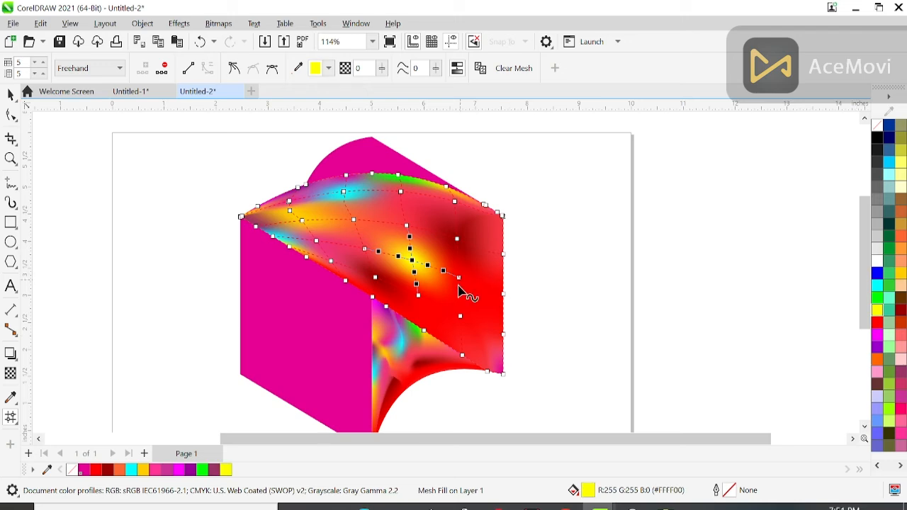
left_click(461, 318)
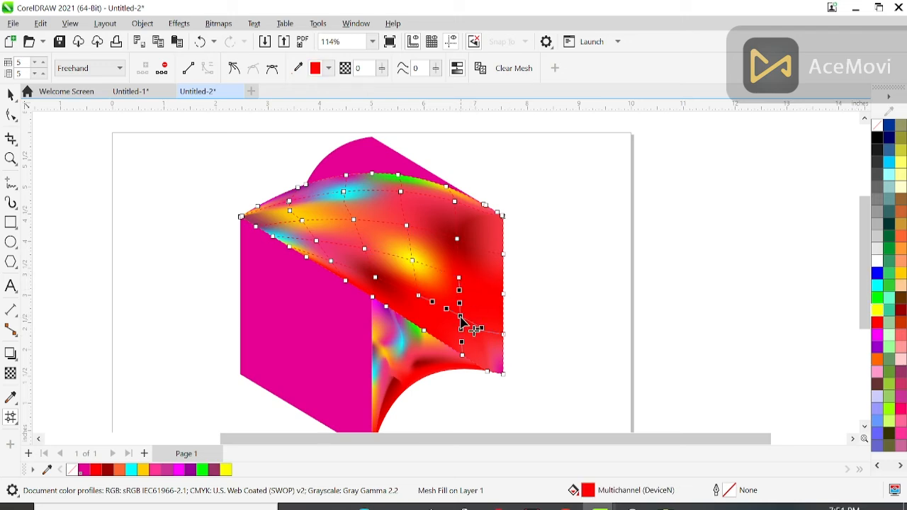
left_click(901, 338)
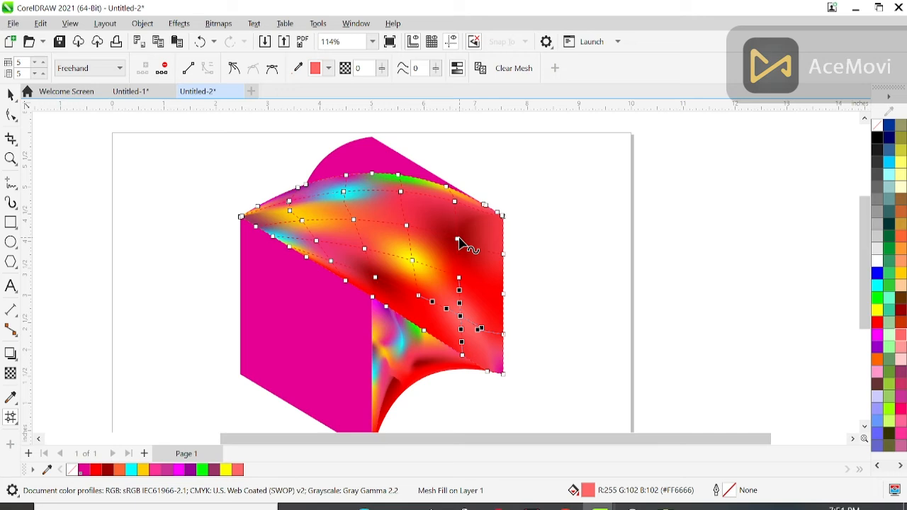
Shift the band's upper dark red node slightly inward and colour the lower node on the vertical right edge pink (#FF0066)
left_click_drag(459, 243, 440, 246)
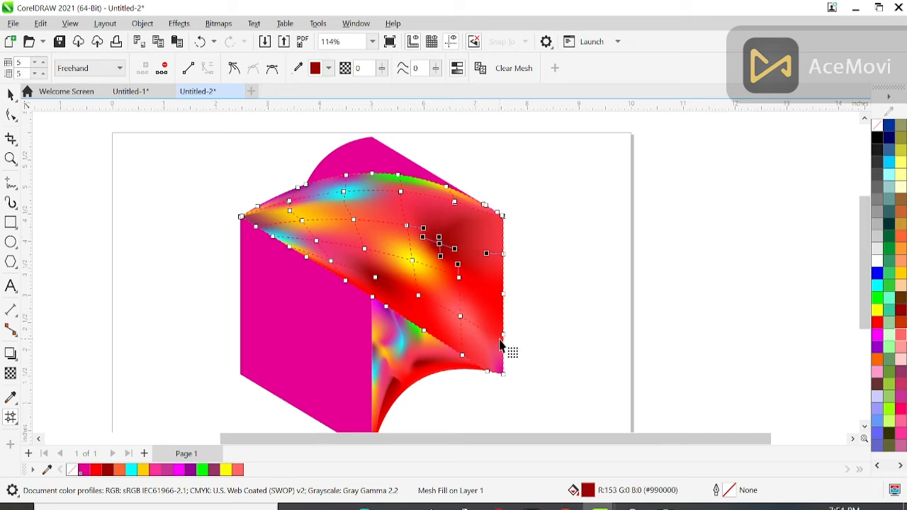
left_click(503, 341)
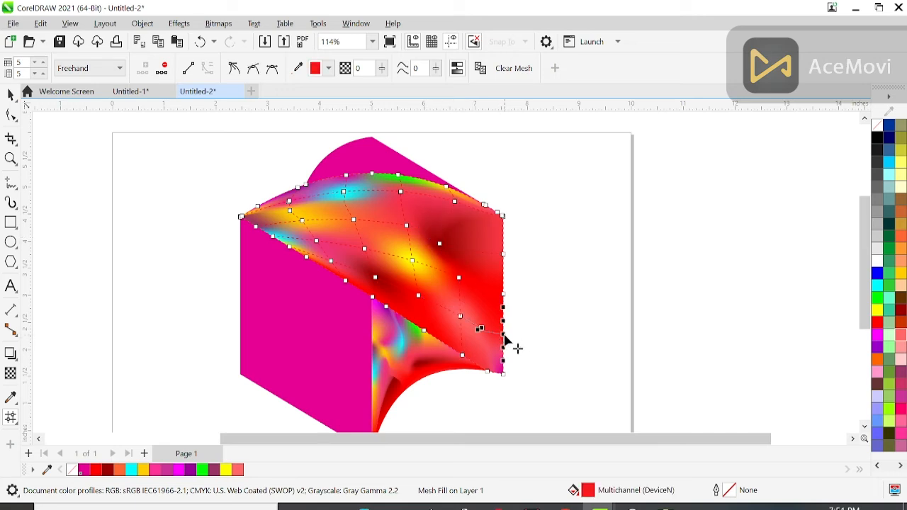
left_click(900, 409)
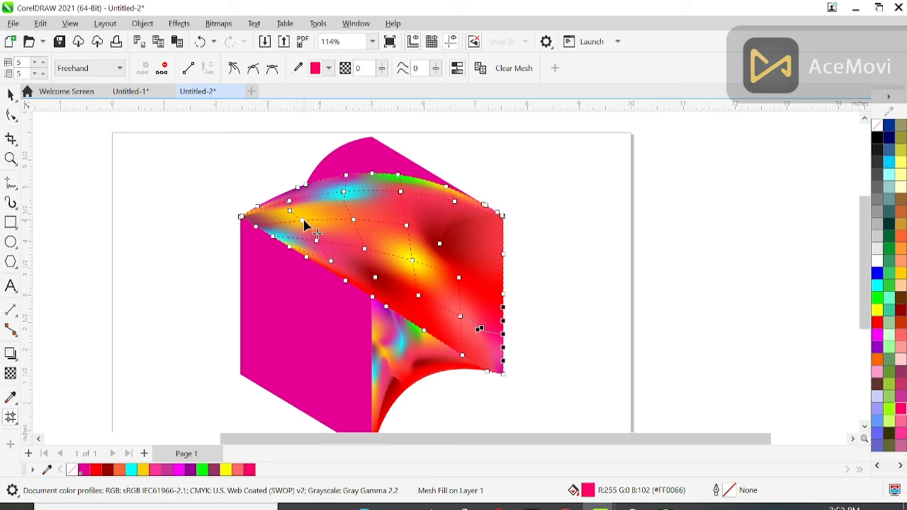
key("Escape")
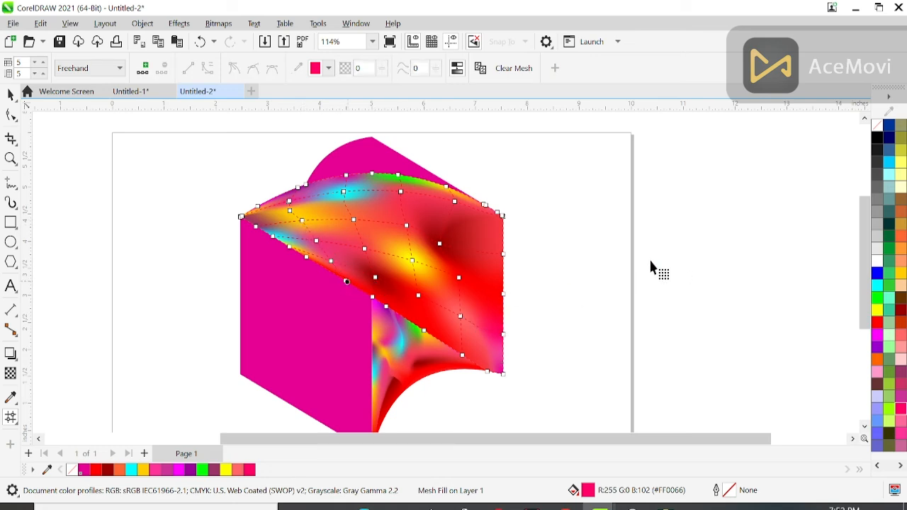
left_click(189, 249)
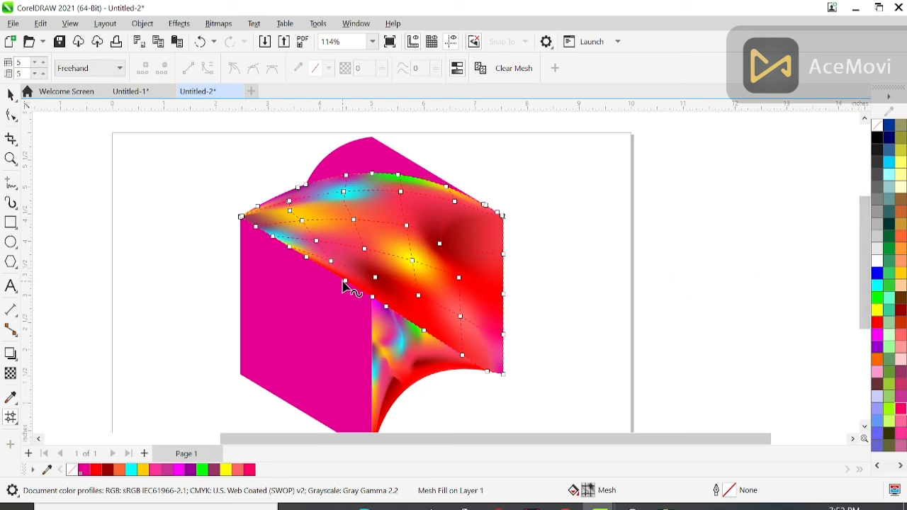
Colour the band's diagonal-edge mesh node just before the hexagon's centre cyan (#00FFFF)
left_click(348, 285)
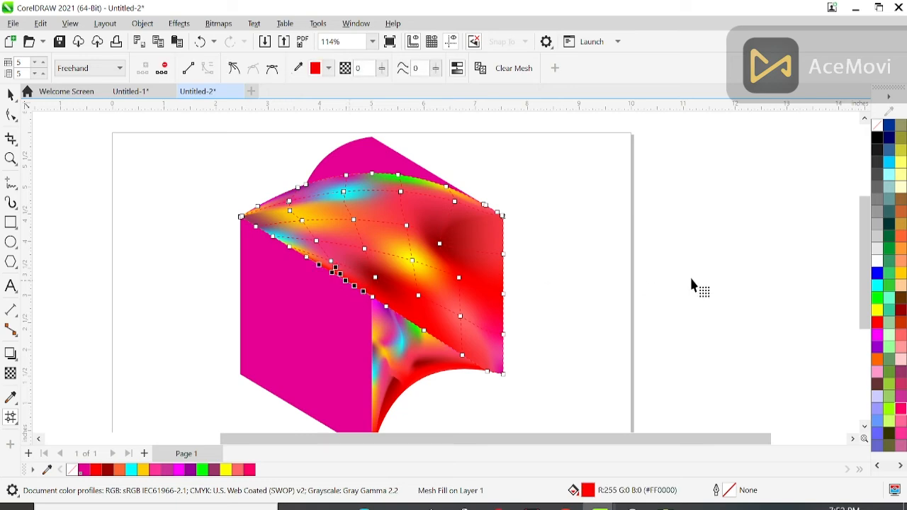
left_click(880, 287)
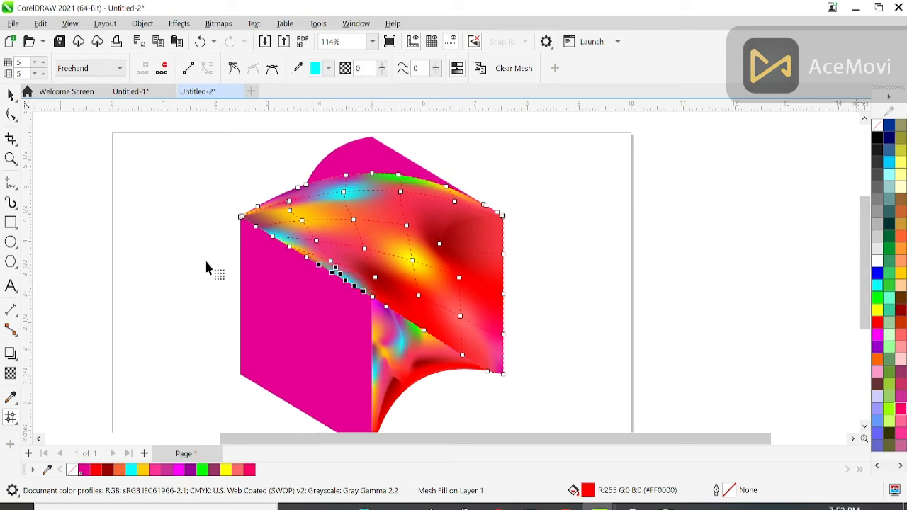
left_click(308, 263)
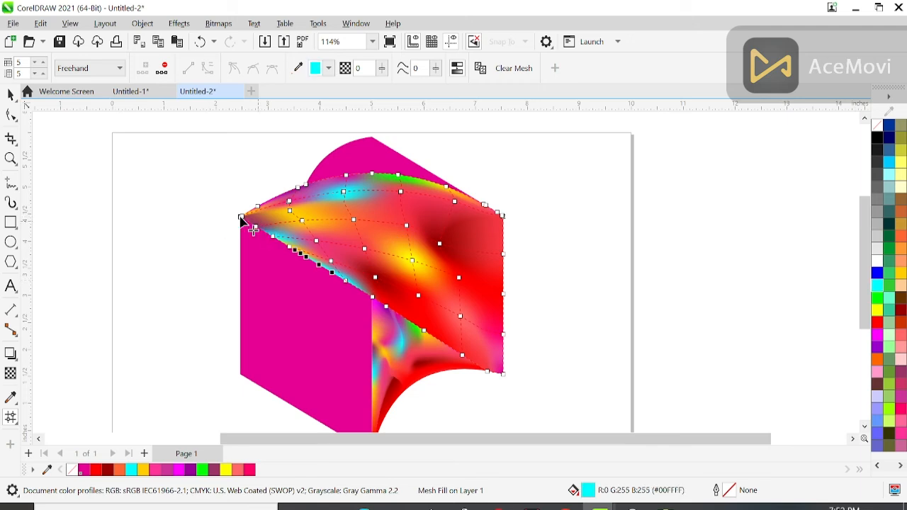
left_click(211, 216)
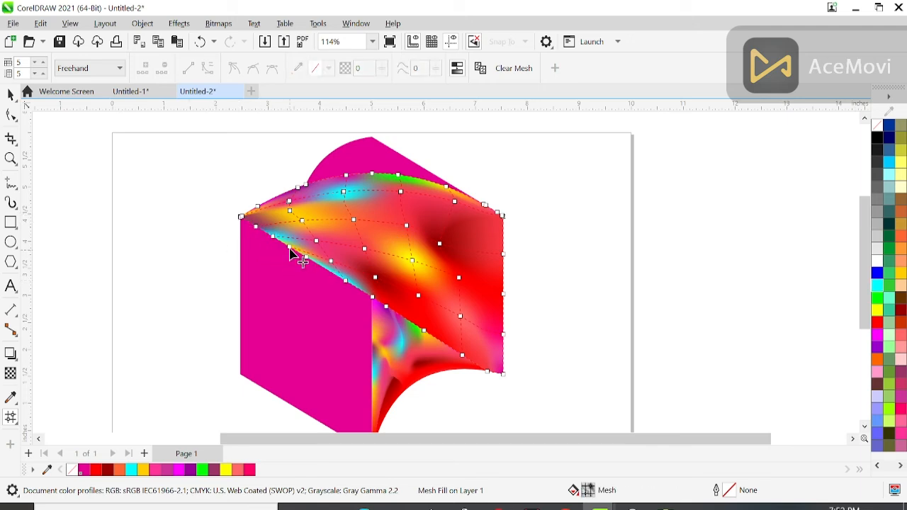
Colour the band's orange node below the upper cyan area green (#00FF00) and the red node beyond the yellow one gold (#FFCC00)
left_click(354, 223)
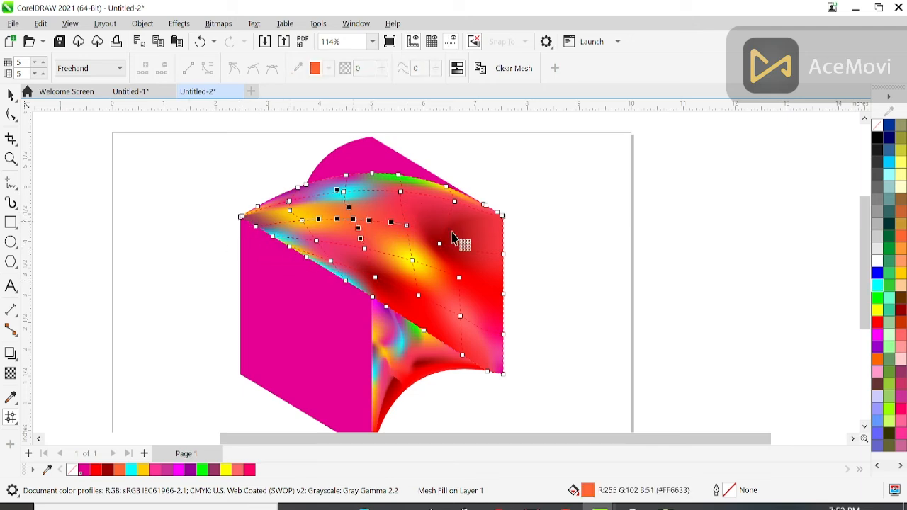
left_click(878, 300)
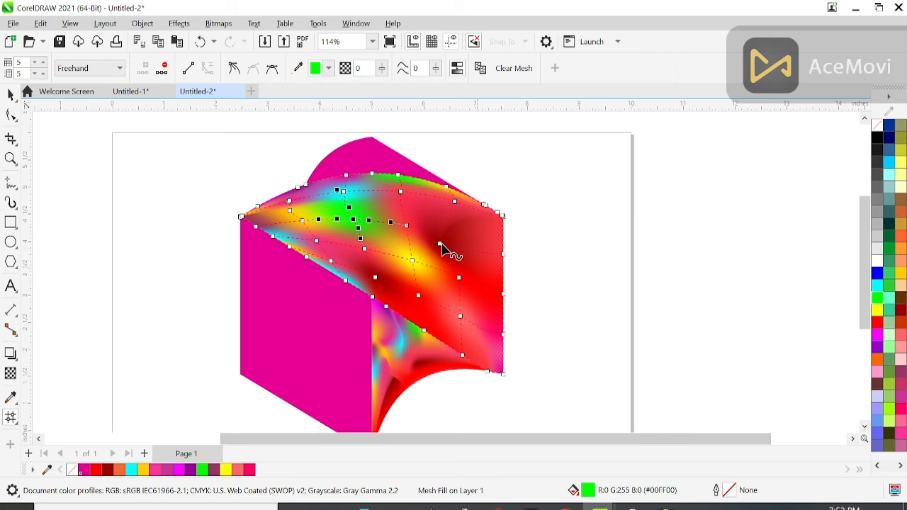
left_click(459, 278)
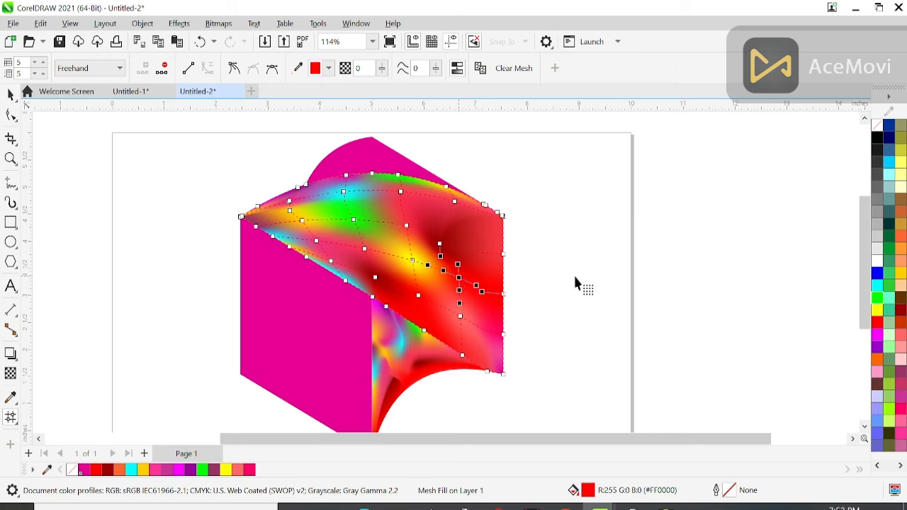
left_click(902, 275)
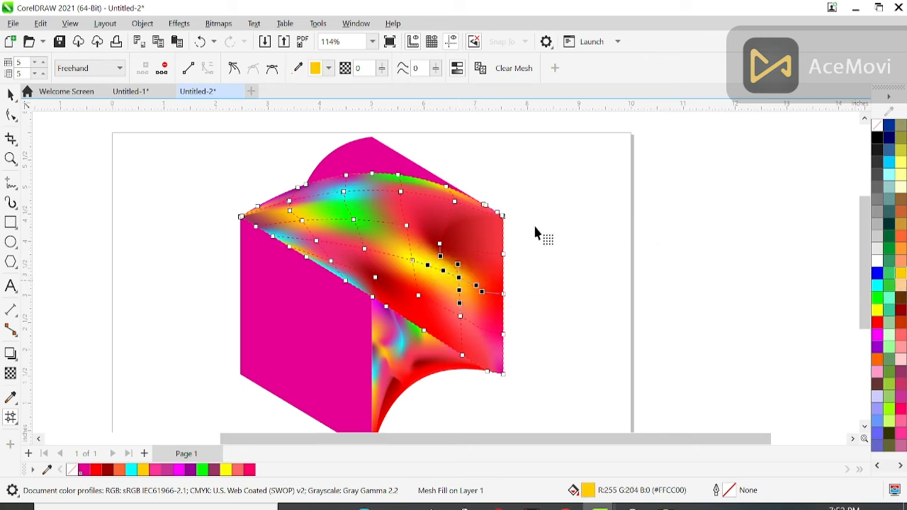
Colour the upper node on the band's vertical right edge peach (#FFCC99) and the diagonal-edge node above the arched piece blue (#0000FF)
left_click(501, 264)
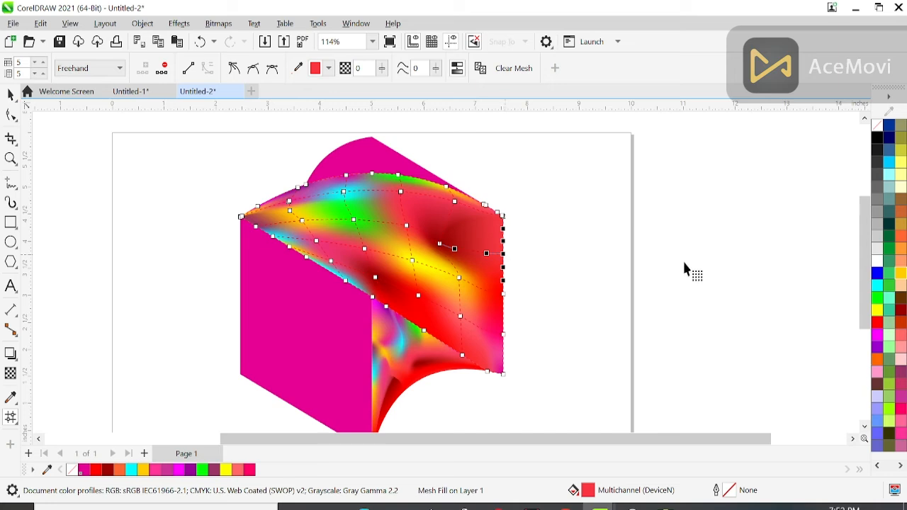
left_click(901, 287)
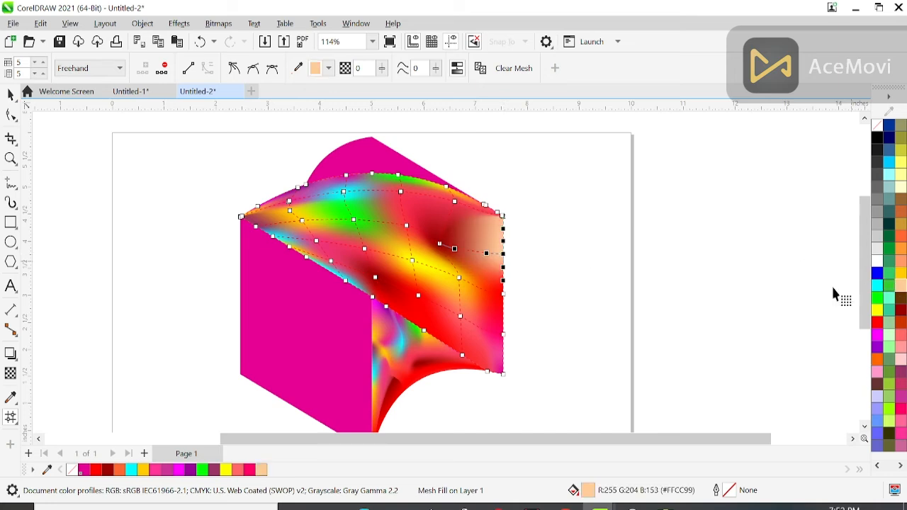
left_click(425, 331)
left_click(878, 275)
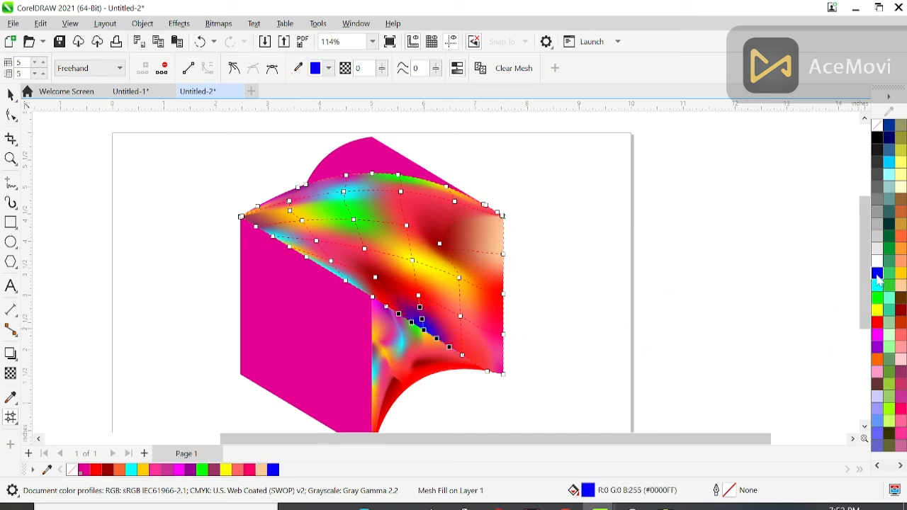
Colour the band's lowest corner node, at the foot of its vertical right edge, lime green
left_click(488, 370)
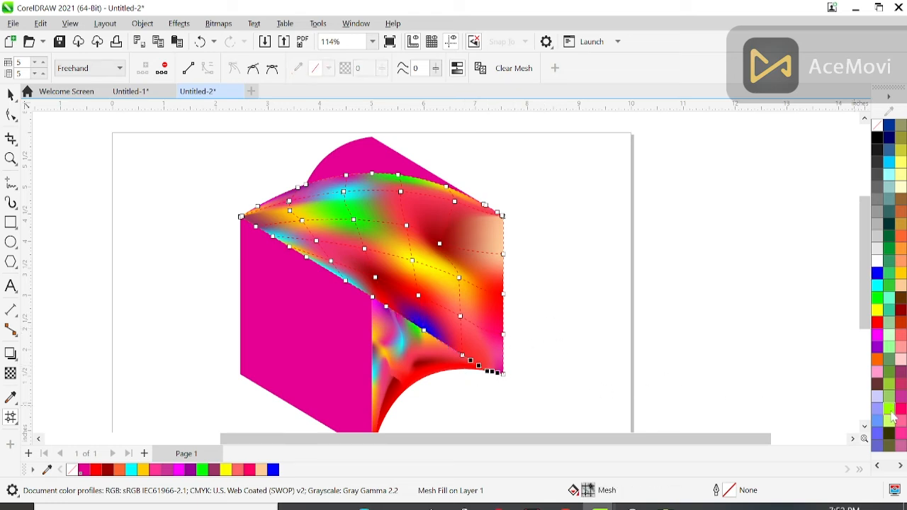
scroll(475, 369, "up", 1)
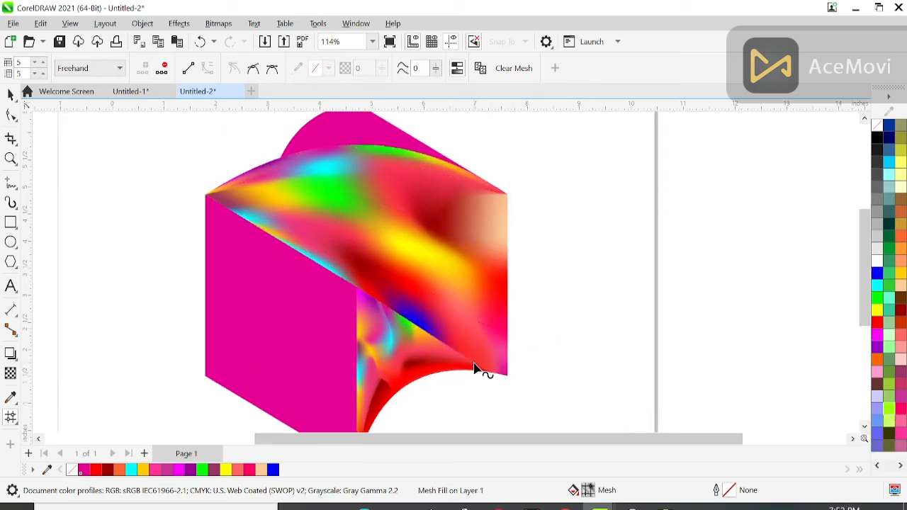
scroll(475, 368, "up", 3)
left_click(577, 405)
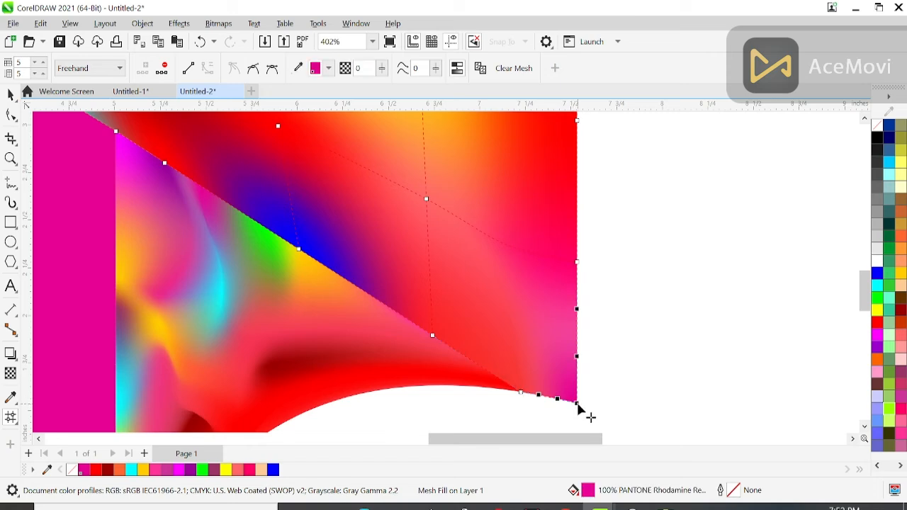
left_click(890, 415)
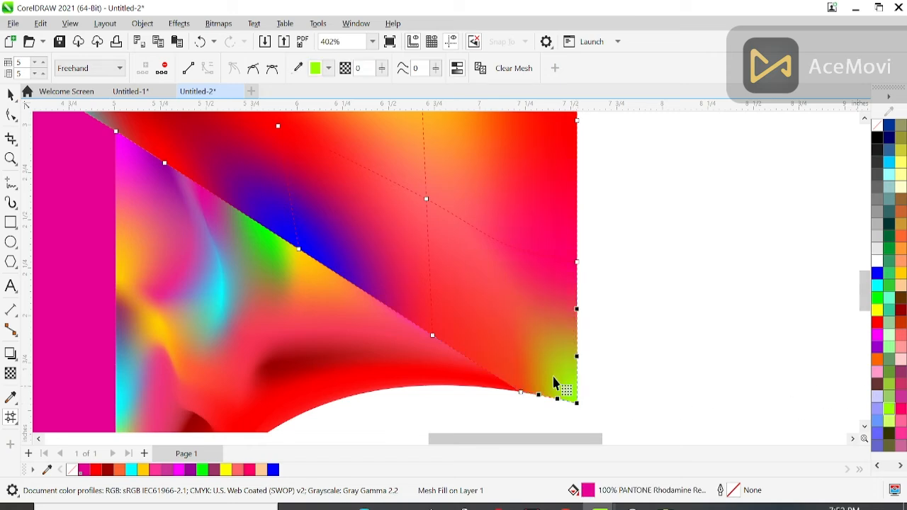
Colour the band's diagonal-edge node between the blue and lime areas pale yellow (#FFFF66)
left_click(433, 335)
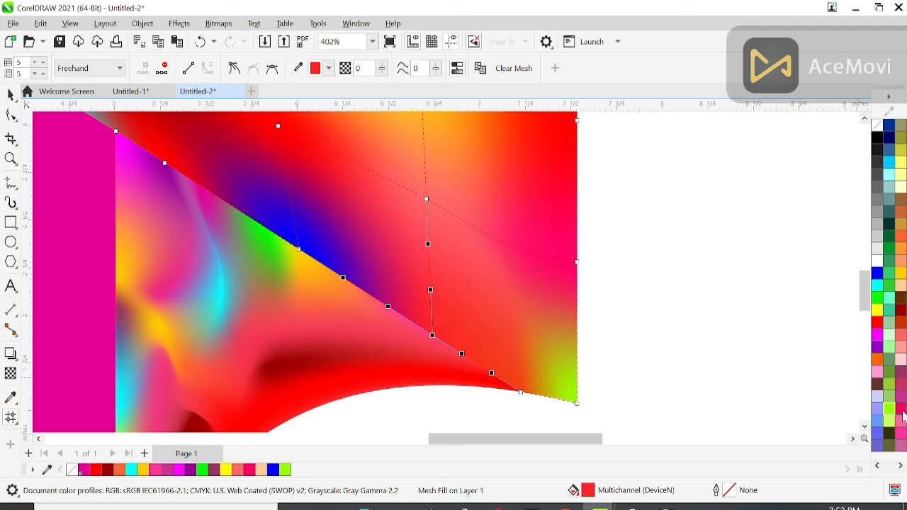
left_click(901, 168)
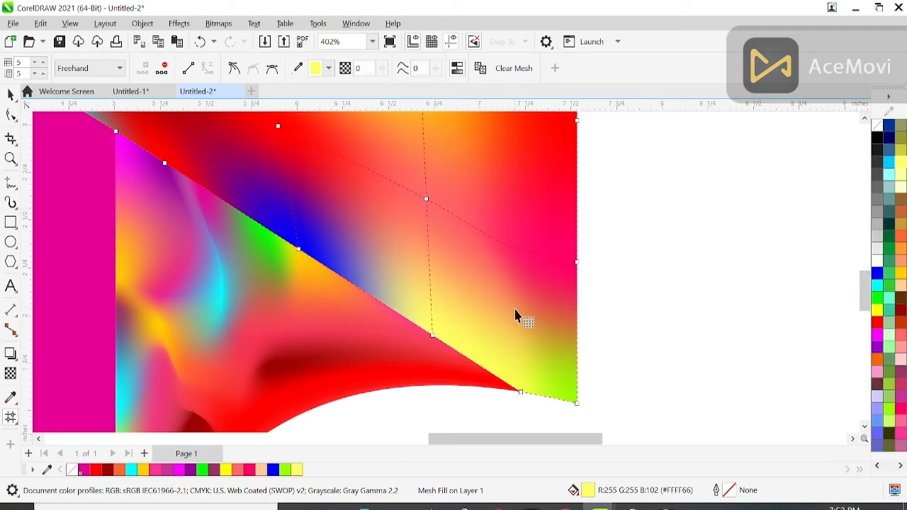
scroll(510, 316, "down", 5)
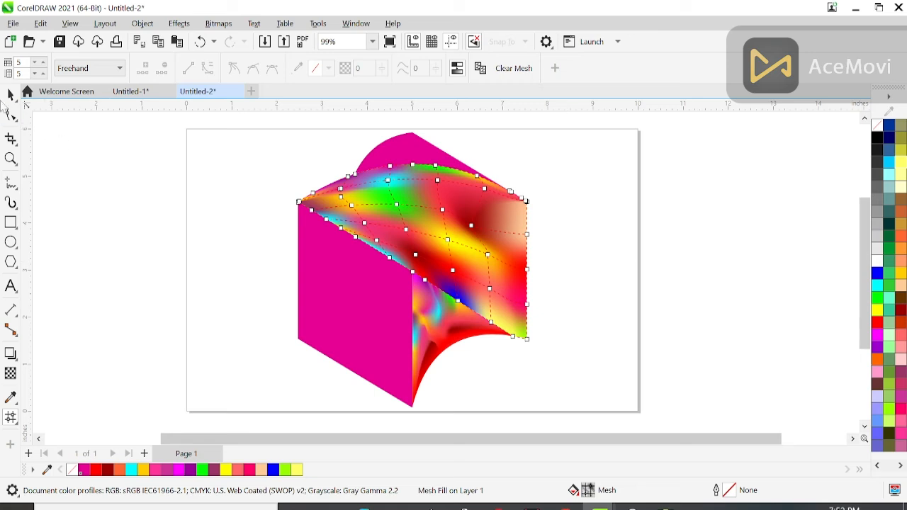
Copy the arched piece's mesh fill onto the solid magenta left face of the hexagon
left_click(10, 95)
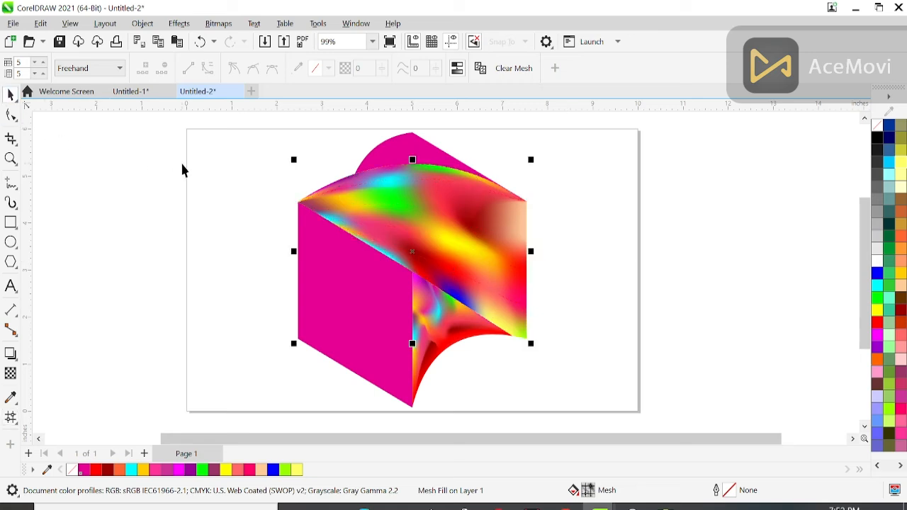
left_click(296, 186)
left_click(458, 248)
left_click(380, 312)
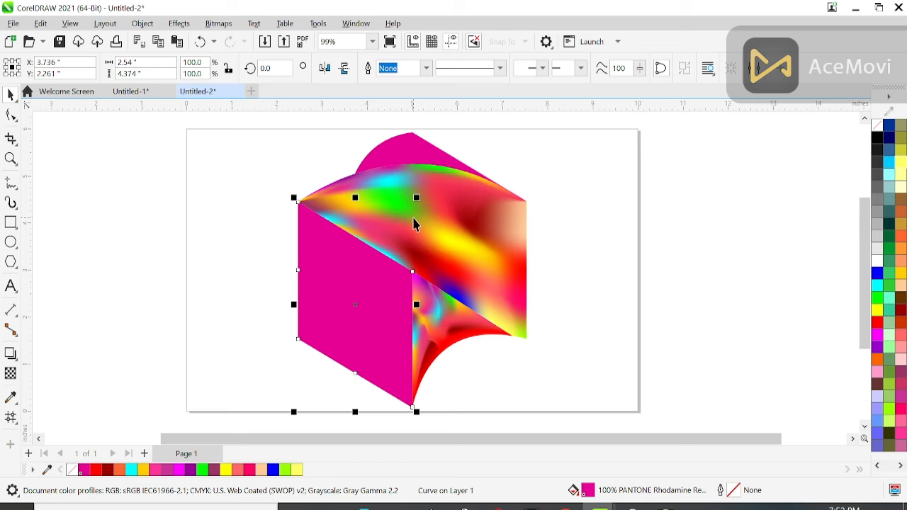
key("h")
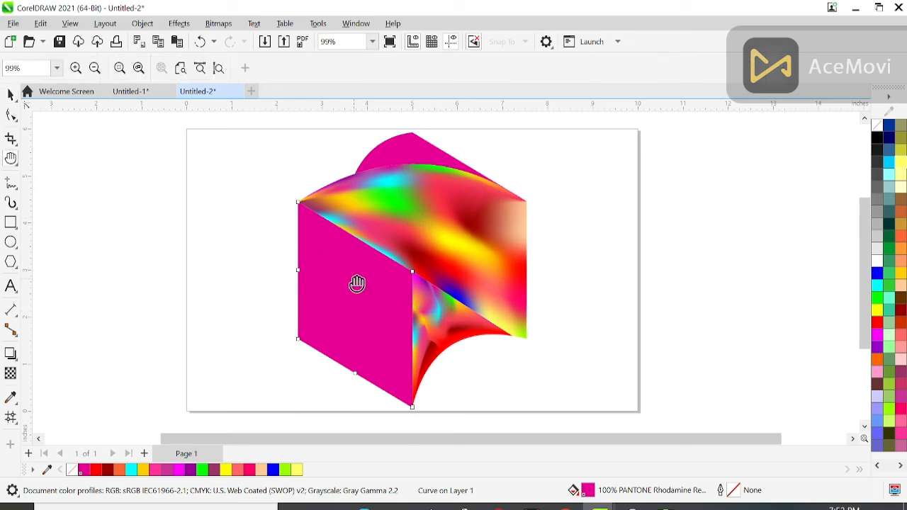
key("g")
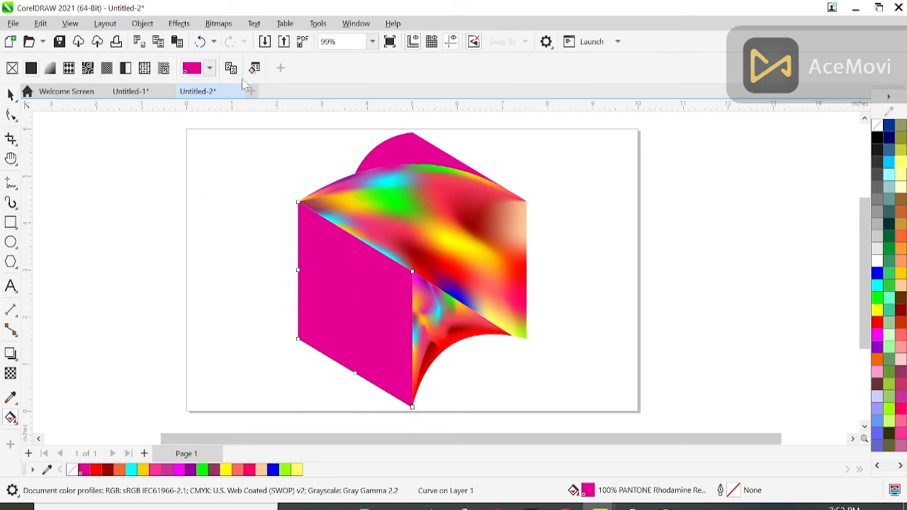
left_click(420, 313)
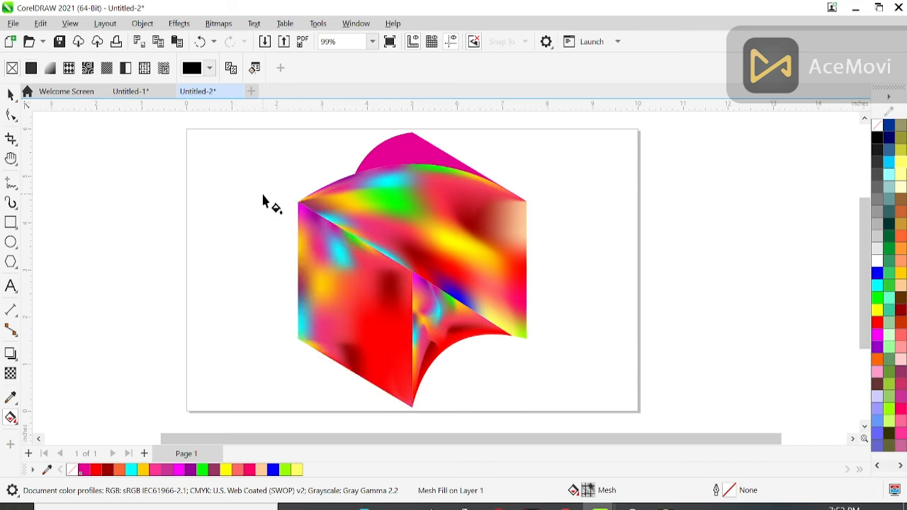
Copy the arched piece's mesh fill onto the magenta curved piece behind the band, then clear the selection
left_click(422, 150)
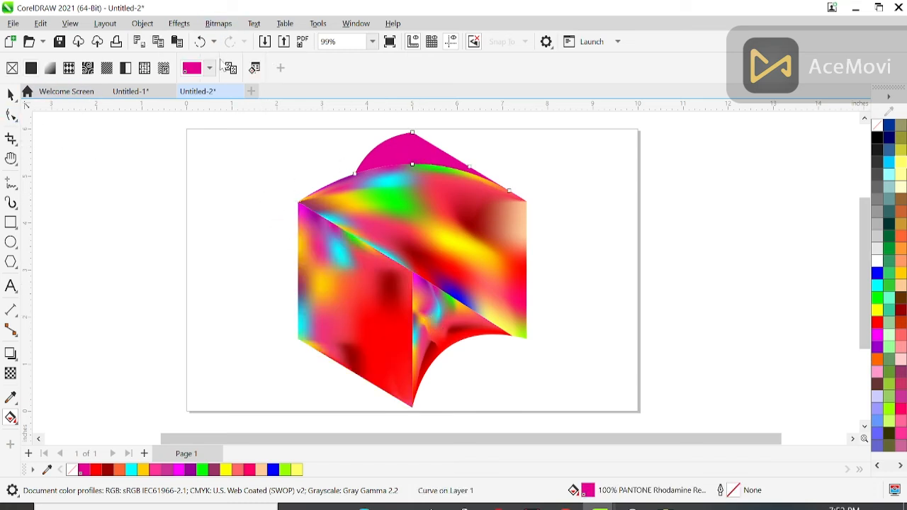
left_click(455, 322)
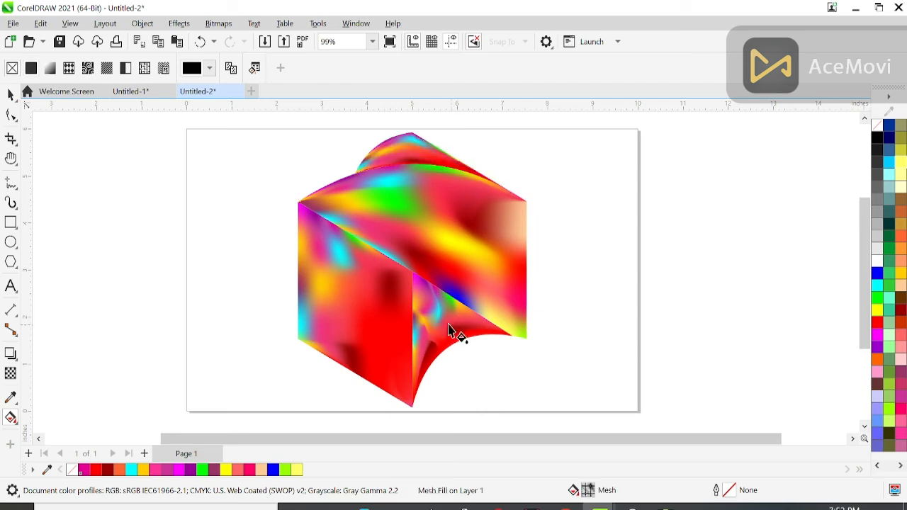
left_click(237, 178)
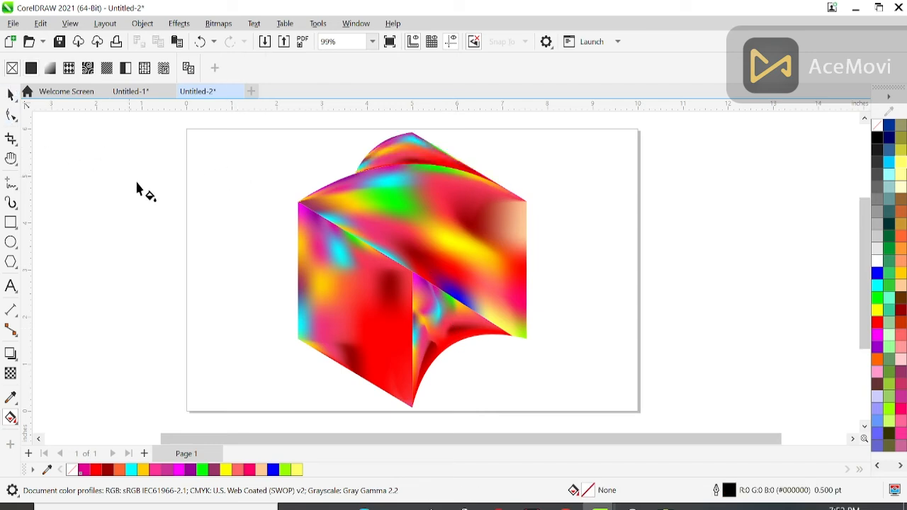
left_click(11, 94)
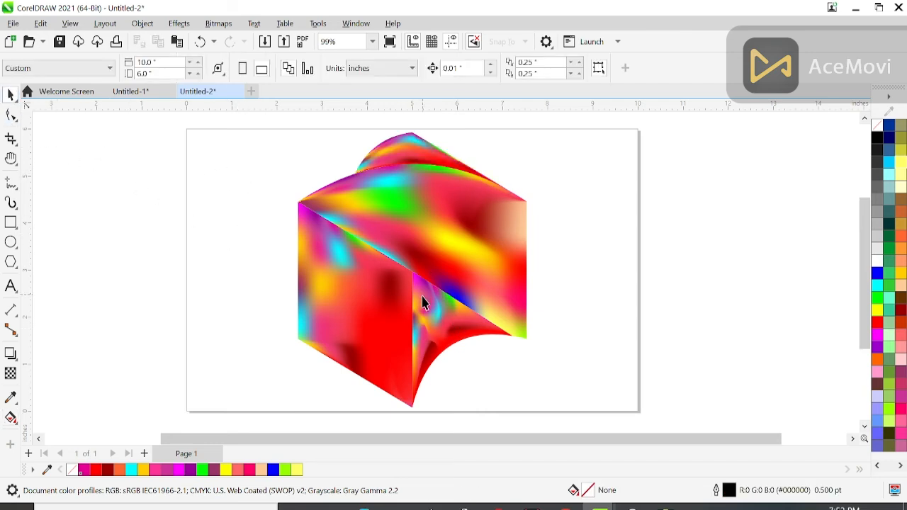
On the left face's mesh, colour the red node below the dark red one green (#00FF00) and the node beneath it gold (#FFCC00)
left_click(368, 335)
key("m")
scroll(376, 326, "up", 1)
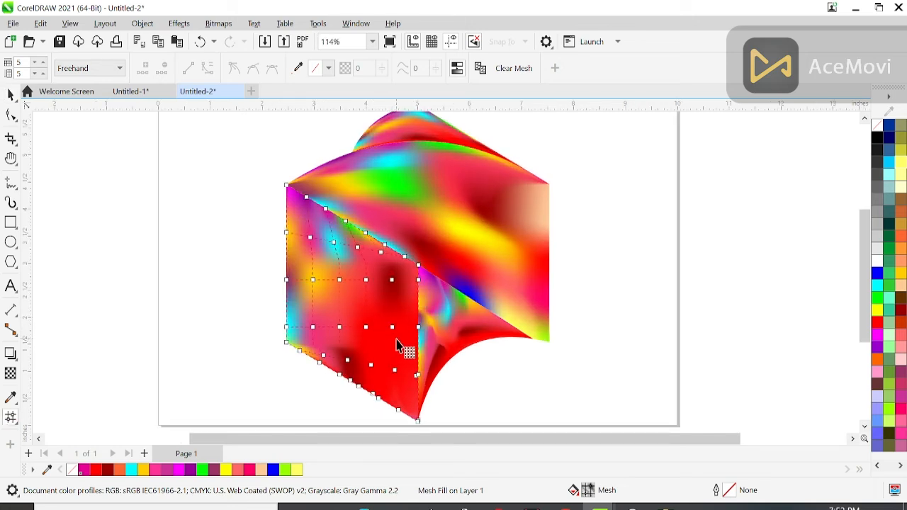
left_click(392, 328)
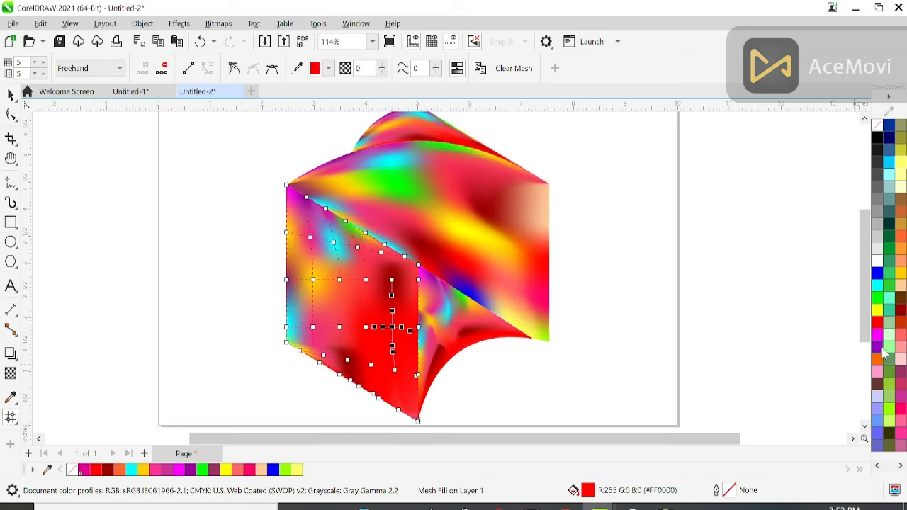
left_click(877, 304)
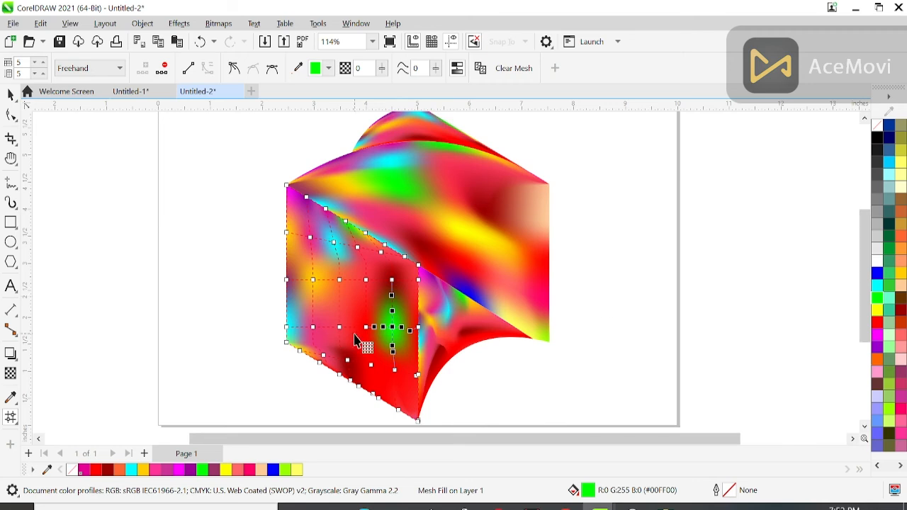
left_click(417, 375)
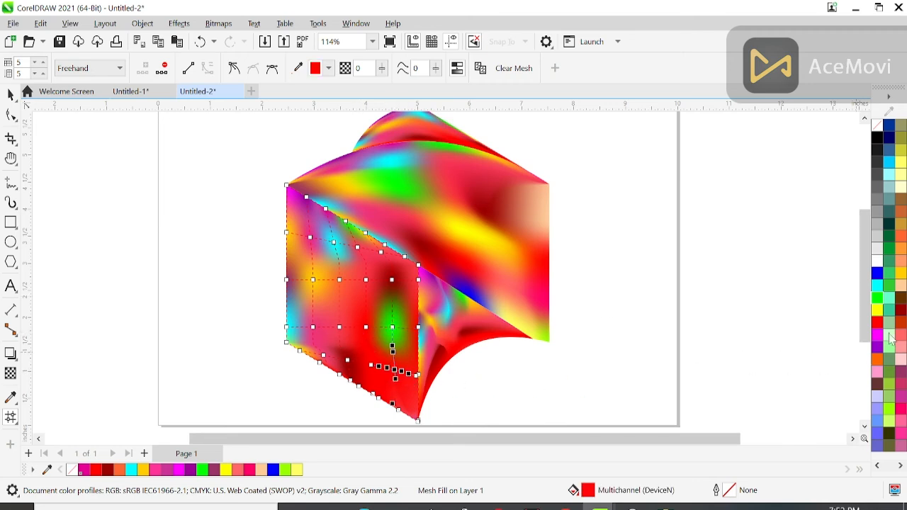
left_click(901, 276)
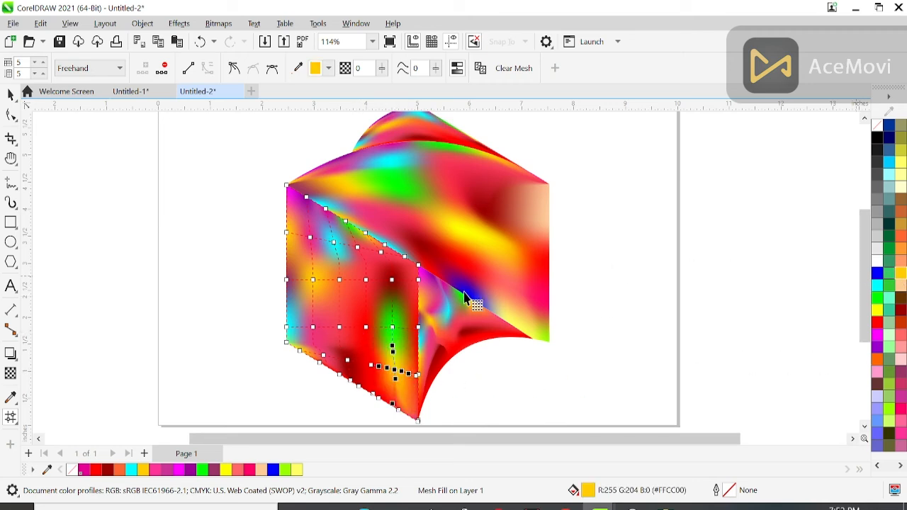
Colour the left face's dark red mesh node above the green one brown (#996633)
left_click(389, 250)
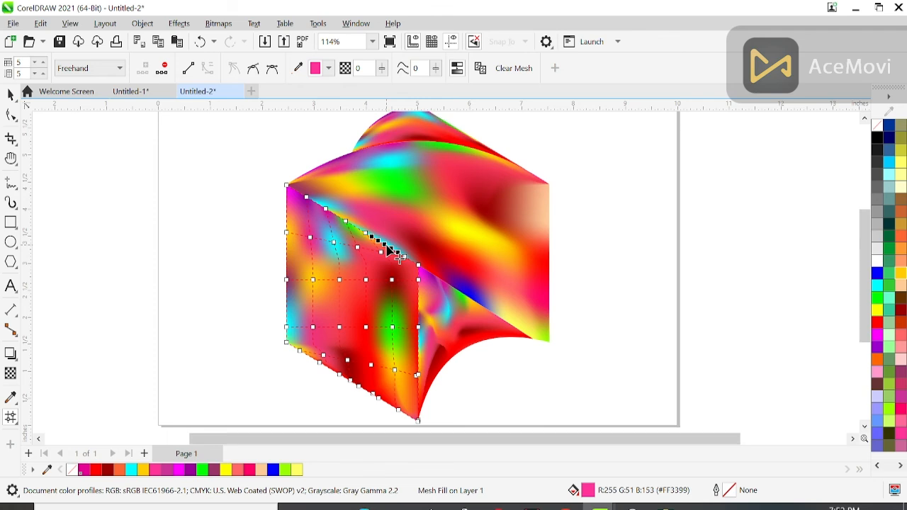
left_click(392, 280)
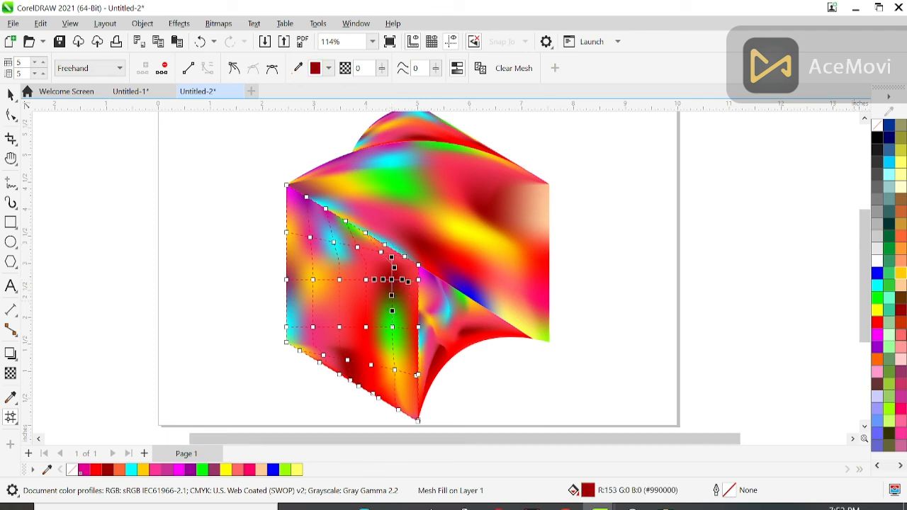
left_click(902, 202)
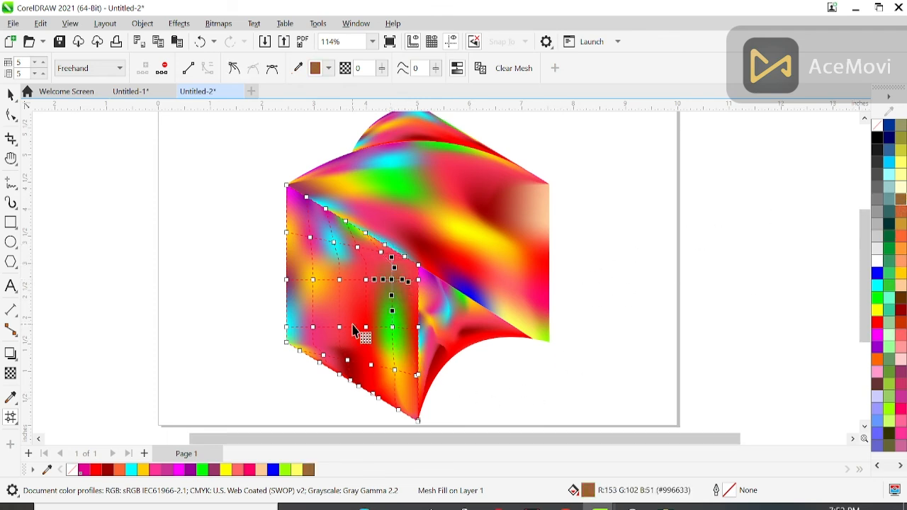
Reshape the left face's mesh by moving its central red nodes toward the green area and the orange node up toward the diagonal edge
mouse_move(367, 327)
left_mouse_down()
mouse_move(353, 322)
mouse_move(393, 327)
mouse_move(366, 328)
mouse_move(383, 339)
left_mouse_up()
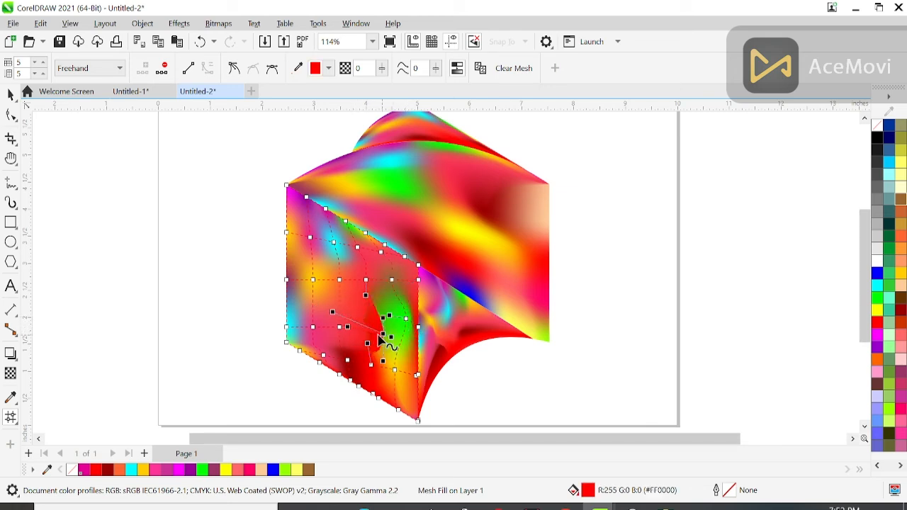
left_click(388, 305)
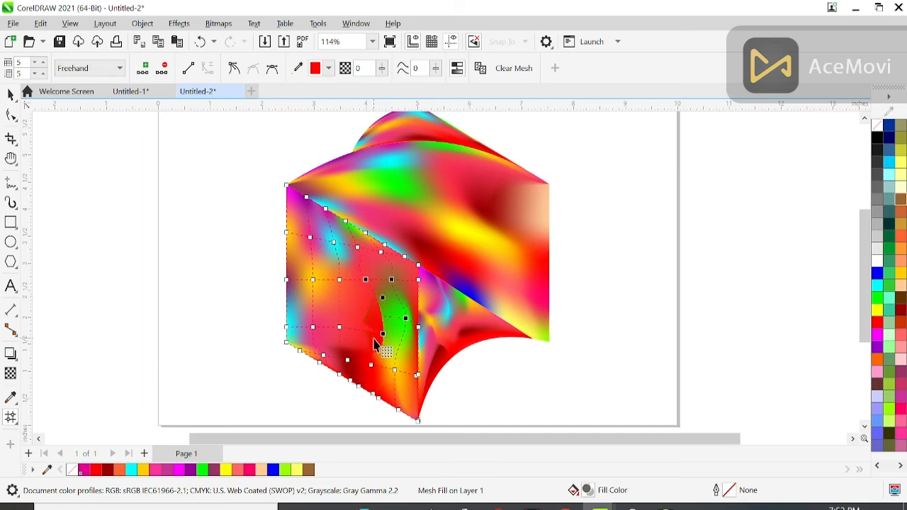
left_click_drag(374, 370, 337, 270)
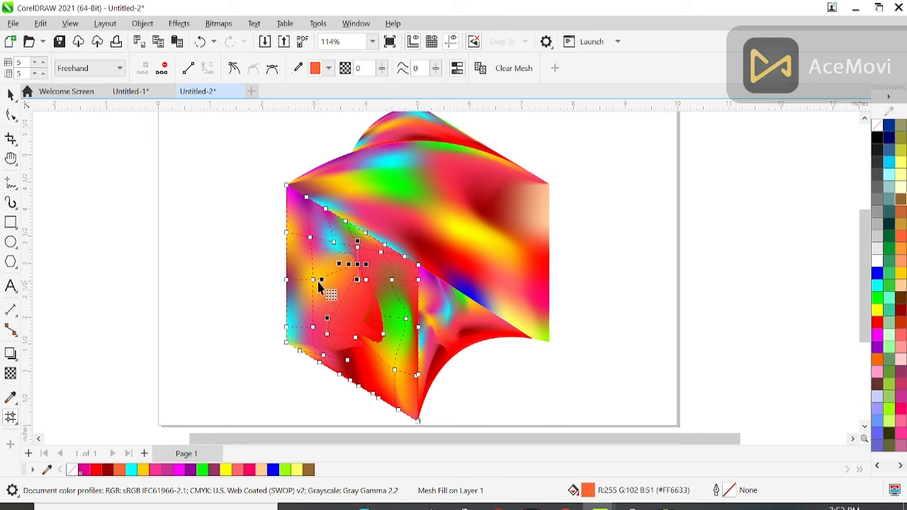
Colour the left face's gold mesh node near its vertical left edge green (#00FF00) and leave mesh editing with nothing selected
left_click(312, 282)
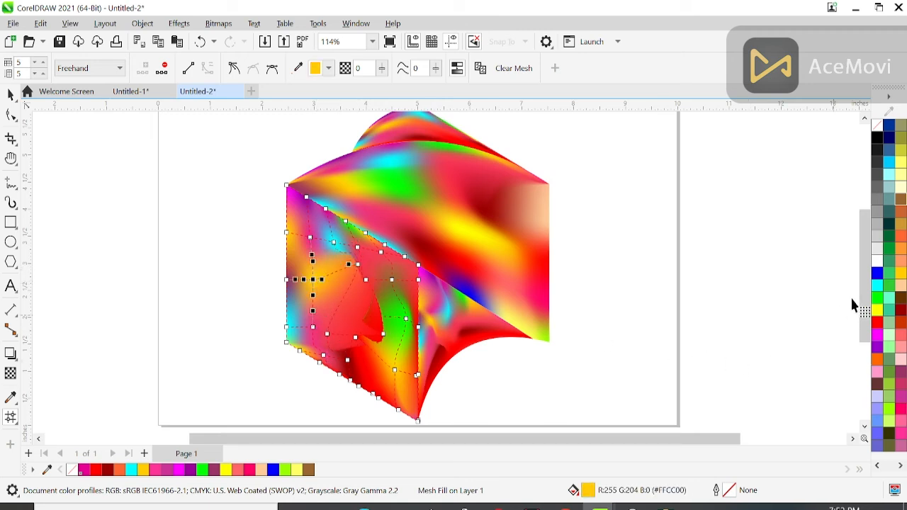
left_click(878, 298)
left_click(632, 290)
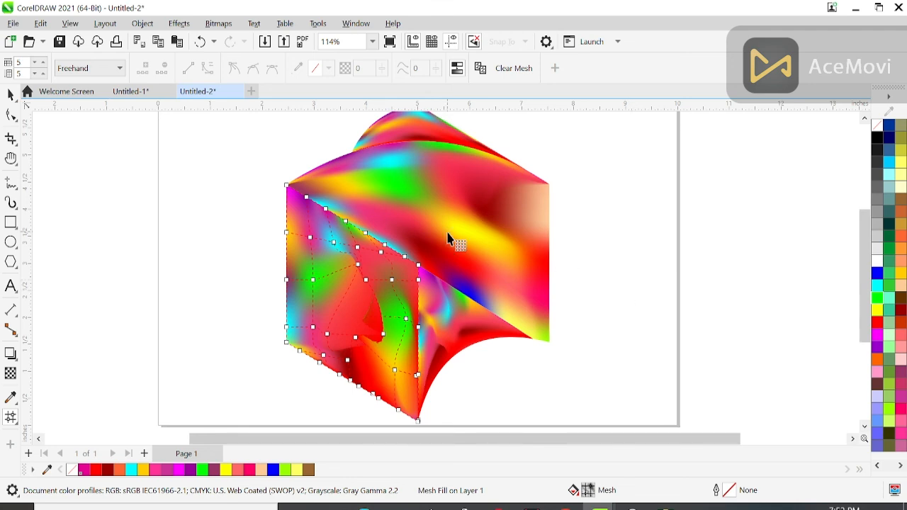
left_click(865, 118)
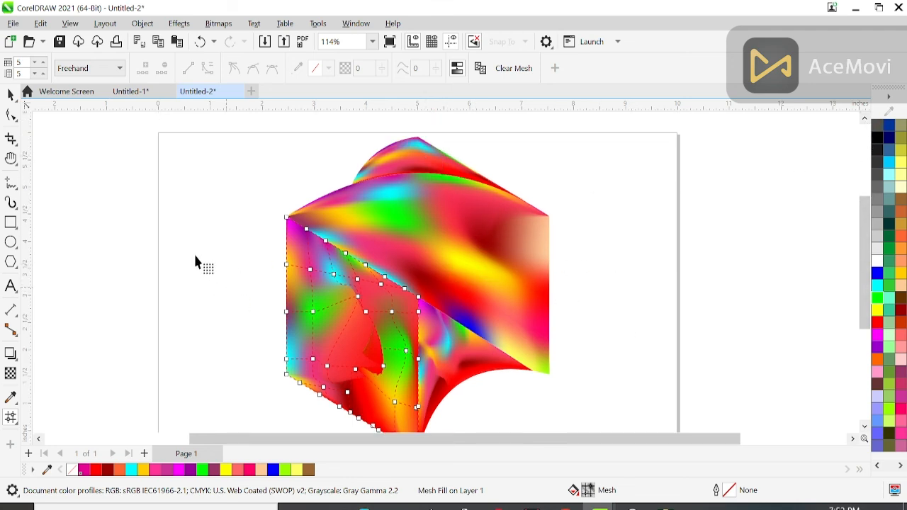
left_click(10, 94)
left_click(156, 177)
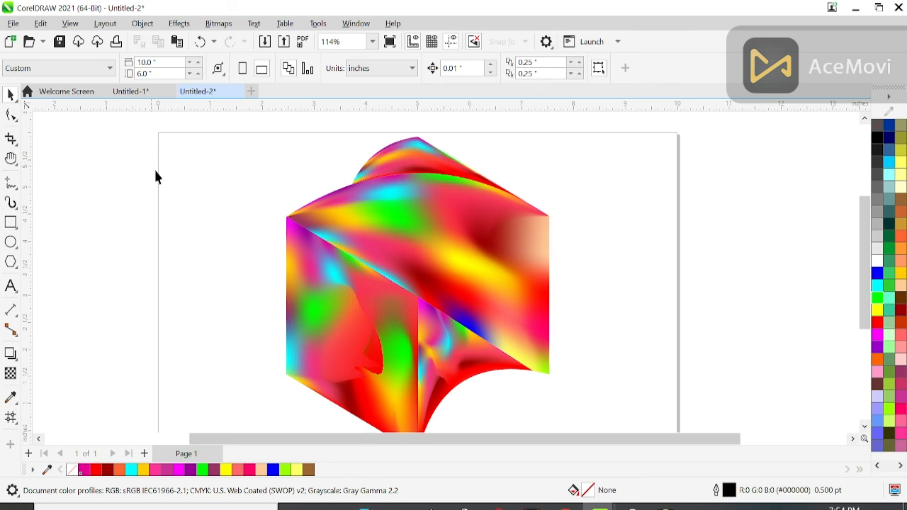
scroll(331, 276, "down", 1)
left_click_drag(475, 303, 521, 380)
left_click_drag(535, 412, 515, 375)
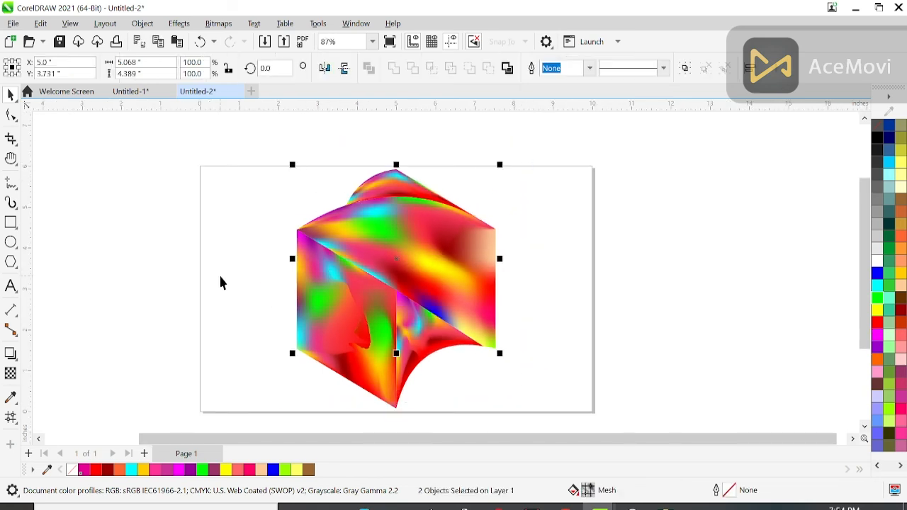
Reshape the left face's mesh by smoothing the red area's edge beside the green node and shifting the pinkish-red node above it up and right
key("m")
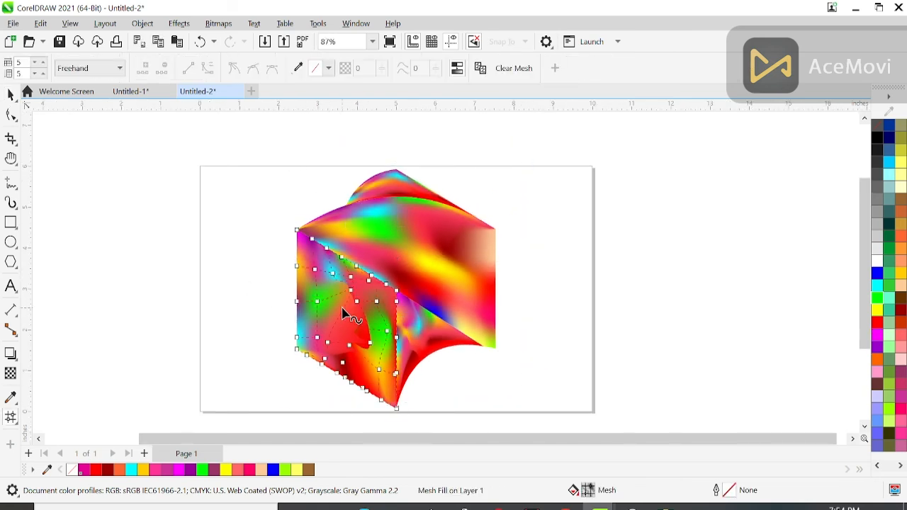
scroll(347, 309, "up", 3)
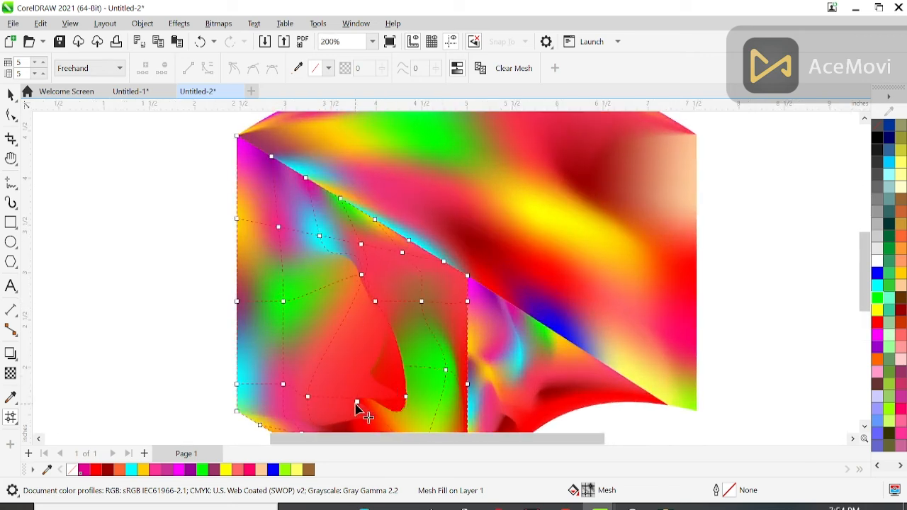
left_click_drag(389, 394, 390, 396)
left_click(447, 370)
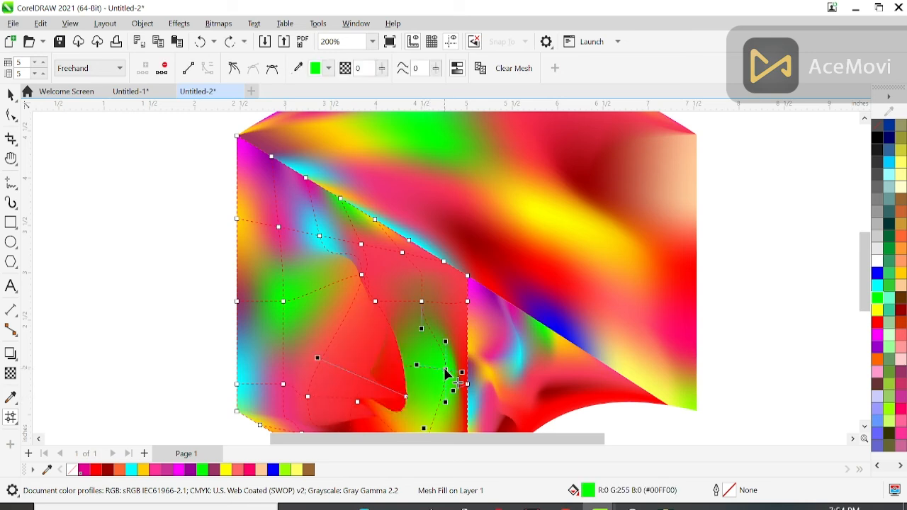
left_click_drag(317, 359, 423, 399)
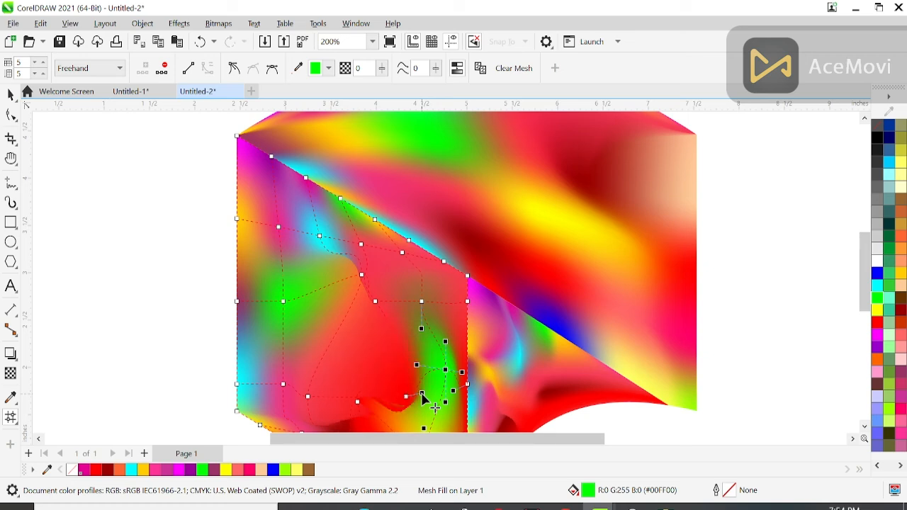
mouse_move(407, 398)
left_mouse_down()
mouse_move(408, 414)
mouse_move(402, 399)
mouse_move(421, 407)
left_mouse_up()
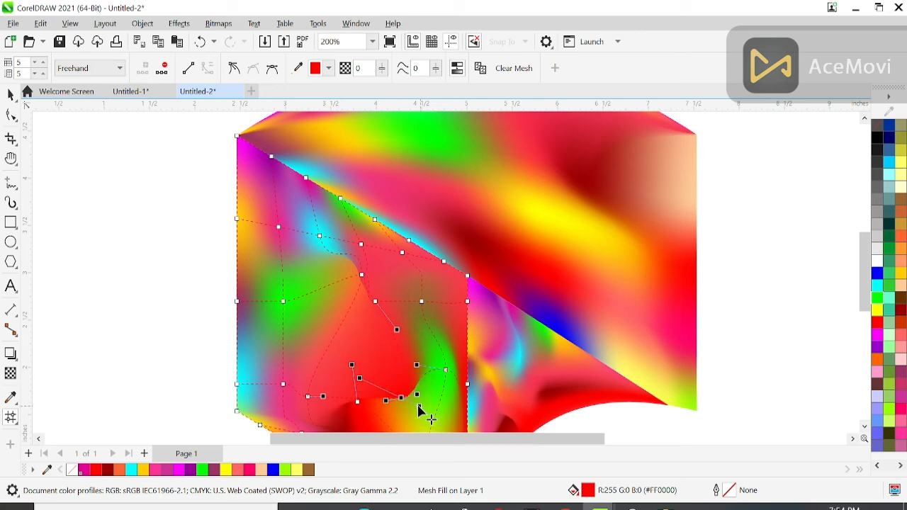
left_click(193, 316)
left_click_drag(375, 303, 387, 292)
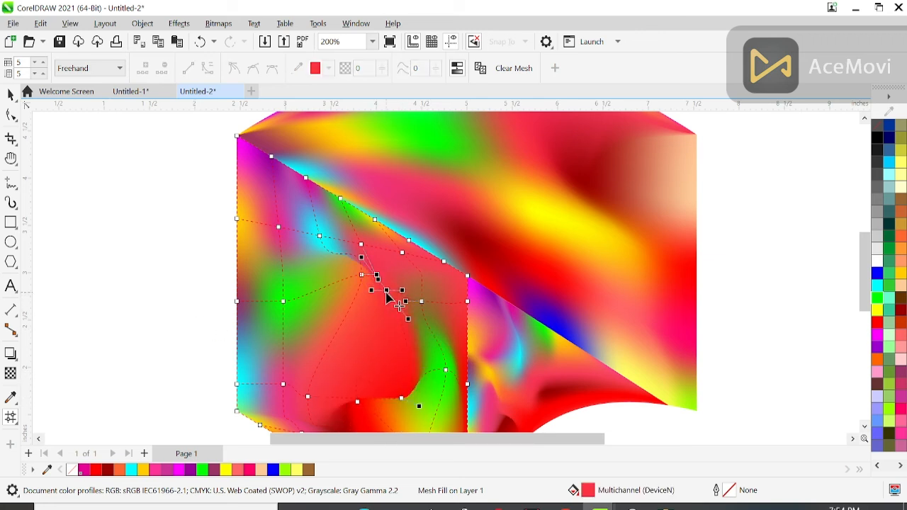
left_click(213, 310)
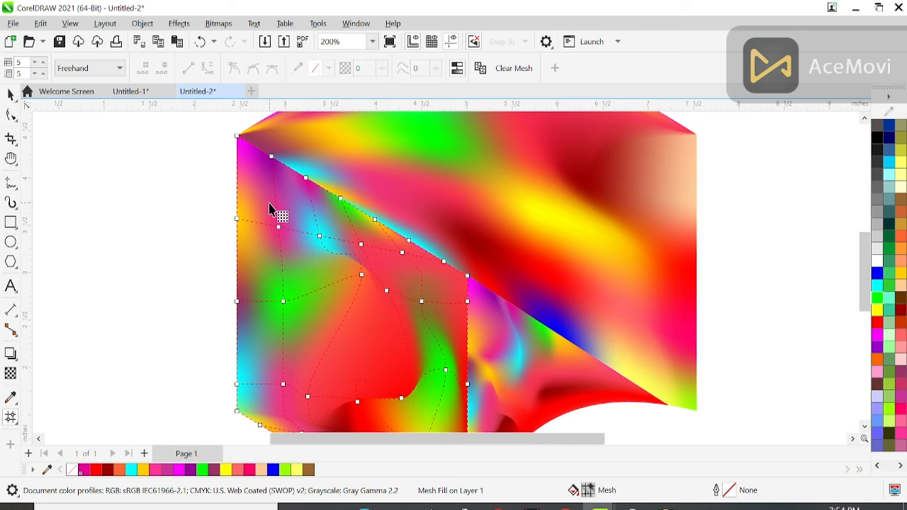
Colour the left face's magenta upper-left corner mesh node Sky Blue (#00CCFF) and leave mesh editing with nothing selected
left_click(238, 136)
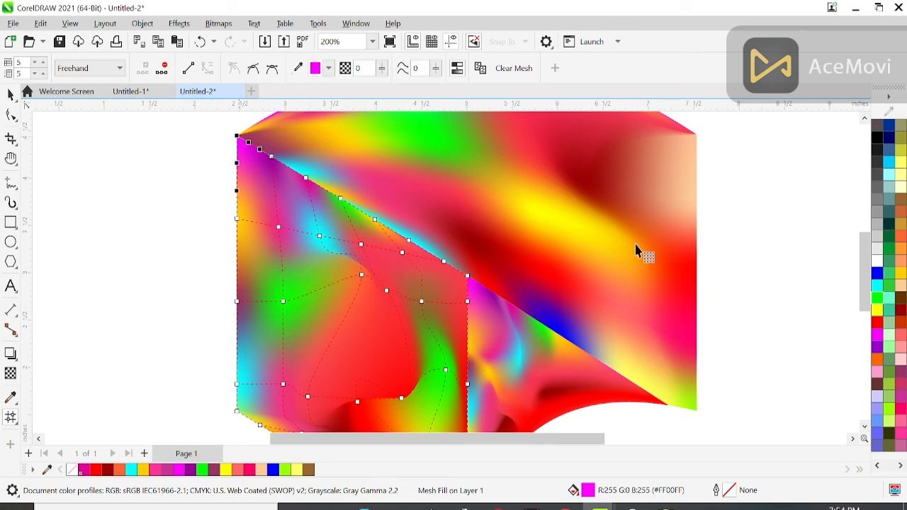
left_click(887, 164)
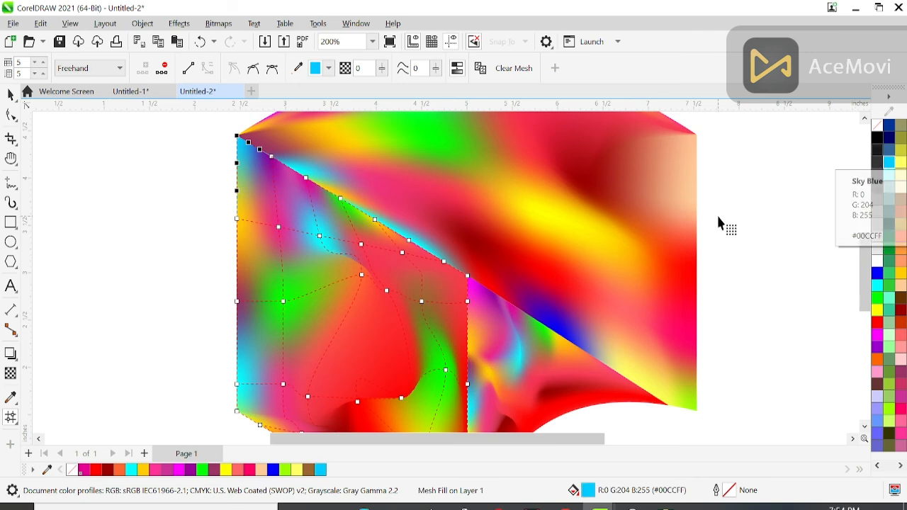
scroll(718, 218, "down", 2)
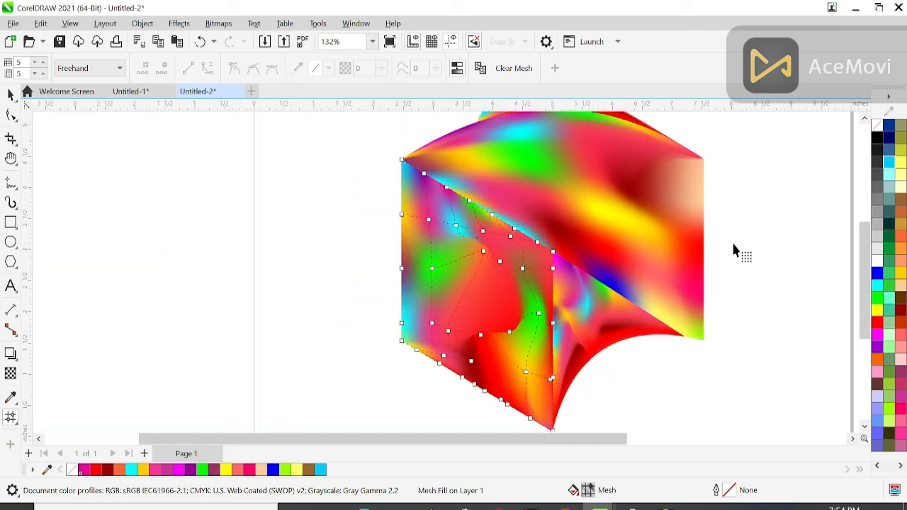
left_click(11, 95)
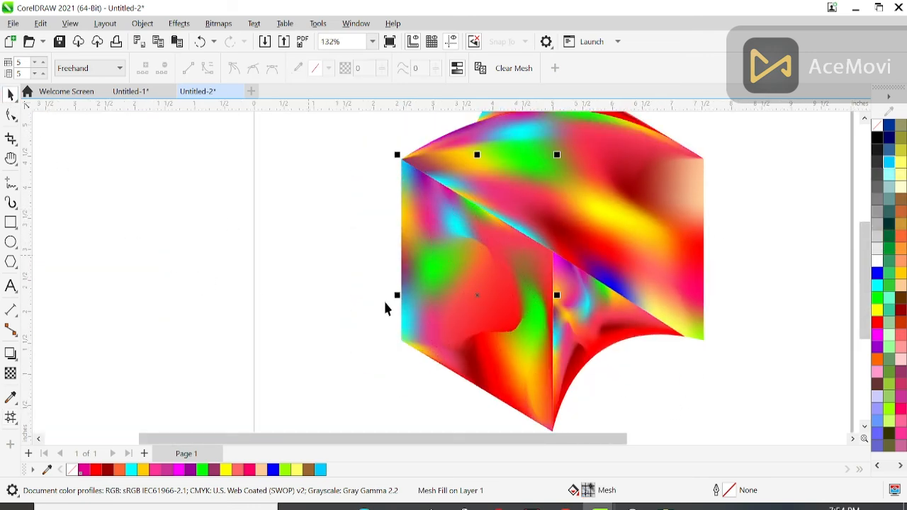
left_click(397, 398)
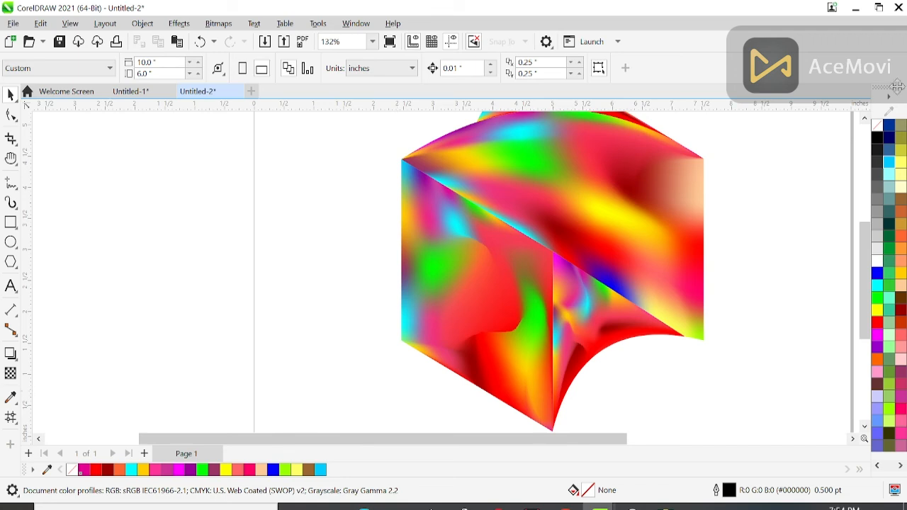
Group all four mesh-filled pieces of the design into one object
left_click(865, 118)
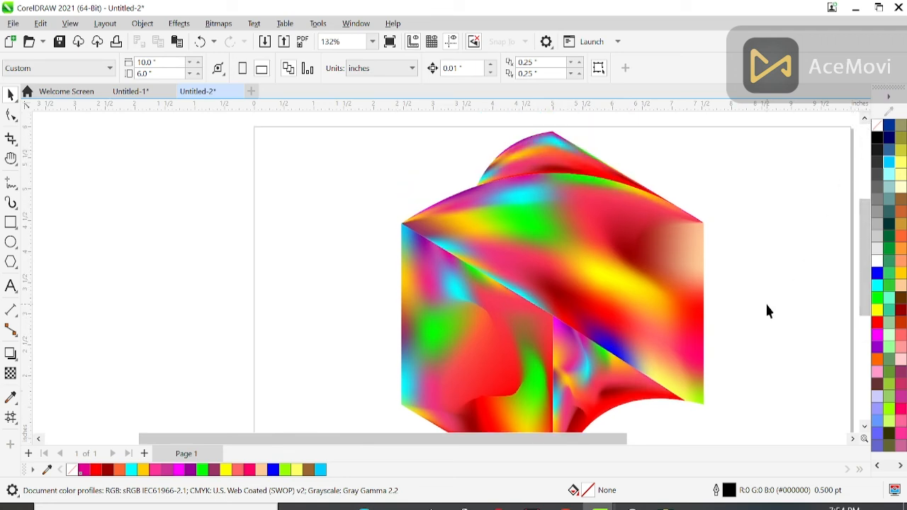
scroll(767, 305, "down", 1)
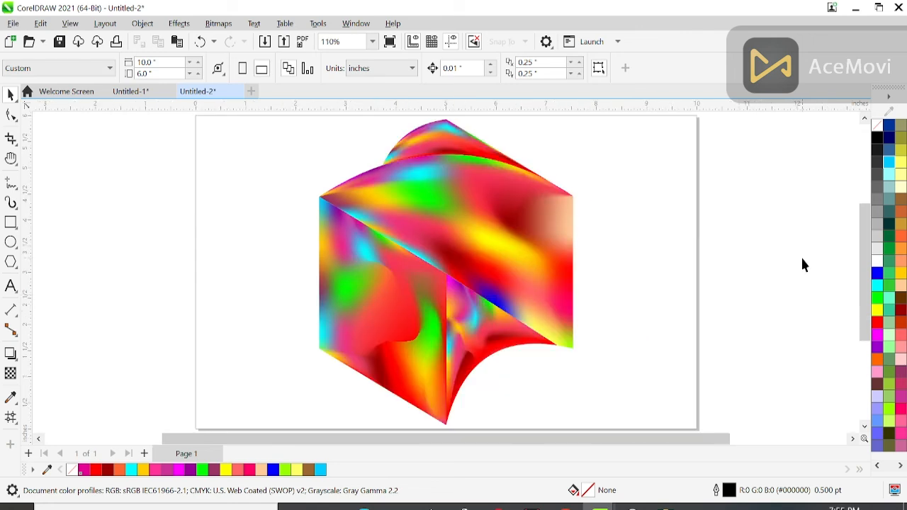
left_click_drag(868, 280, 869, 307)
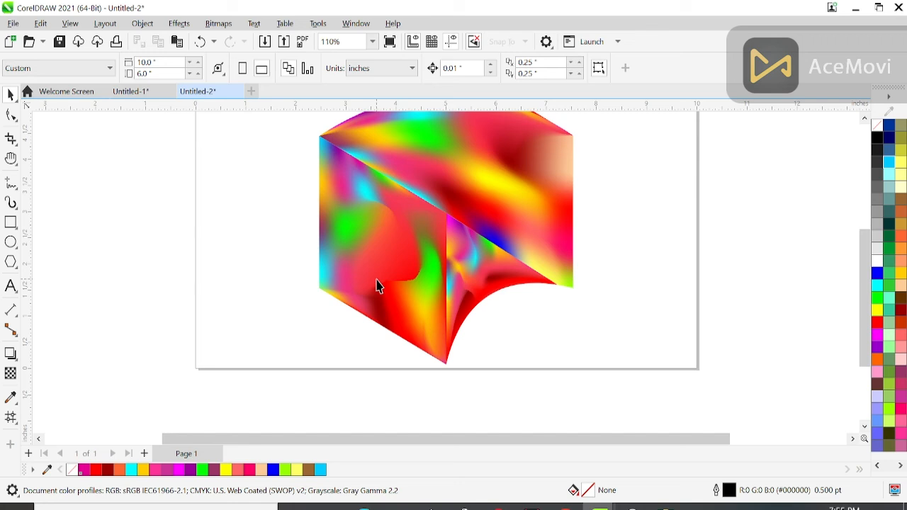
key("ctrl+a")
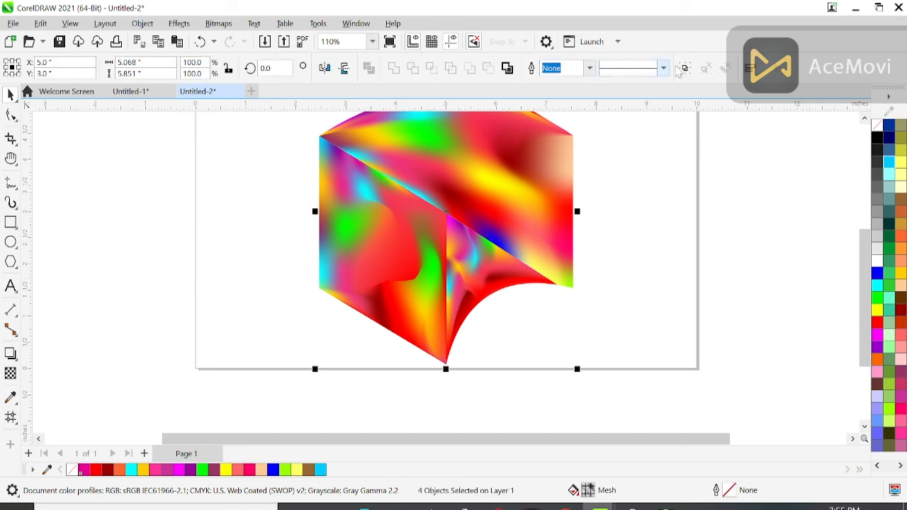
left_click(687, 69)
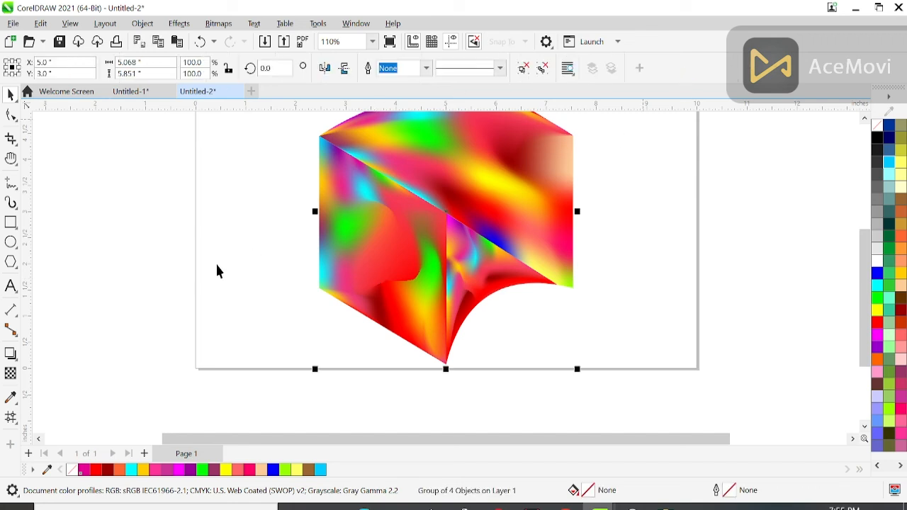
Draw a flat ellipse about 6.17 by 0.88 in across the design's lower tip and give it an elliptical fountain fill
left_click(11, 242)
left_click_drag(282, 331, 595, 376)
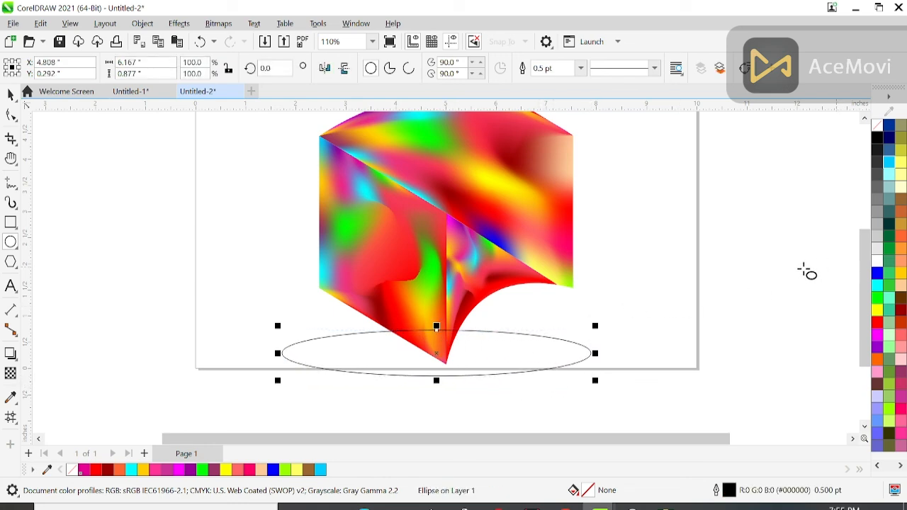
key("g")
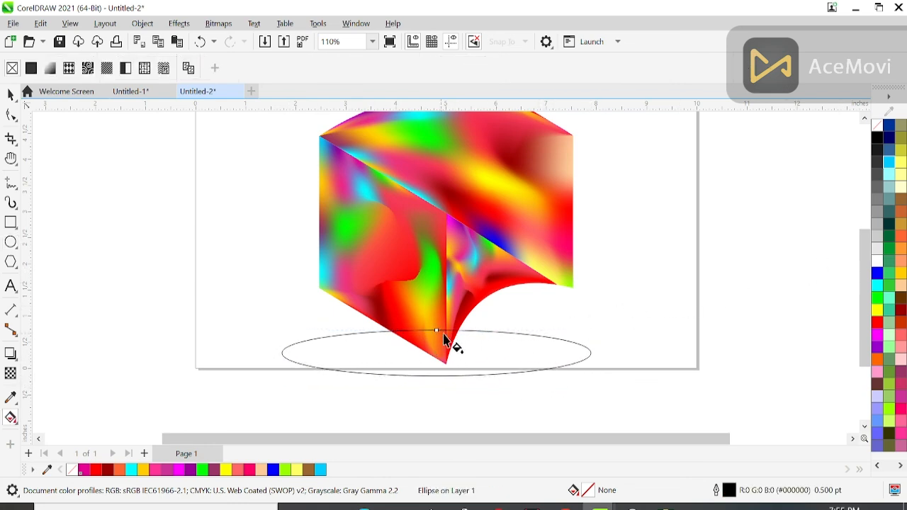
left_click_drag(437, 331, 440, 373)
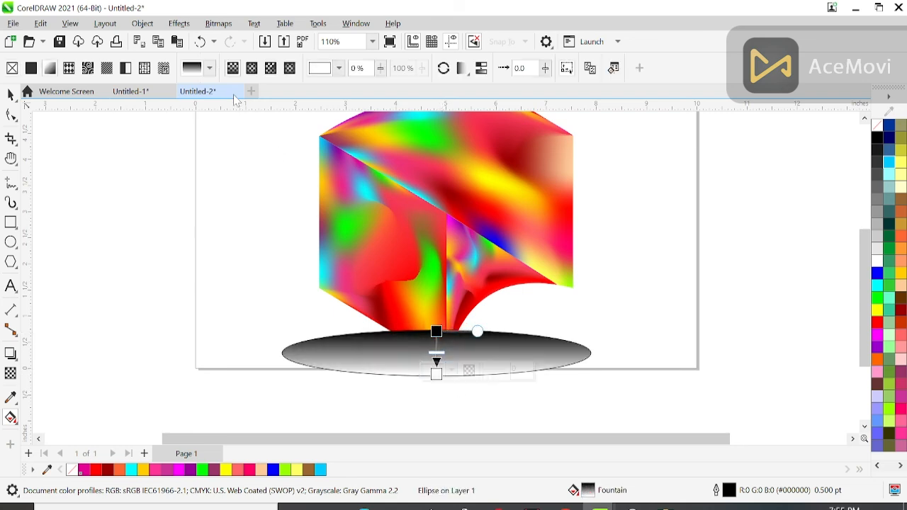
left_click(252, 72)
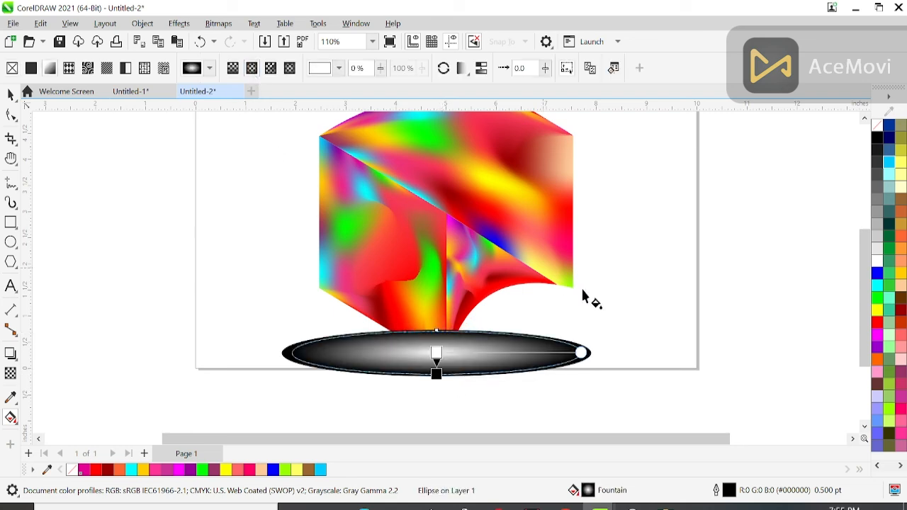
Set the ellipse's fountain fill to a medium grey centre fading to light grey (#E6E6E6) at the outer edge
left_click(436, 372)
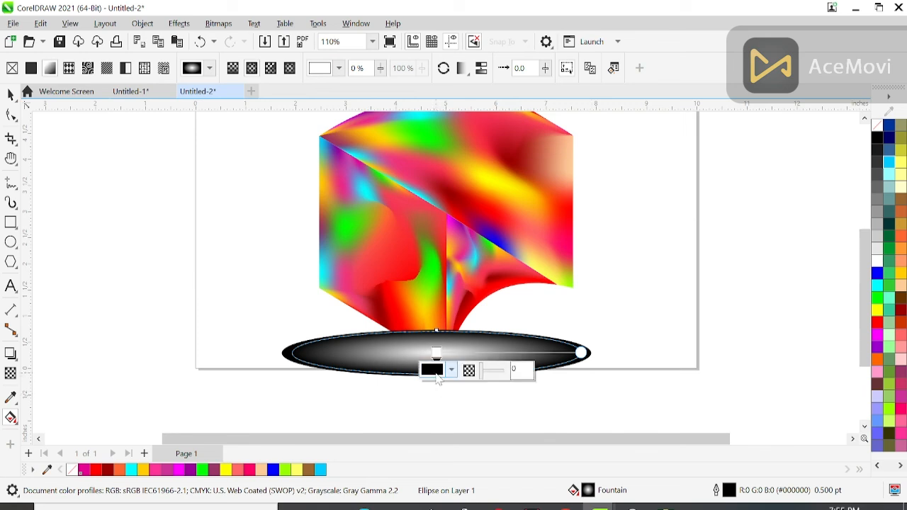
left_click(878, 241)
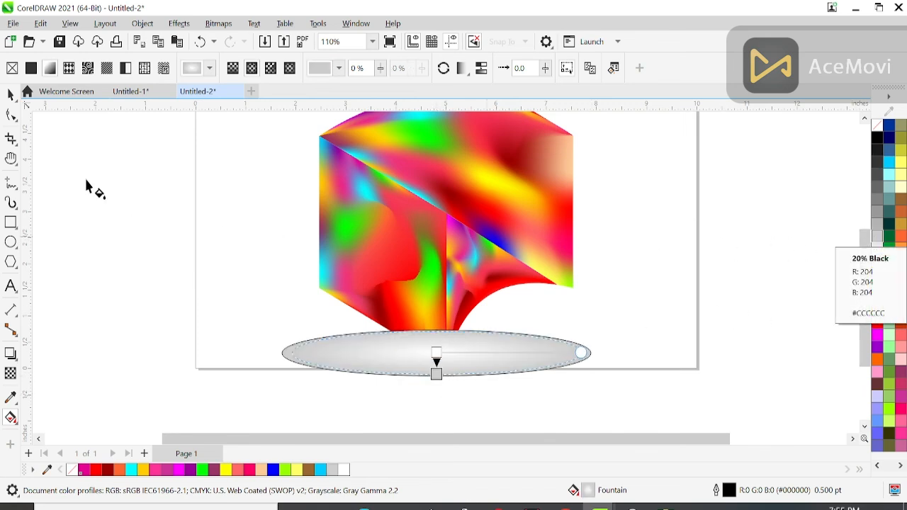
left_click(437, 352)
left_click(880, 214)
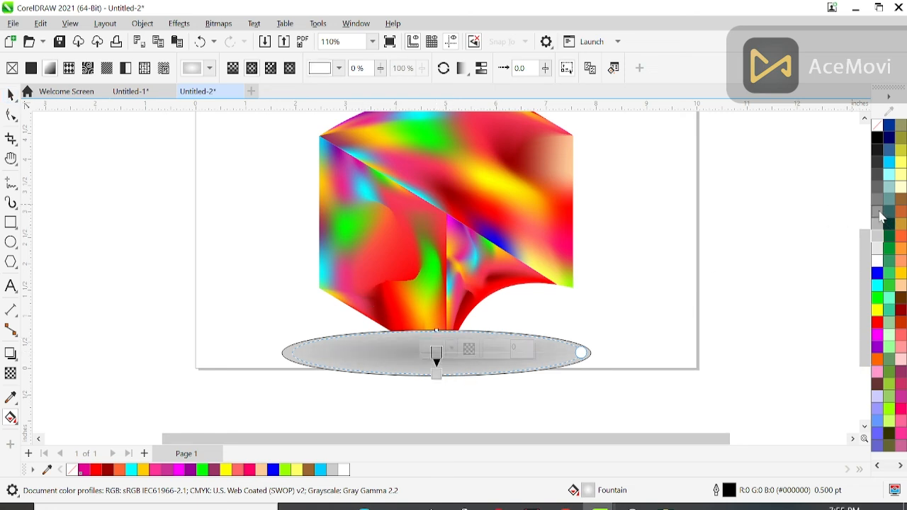
left_click(436, 373)
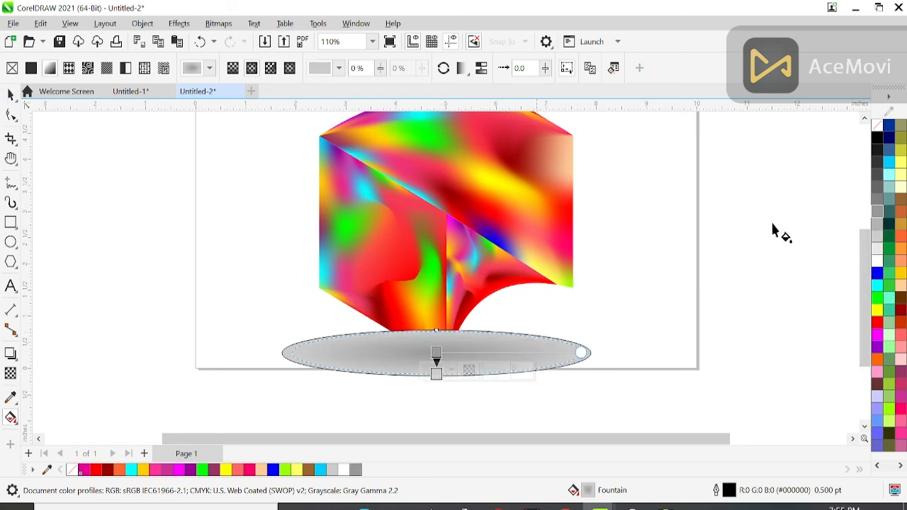
left_click(884, 255)
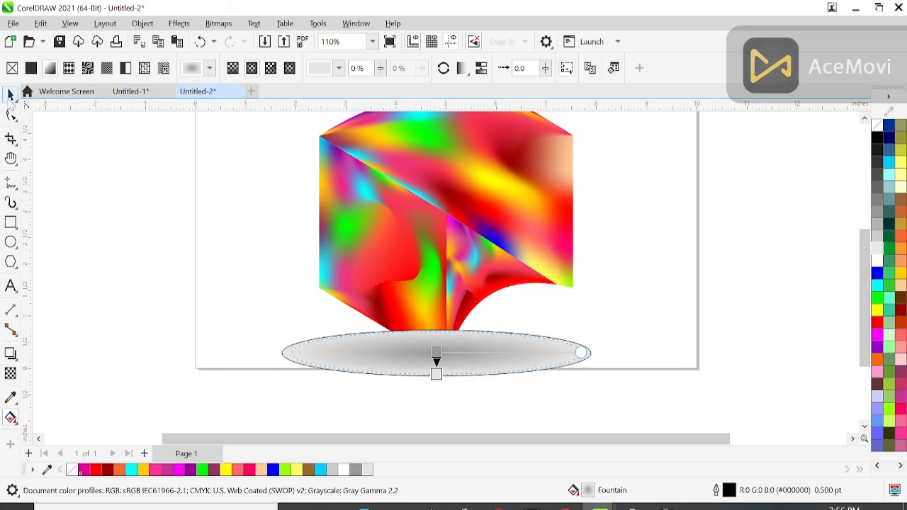
Remove the grey ellipse's outline and send it to the back of the page behind the design
left_click(11, 96)
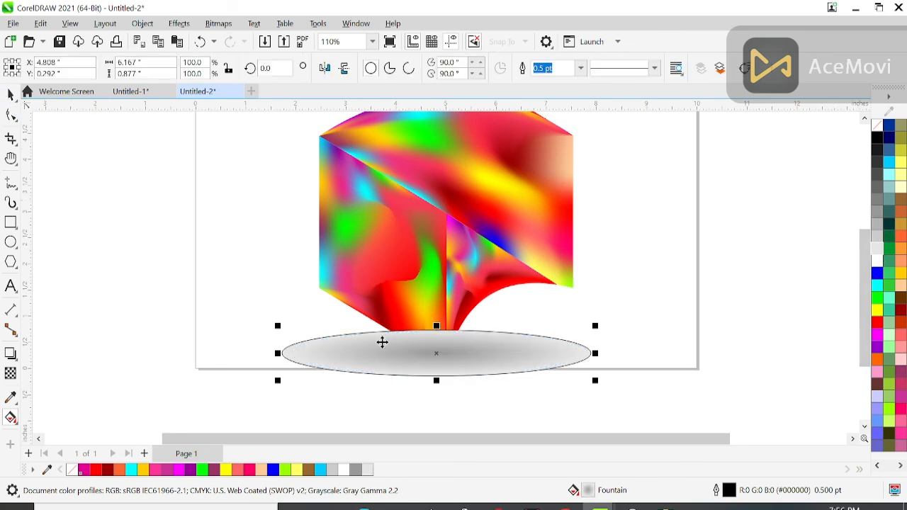
right_click(882, 126)
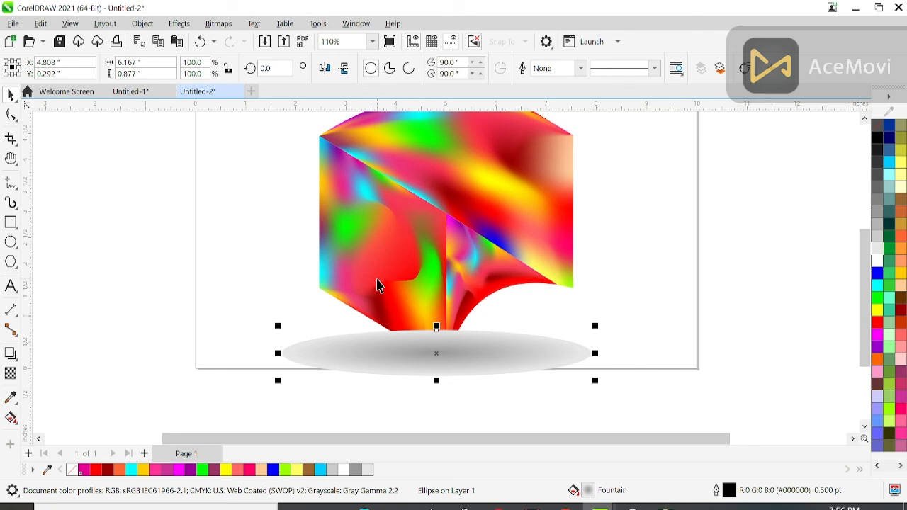
right_click(471, 349)
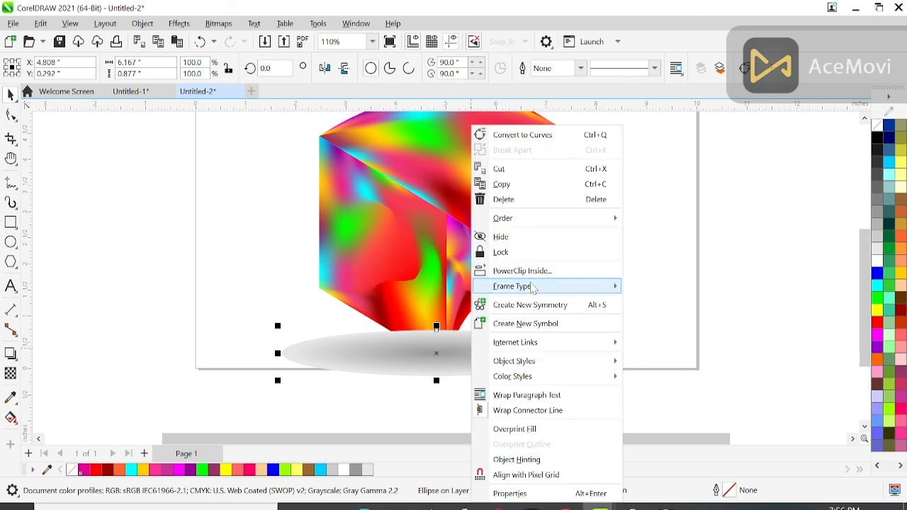
mouse_move(544, 224)
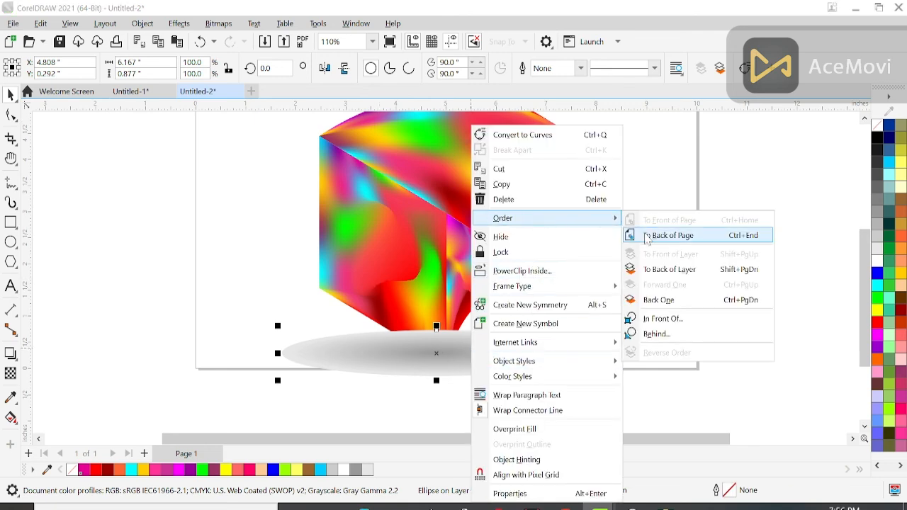
left_click(666, 235)
left_click(680, 287)
scroll(679, 295, "down", 2)
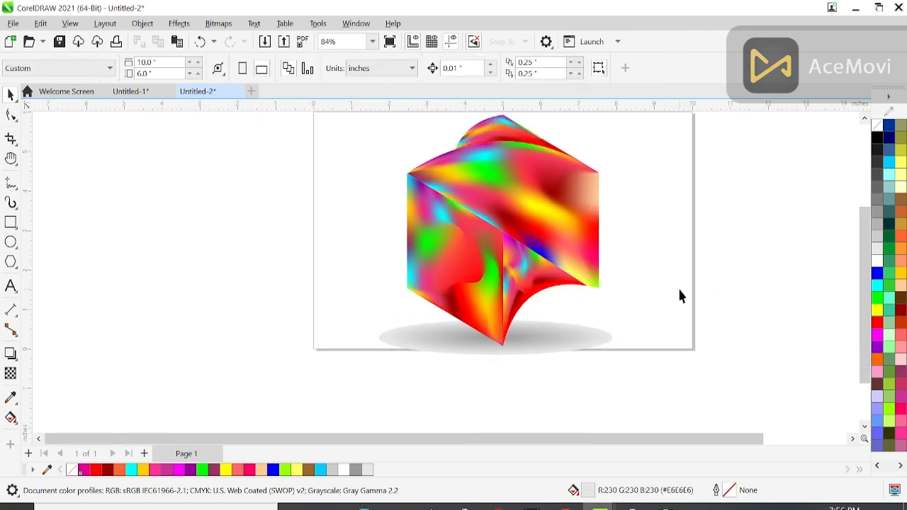
Nudge the shadow ellipse up to Y 0.312 in
left_click_drag(860, 233, 859, 209)
left_click(589, 373)
key("Up")
key("Up")
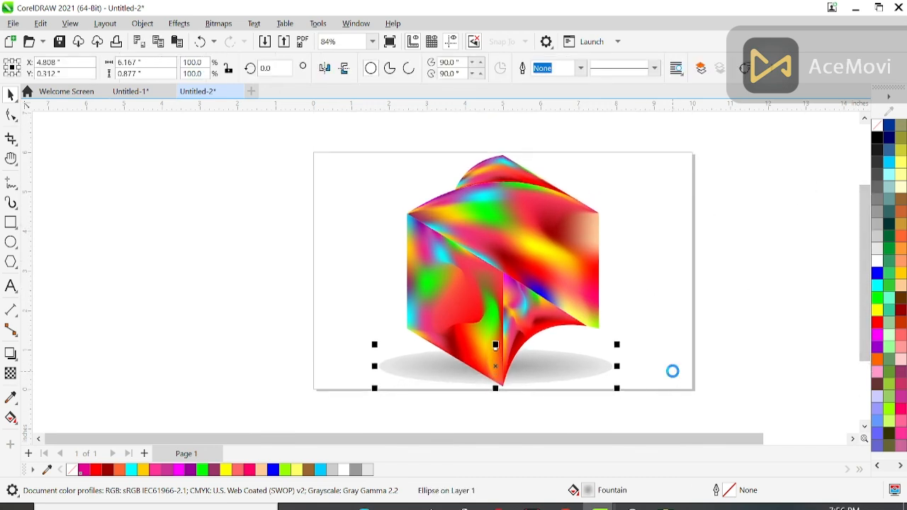
Raise the grouped hexagon design above the shadow to Y 3.5 in
left_click(525, 268)
key("Up")
key("Up")
key("Up")
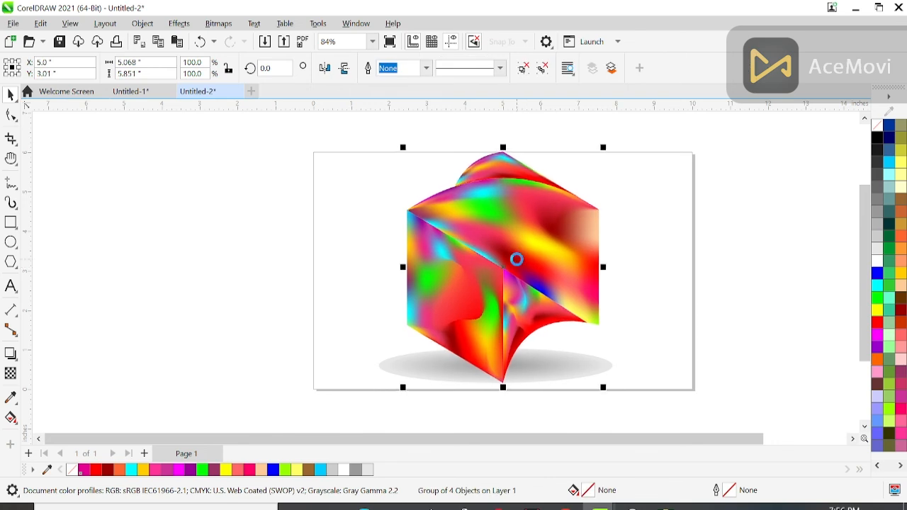
key("Up")
key("Up")
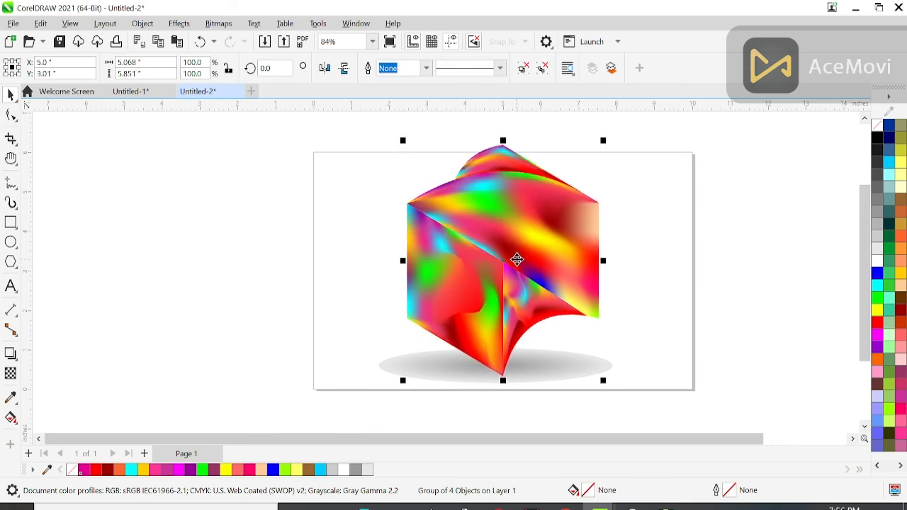
key("Up")
key("Up")
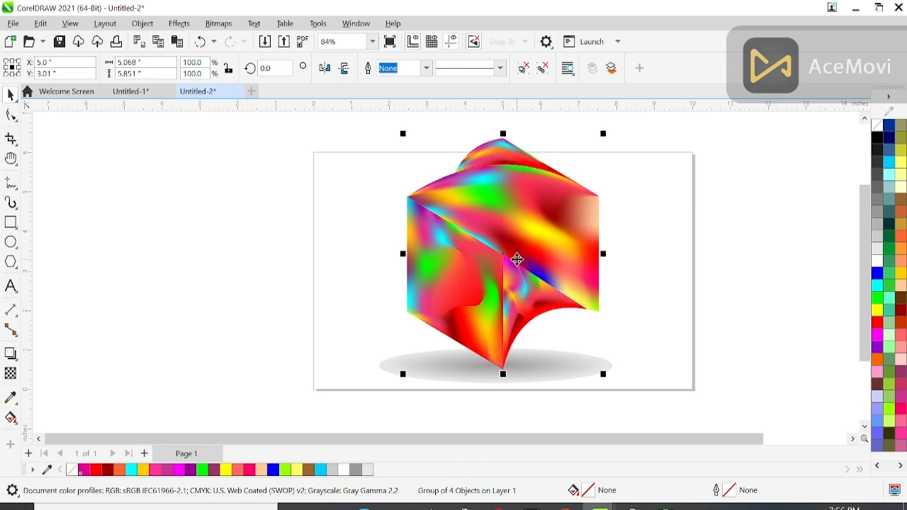
key("Escape")
Align the grouped design with the shadow ellipse on a common vertical centre line
left_click(514, 285)
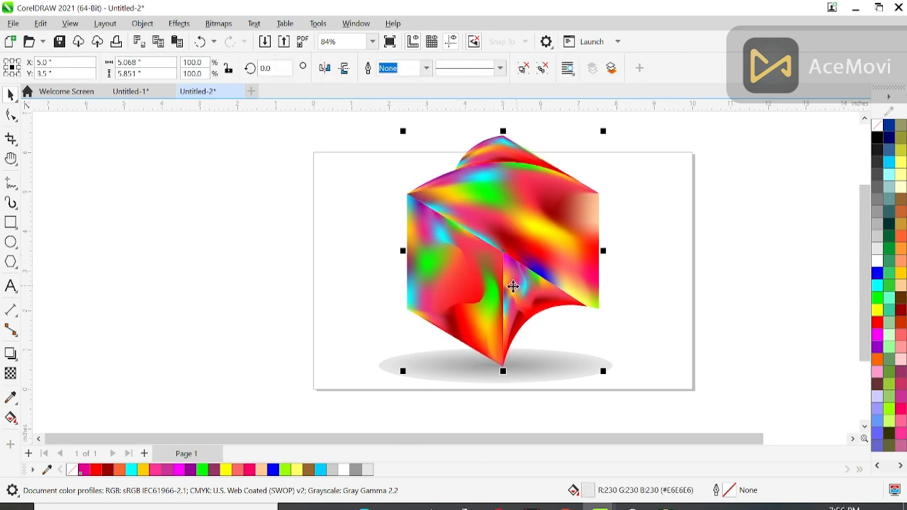
left_click(526, 367, "shift")
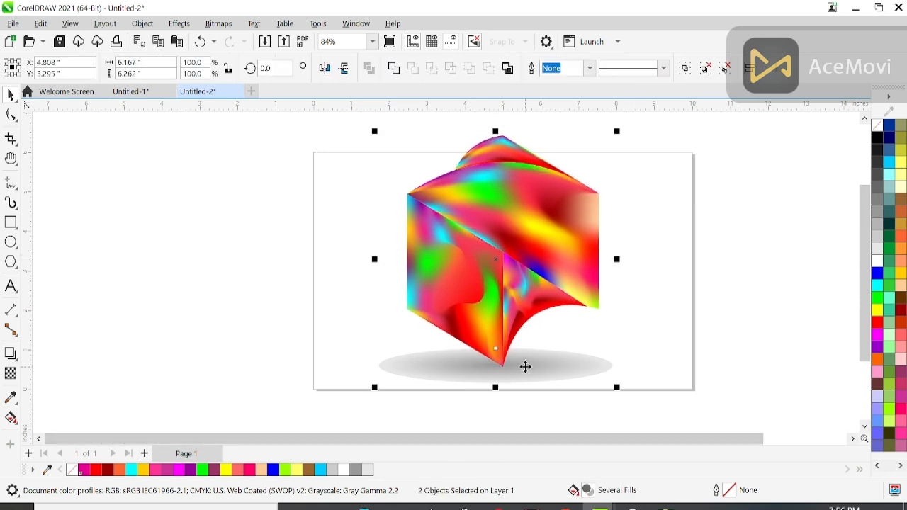
key("c")
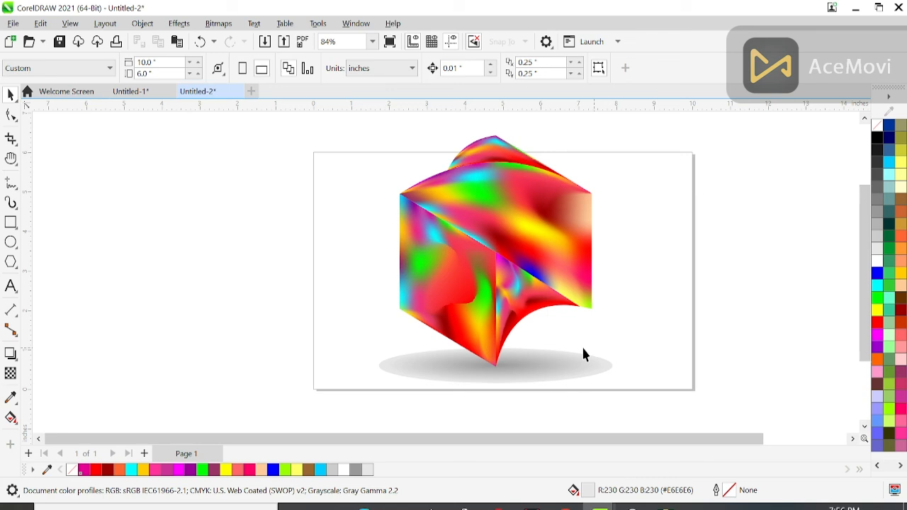
Raise the grouped design slightly further to Y 3.58 in and leave nothing selected
left_click(496, 304)
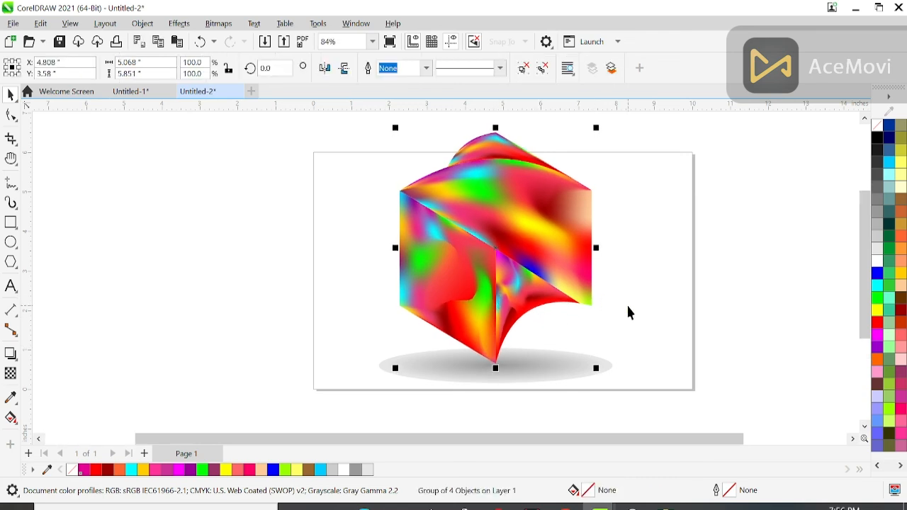
scroll(626, 303, "up", 1)
left_click(739, 279)
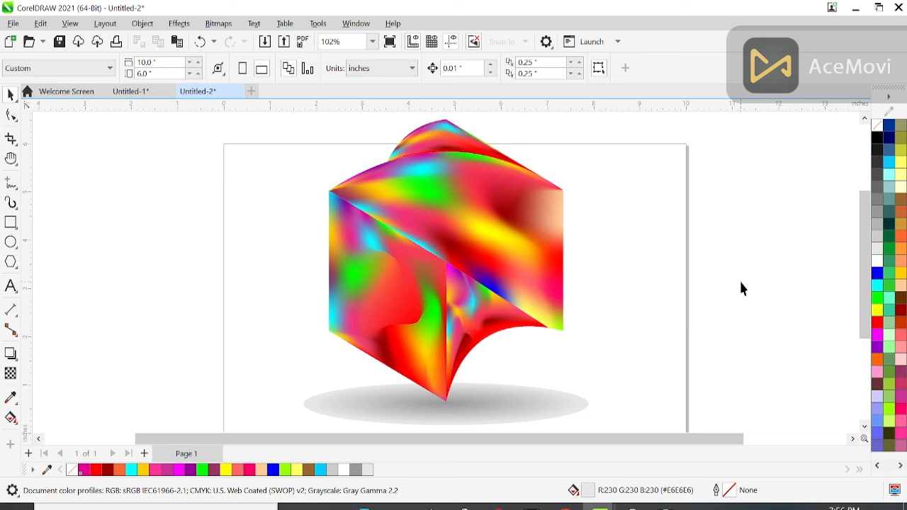